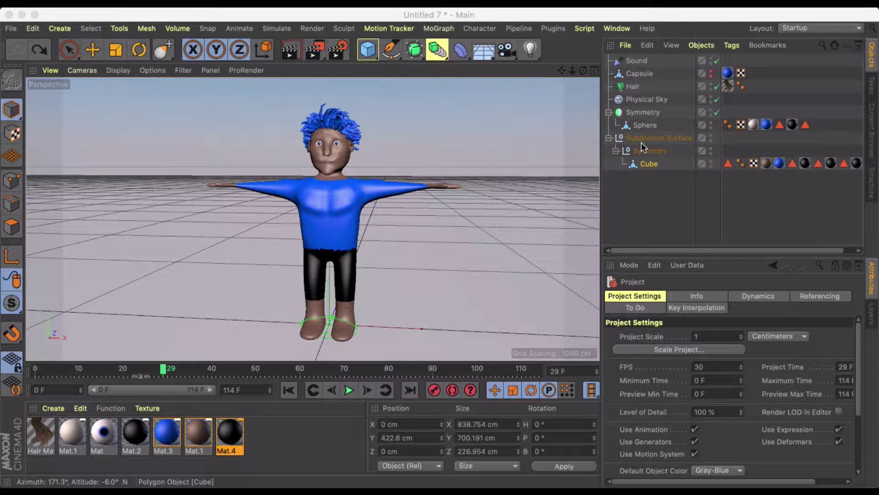
# Examine the character's polygon mesh in Polygon mode, especially around the chest, and return to Model mode
pyautogui.click(13, 229)
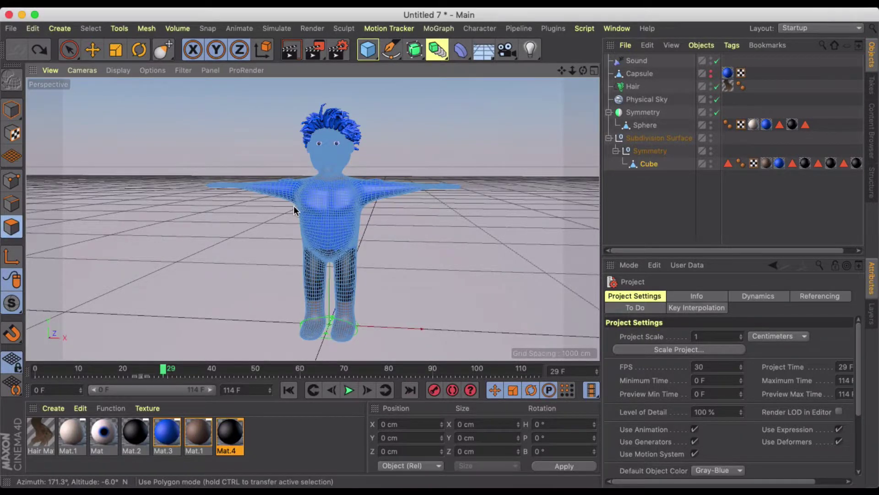
pyautogui.scroll(5, 294, 205)
pyautogui.scroll(3, 354, 186)
pyautogui.scroll(1, 353, 185)
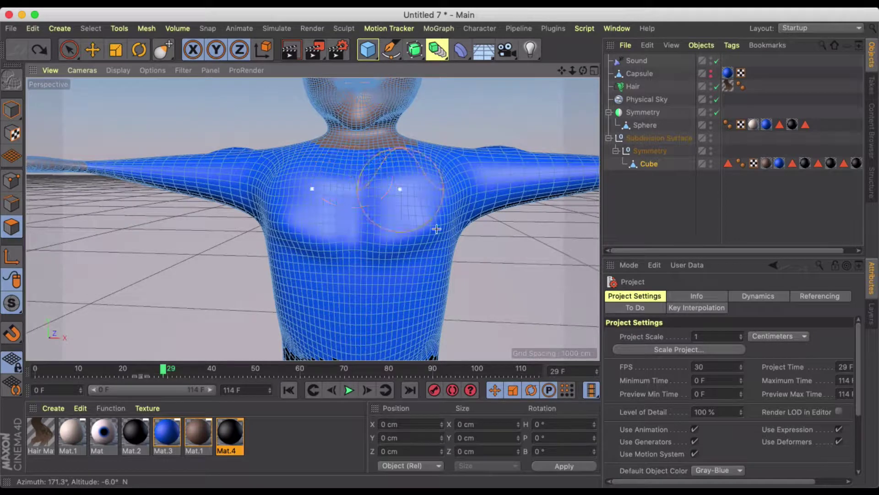
pyautogui.press('e')
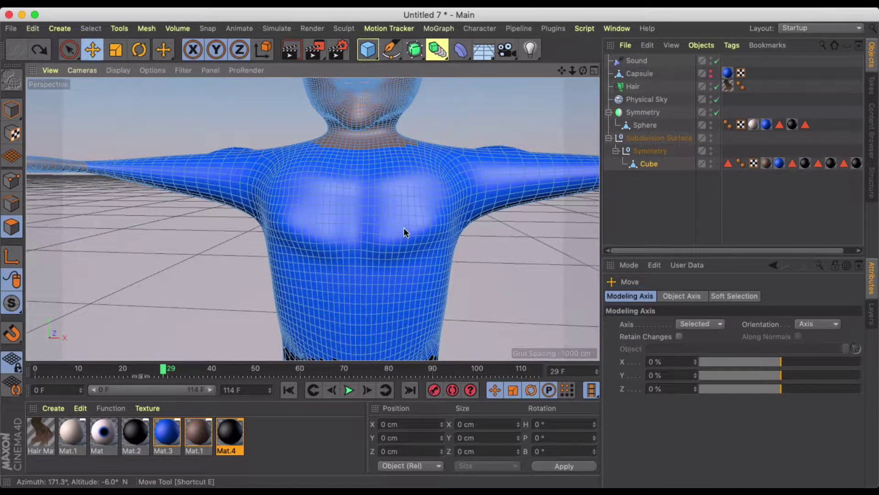
pyautogui.scroll(-4, 347, 183)
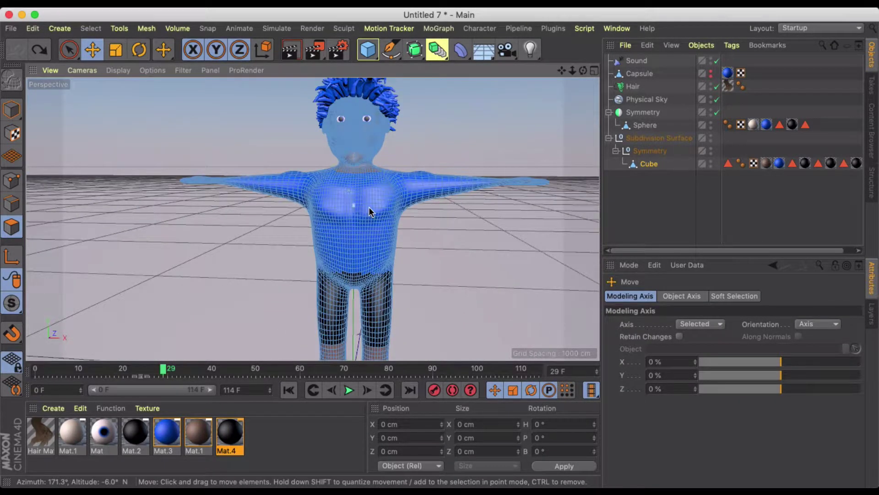
pyautogui.scroll(-1, 369, 207)
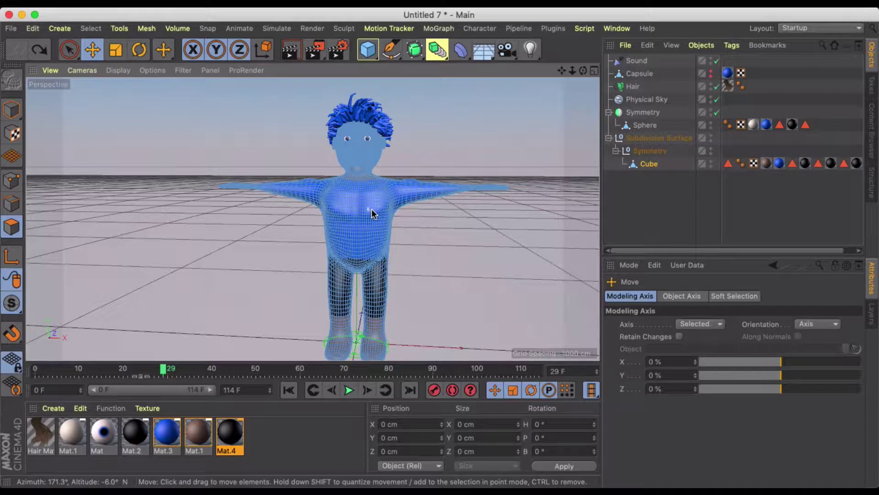
pyautogui.scroll(1, 372, 207)
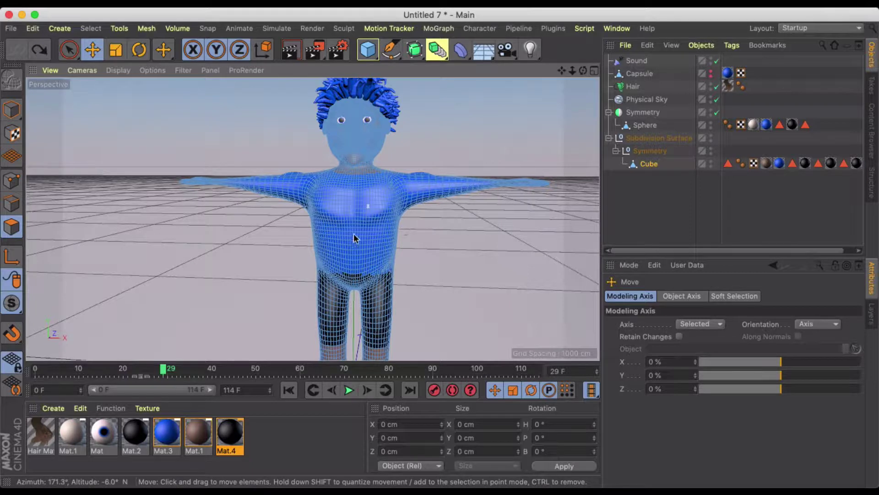
pyautogui.click(12, 110)
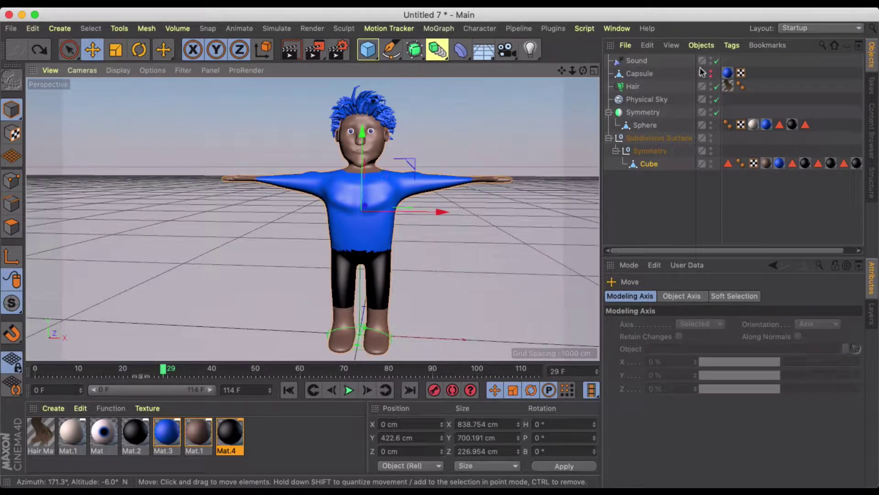
# Change the workspace to the Sculpt layout for working on the character's torso
pyautogui.click(806, 25)
pyautogui.click(803, 120)
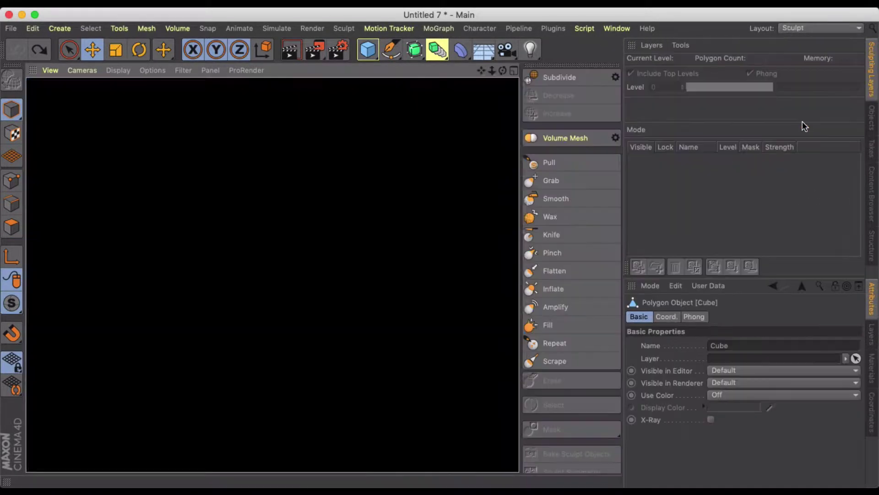
pyautogui.scroll(5, 327, 235)
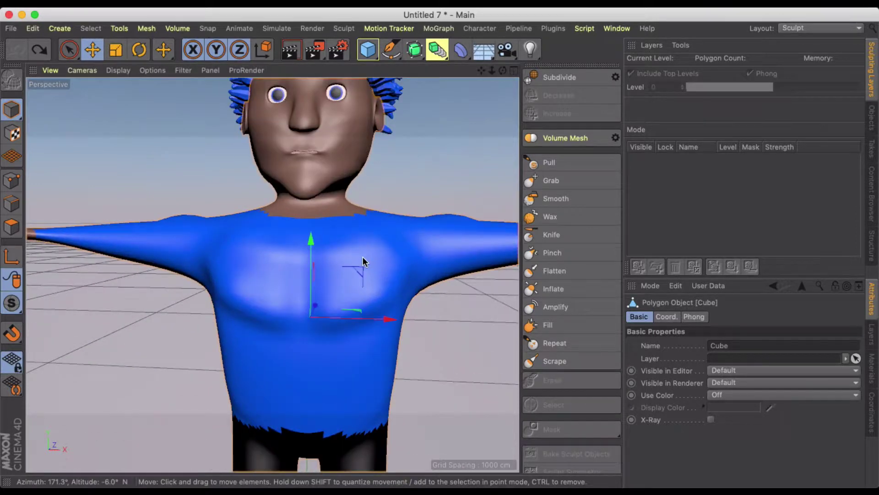
pyautogui.keyDown('alt'); pyautogui.moveTo(388, 296); pyautogui.dragTo(233, 302); pyautogui.keyUp('alt')
pyautogui.keyDown('alt'); pyautogui.moveTo(411, 258); pyautogui.dragTo(480, 269); pyautogui.keyUp('alt')
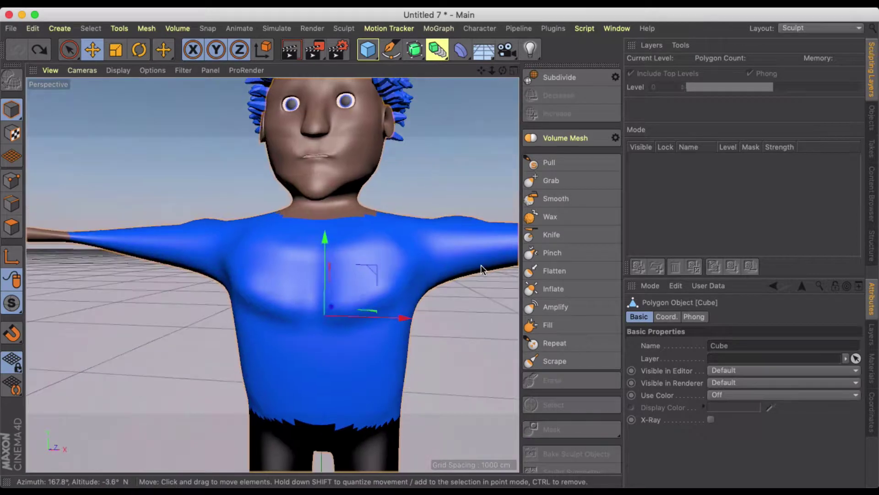
# Try the Grab brush at size 25 on the character's chest and undo the stroke
pyautogui.click(549, 180)
pyautogui.keyDown('alt'); pyautogui.moveTo(335, 279); pyautogui.dragTo(304, 263); pyautogui.keyUp('alt')
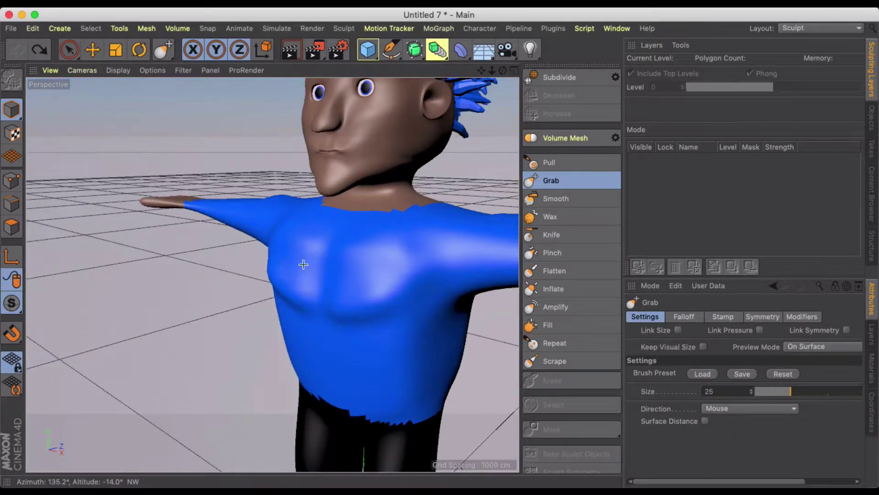
pyautogui.moveTo(334, 237)
pyautogui.mouseDown()
pyautogui.moveTo(379, 242)
pyautogui.moveTo(475, 226)
pyautogui.moveTo(464, 228)
pyautogui.mouseUp()
pyautogui.press('super+z')
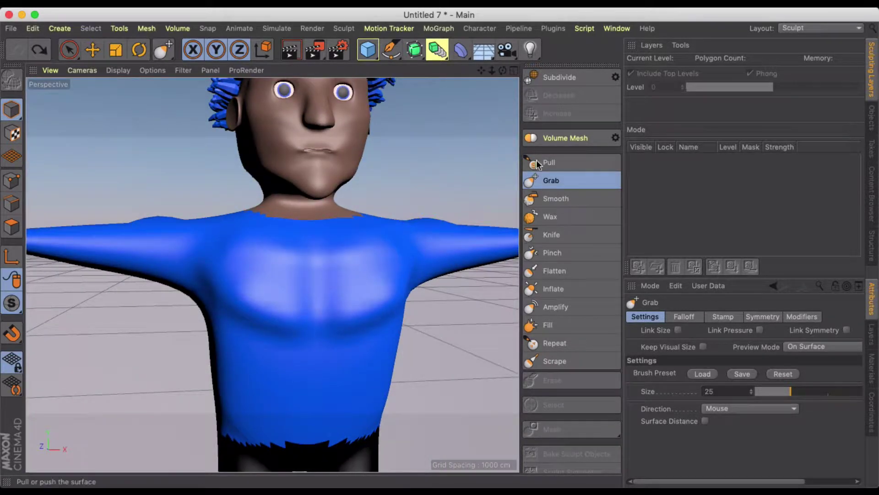
# Raise the chest muscles and upper abdomen with the Pull brush at size 21 and 16.9% pressure
pyautogui.click(548, 163)
pyautogui.moveTo(413, 237)
pyautogui.keyDown('alt'); pyautogui.mouseDown()
pyautogui.moveTo(377, 255)
pyautogui.moveTo(344, 229)
pyautogui.moveTo(383, 241)
pyautogui.mouseUp(); pyautogui.keyUp('alt')
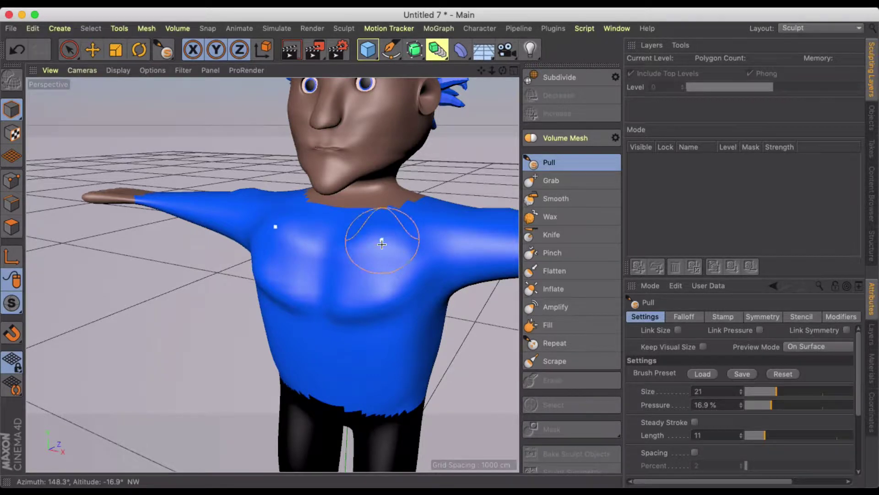
pyautogui.moveTo(342, 280)
pyautogui.mouseDown()
pyautogui.moveTo(341, 290)
pyautogui.moveTo(387, 291)
pyautogui.moveTo(359, 173)
pyautogui.mouseUp()
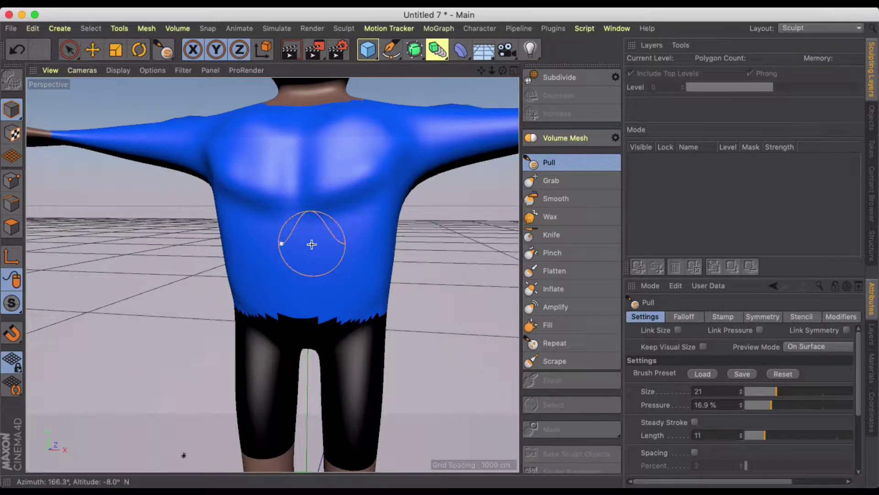
pyautogui.moveTo(311, 244)
pyautogui.mouseDown()
pyautogui.moveTo(333, 249)
pyautogui.moveTo(315, 294)
pyautogui.mouseUp()
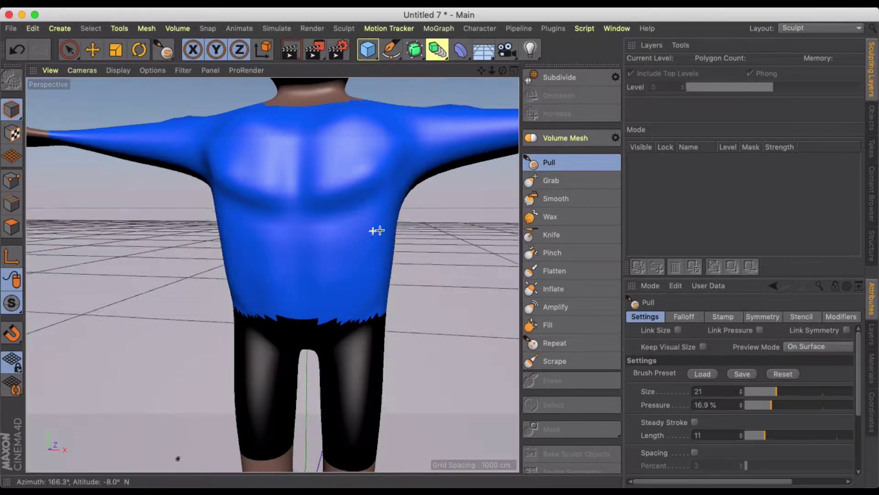
pyautogui.moveTo(373, 230)
pyautogui.keyDown('alt'); pyautogui.mouseDown()
pyautogui.moveTo(333, 236)
pyautogui.moveTo(351, 238)
pyautogui.mouseUp(); pyautogui.keyUp('alt')
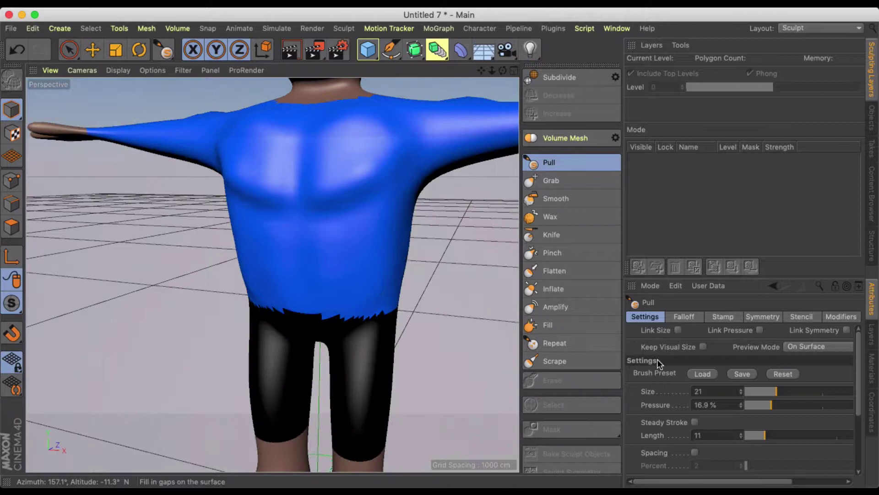
# Set the Pull brush size to 14 and sculpt the abdominal muscles down the front of the shirt
pyautogui.click(763, 392)
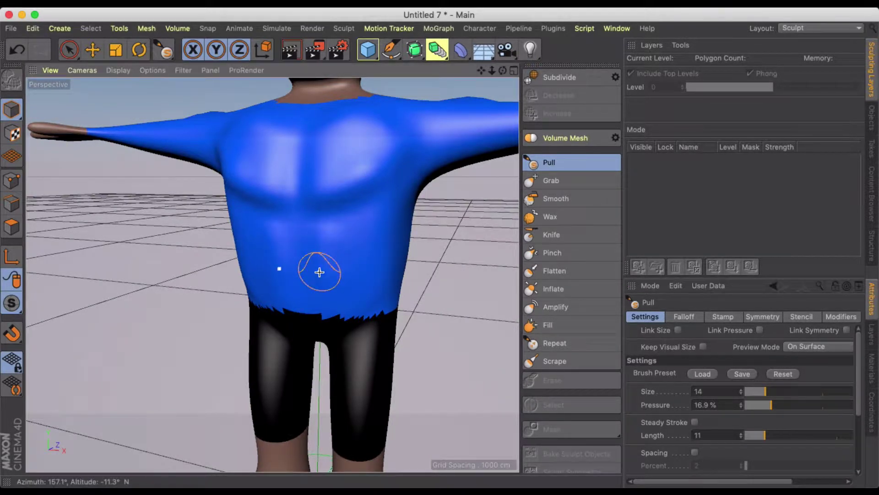
pyautogui.moveTo(328, 268); pyautogui.dragTo(320, 302)
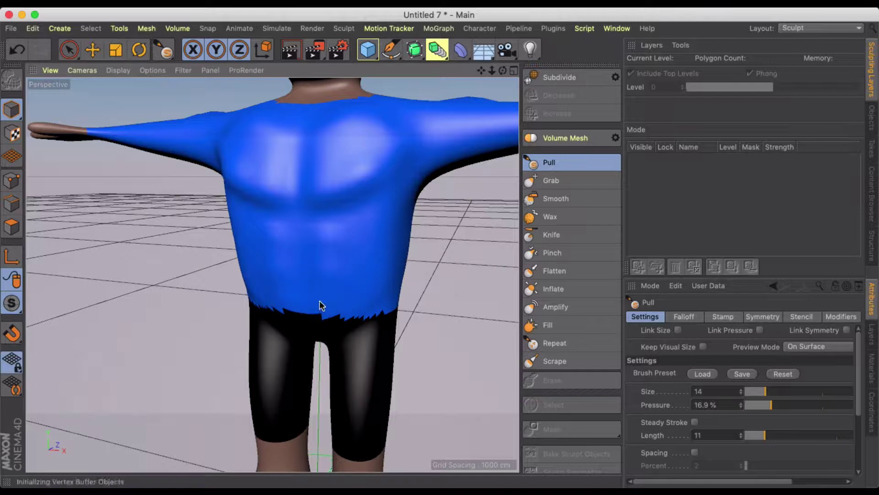
pyautogui.scroll(-5, 348, 247)
pyautogui.keyDown('alt'); pyautogui.moveTo(349, 238); pyautogui.dragTo(418, 244); pyautogui.keyUp('alt')
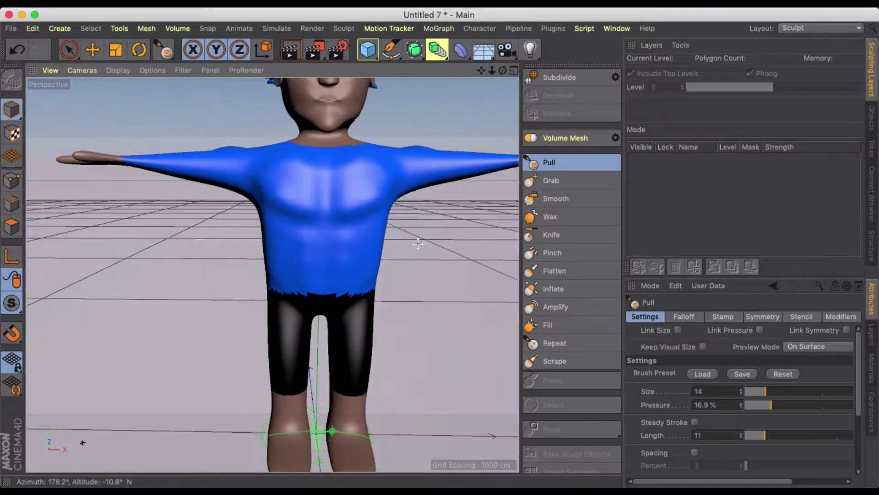
# Try swelling the belly with the Inflate brush at size 30 and 20% pressure, and undo it
pyautogui.click(554, 288)
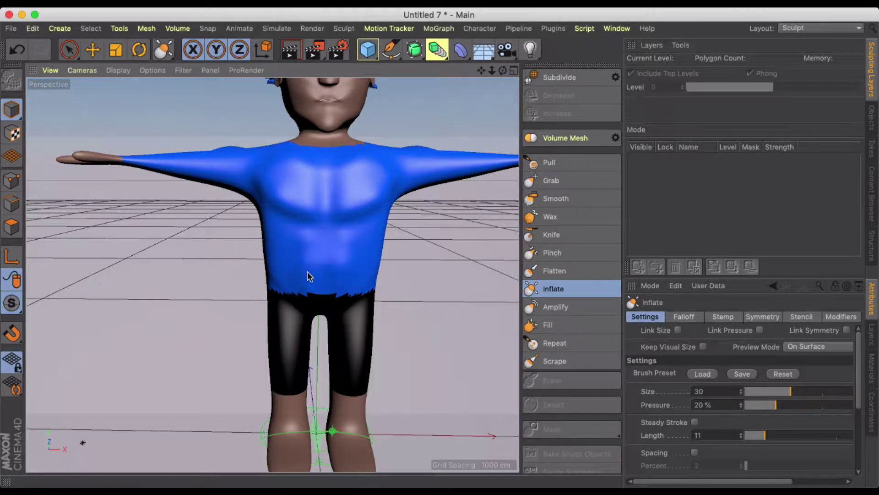
pyautogui.moveTo(302, 265)
pyautogui.mouseDown()
pyautogui.moveTo(355, 289)
pyautogui.moveTo(310, 257)
pyautogui.moveTo(332, 294)
pyautogui.moveTo(273, 271)
pyautogui.moveTo(379, 268)
pyautogui.moveTo(280, 291)
pyautogui.moveTo(324, 263)
pyautogui.mouseUp()
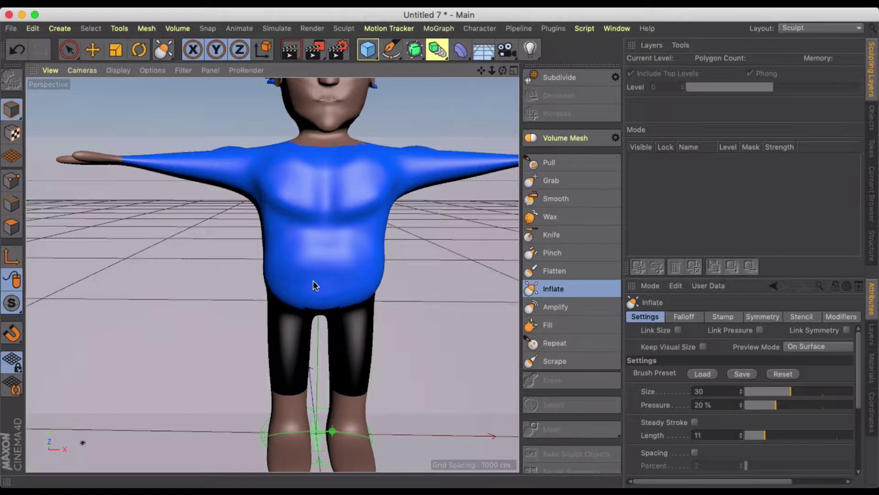
pyautogui.keyDown('alt'); pyautogui.moveTo(290, 270); pyautogui.dragTo(326, 286); pyautogui.keyUp('alt')
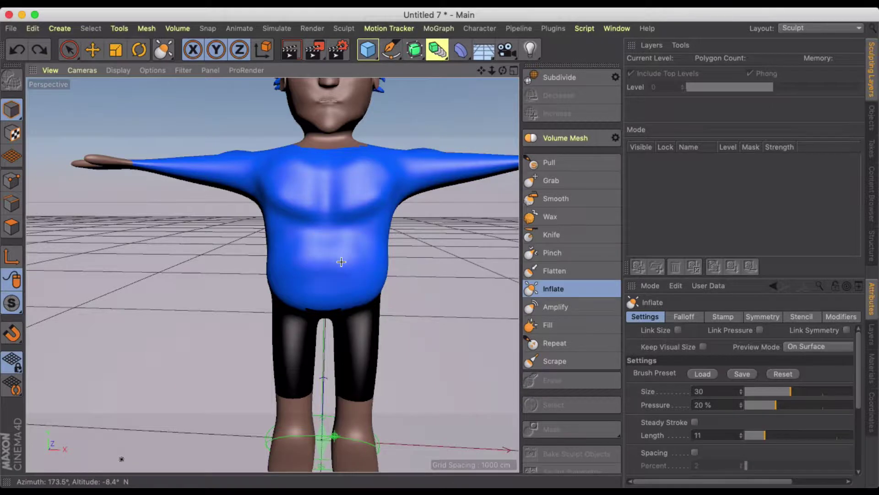
pyautogui.press('super+z')
# Enable local X (YZ) symmetry for the Inflate brush and swell the character's belly and sides evenly
pyautogui.click(762, 317)
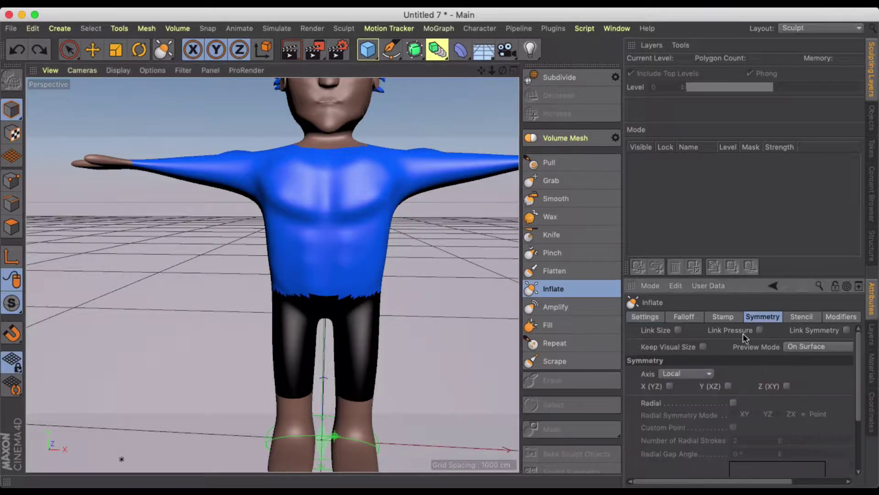
pyautogui.scroll(3, 294, 263)
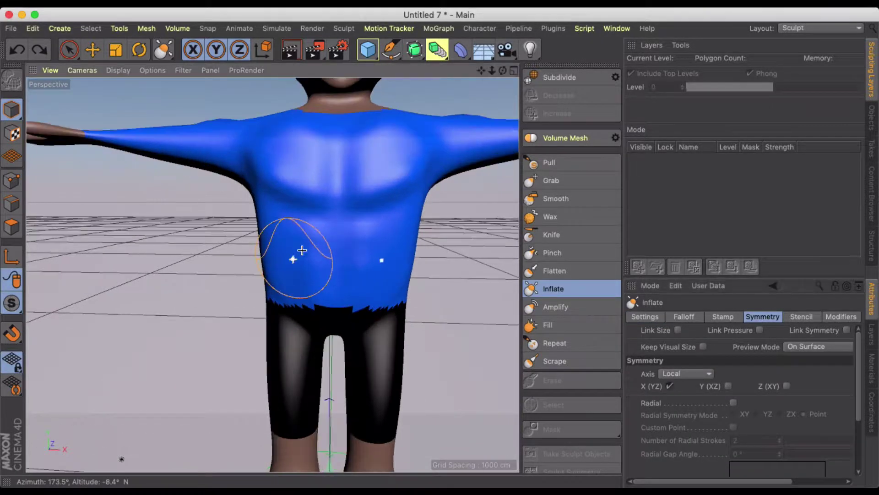
pyautogui.moveTo(384, 261)
pyautogui.keyDown('alt'); pyautogui.mouseDown()
pyautogui.moveTo(343, 255)
pyautogui.moveTo(372, 267)
pyautogui.moveTo(339, 275)
pyautogui.moveTo(401, 279)
pyautogui.moveTo(399, 305)
pyautogui.moveTo(353, 311)
pyautogui.mouseUp(); pyautogui.keyUp('alt')
pyautogui.moveTo(413, 303); pyautogui.dragTo(373, 324)
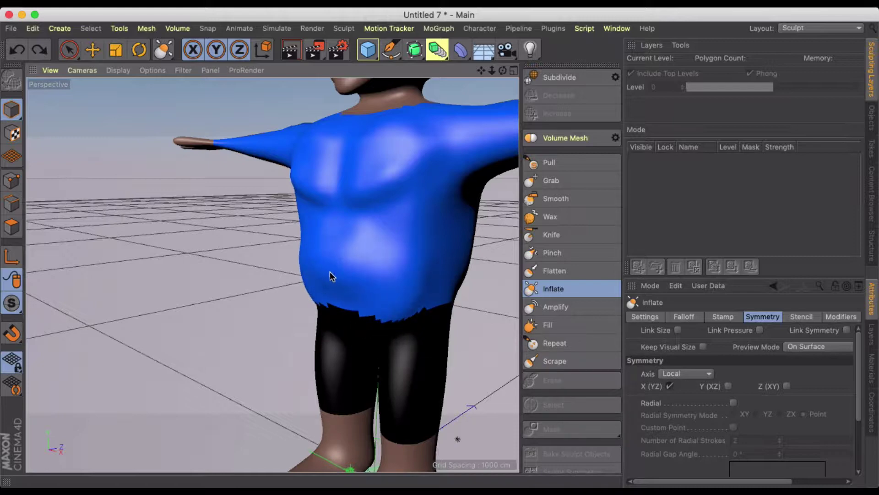
pyautogui.moveTo(365, 264)
pyautogui.keyDown('alt'); pyautogui.mouseDown()
pyautogui.moveTo(438, 261)
pyautogui.moveTo(352, 270)
pyautogui.mouseUp(); pyautogui.keyUp('alt')
pyautogui.moveTo(433, 295); pyautogui.dragTo(466, 300)
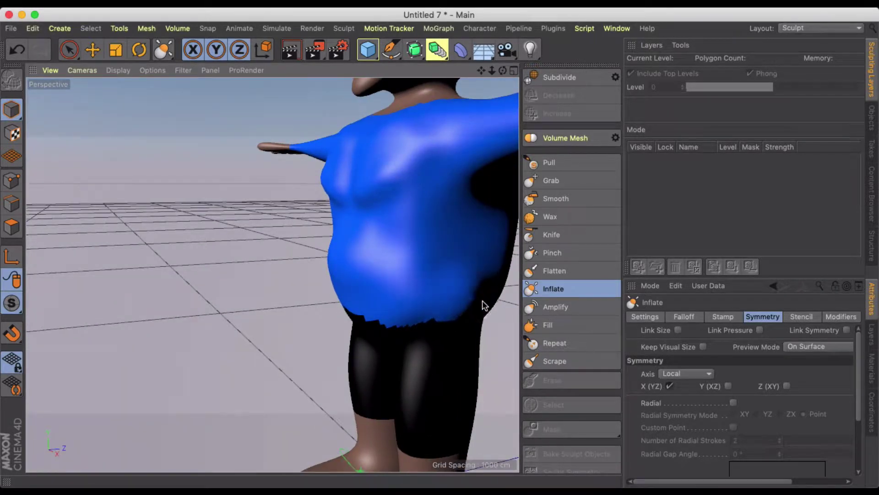
pyautogui.keyDown('alt'); pyautogui.moveTo(430, 261); pyautogui.dragTo(470, 265); pyautogui.keyUp('alt')
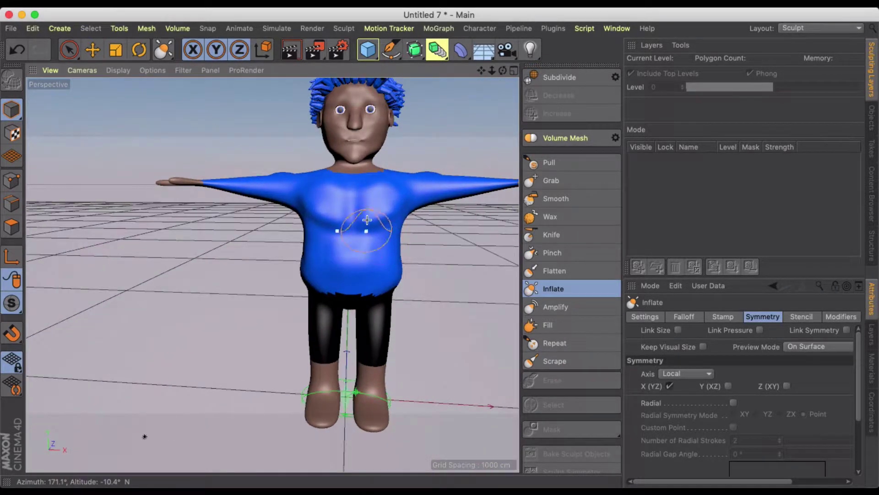
# Thicken the character's arms and shoulders symmetrically with the Inflate brush
pyautogui.scroll(3, 366, 220)
pyautogui.keyDown('alt'); pyautogui.moveTo(350, 217); pyautogui.dragTo(250, 285, button='middle'); pyautogui.keyUp('alt')
pyautogui.keyDown('alt'); pyautogui.moveTo(322, 257); pyautogui.dragTo(290, 275); pyautogui.keyUp('alt')
pyautogui.scroll(5, 324, 245)
pyautogui.keyDown('alt'); pyautogui.moveTo(376, 245); pyautogui.dragTo(330, 256); pyautogui.keyUp('alt')
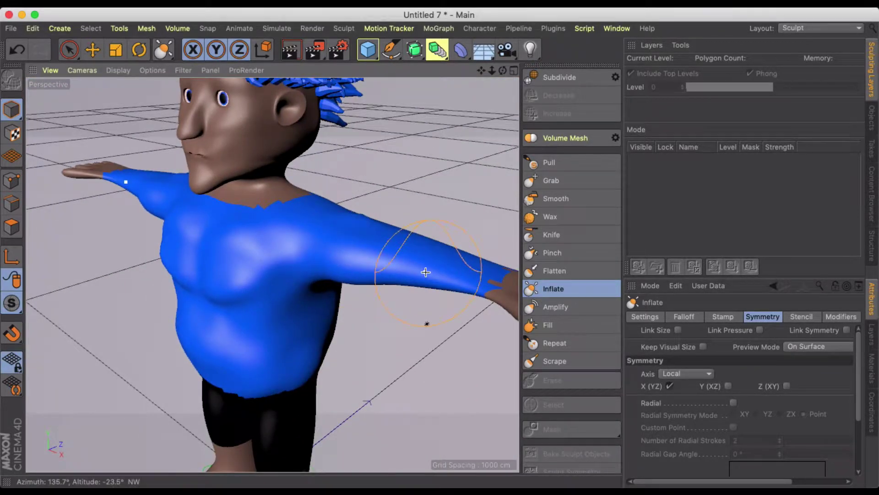
pyautogui.keyDown('alt'); pyautogui.moveTo(287, 257); pyautogui.dragTo(247, 255); pyautogui.keyUp('alt')
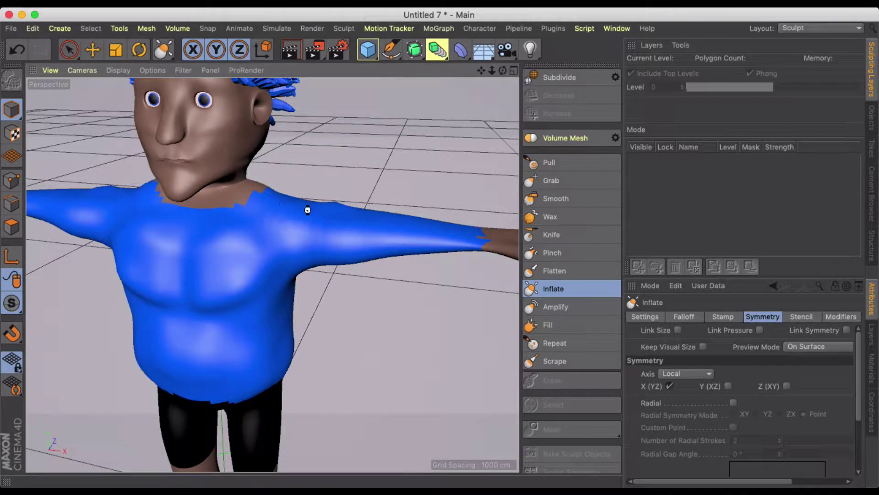
pyautogui.moveTo(307, 210)
pyautogui.keyDown('alt'); pyautogui.mouseDown()
pyautogui.moveTo(350, 191)
pyautogui.moveTo(332, 201)
pyautogui.moveTo(339, 209)
pyautogui.mouseUp(); pyautogui.keyUp('alt')
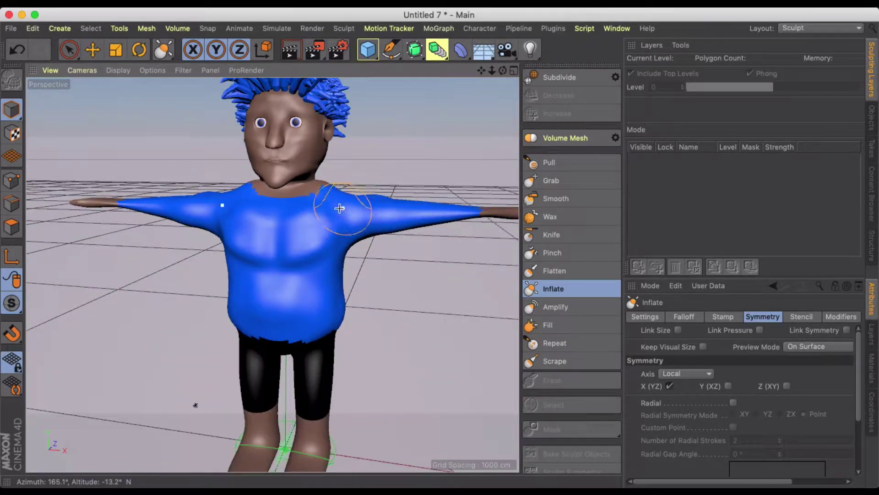
# Reshape the character's lips with the Grab brush at size 12, keeping the strokes symmetrical
pyautogui.scroll(4, 339, 209)
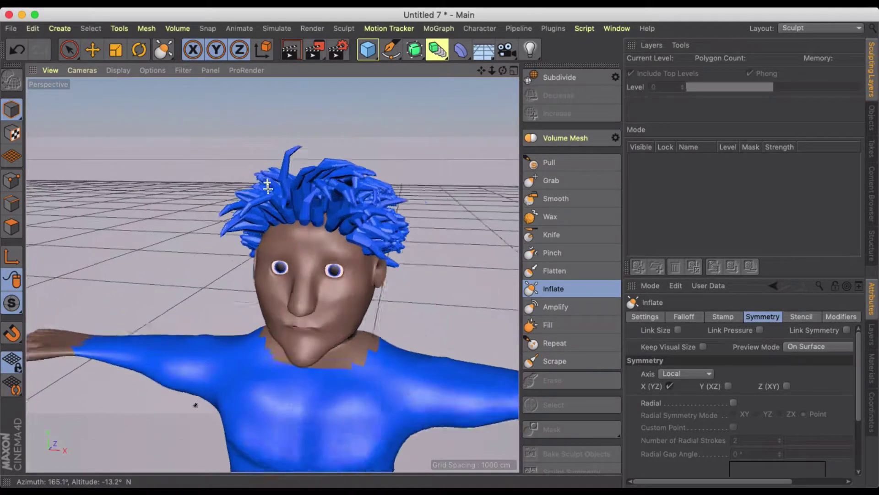
pyautogui.keyDown('alt'); pyautogui.moveTo(268, 186); pyautogui.dragTo(332, 215); pyautogui.keyUp('alt')
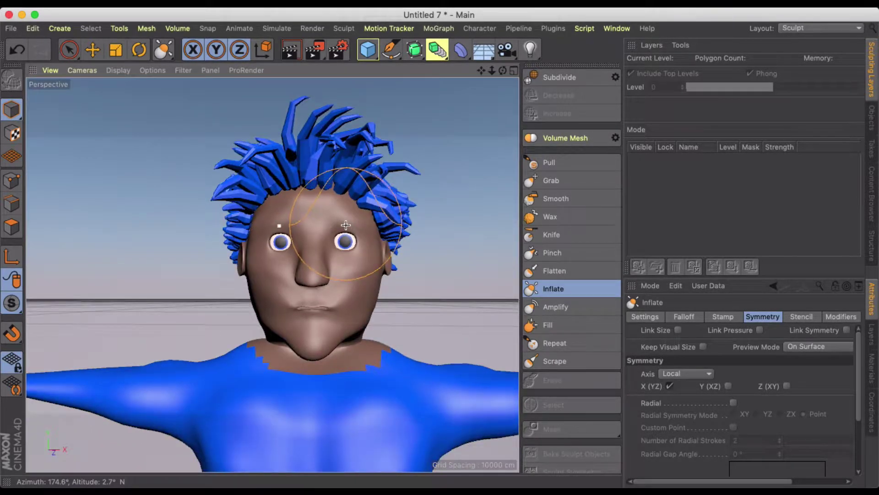
pyautogui.click(550, 163)
pyautogui.scroll(3, 316, 307)
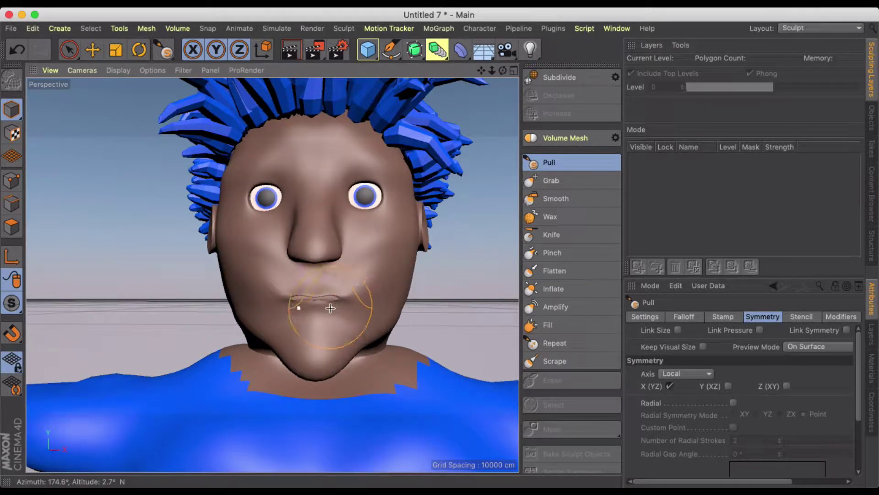
pyautogui.click(559, 182)
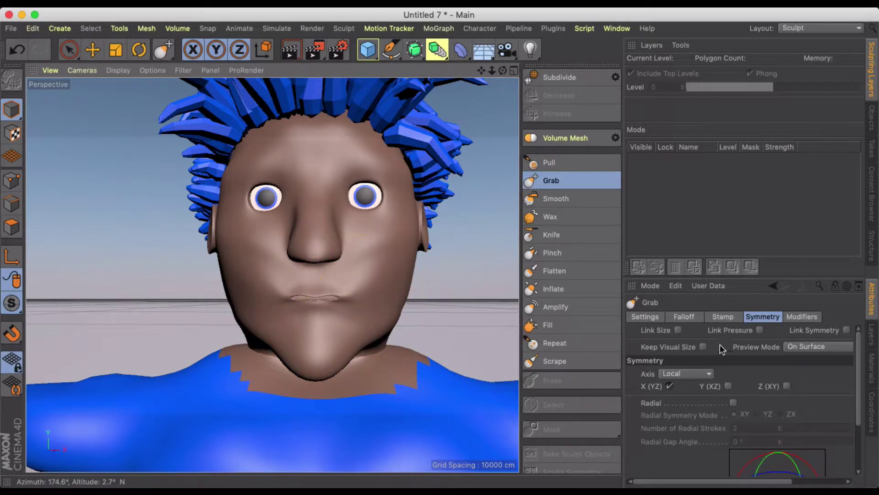
pyautogui.click(645, 316)
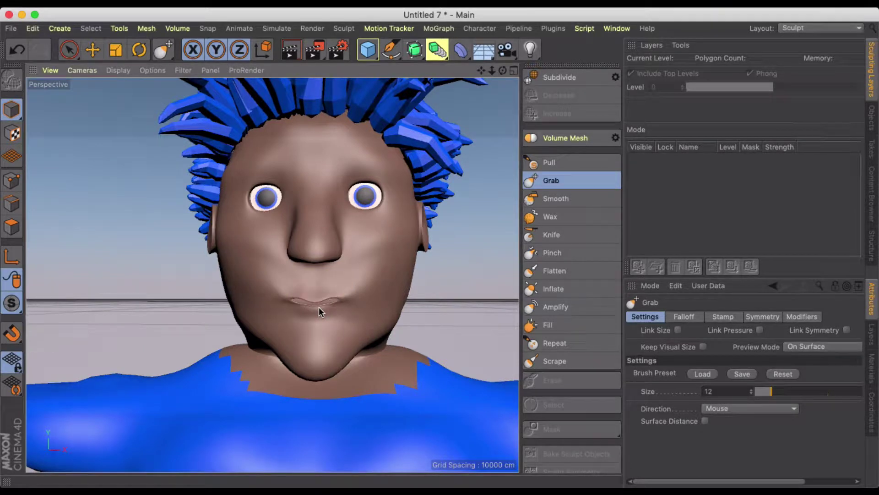
# Refine the character's lips with the Grab brush reduced to size 7, and undo the last stroke
pyautogui.moveTo(318, 307); pyautogui.dragTo(319, 304)
pyautogui.moveTo(764, 390); pyautogui.dragTo(762, 390)
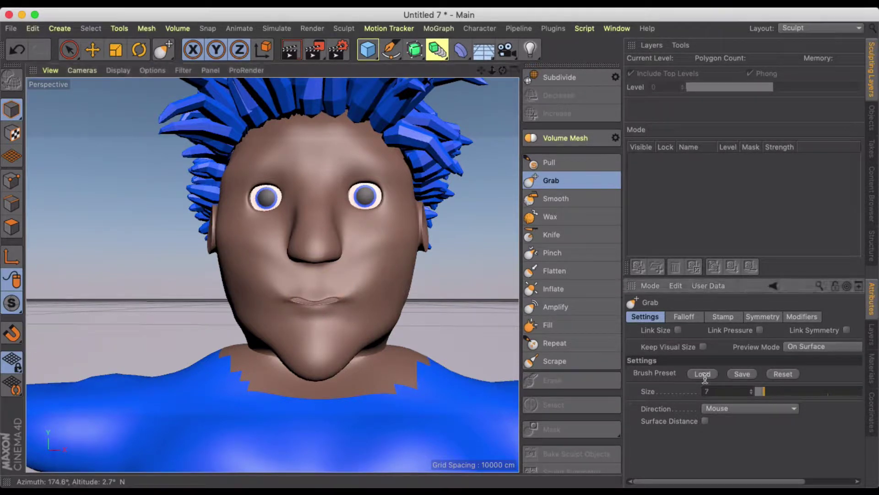
pyautogui.moveTo(317, 294)
pyautogui.mouseDown()
pyautogui.moveTo(385, 280)
pyautogui.moveTo(298, 286)
pyautogui.moveTo(320, 316)
pyautogui.mouseUp()
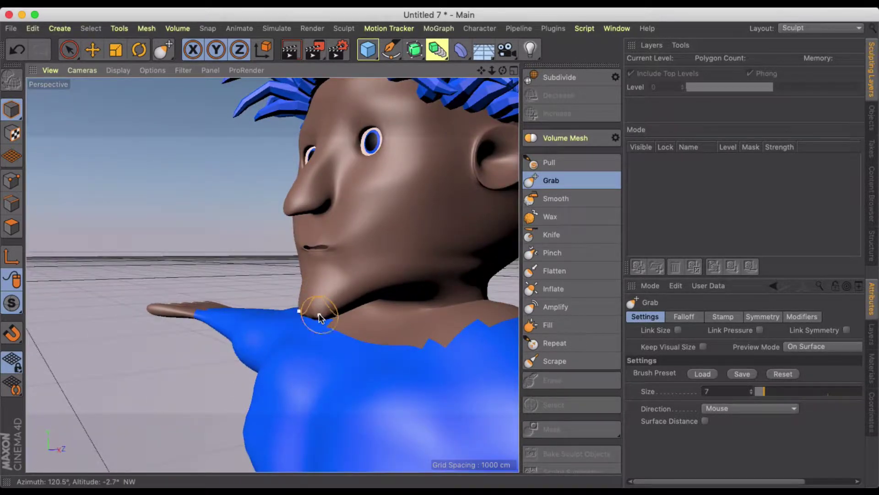
pyautogui.press('super+z')
# Try reshaping the chin with the Pull brush at size 14 and 16.9% pressure, and undo the stroke
pyautogui.click(552, 162)
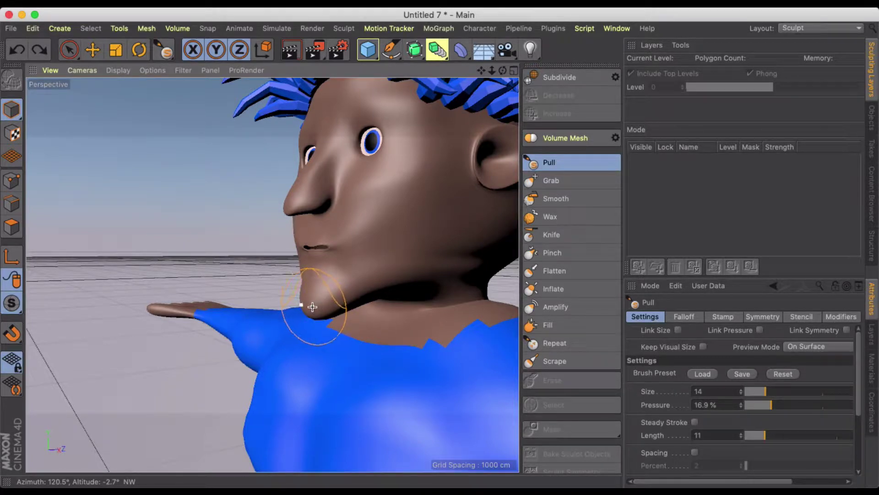
pyautogui.moveTo(315, 307)
pyautogui.mouseDown()
pyautogui.moveTo(304, 318)
pyautogui.moveTo(308, 301)
pyautogui.moveTo(363, 290)
pyautogui.moveTo(304, 317)
pyautogui.mouseUp()
pyautogui.press('super+z')
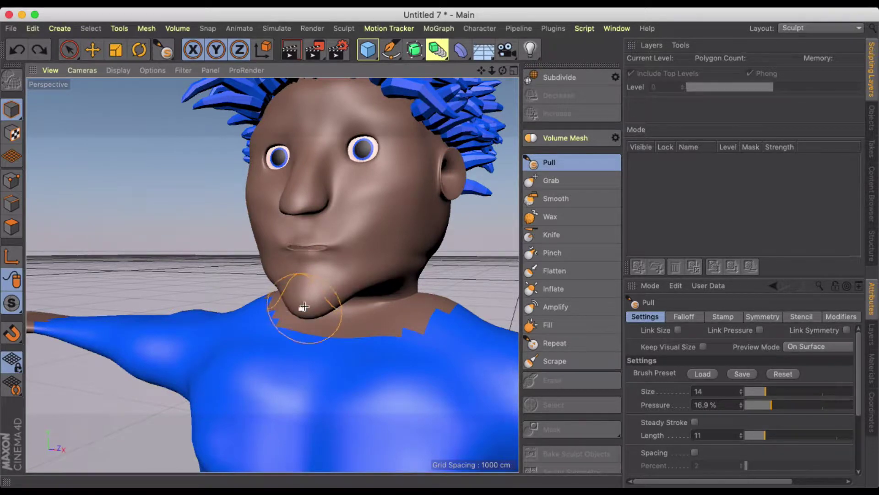
# Build up the lower face with the Pull brush, and swell the cheeks and forehead with the Inflate brush at size 30 and 20% pressure
pyautogui.moveTo(371, 281)
pyautogui.mouseDown()
pyautogui.moveTo(360, 282)
pyautogui.moveTo(407, 261)
pyautogui.moveTo(386, 249)
pyautogui.moveTo(383, 260)
pyautogui.moveTo(390, 244)
pyautogui.moveTo(365, 264)
pyautogui.moveTo(315, 253)
pyautogui.mouseUp()
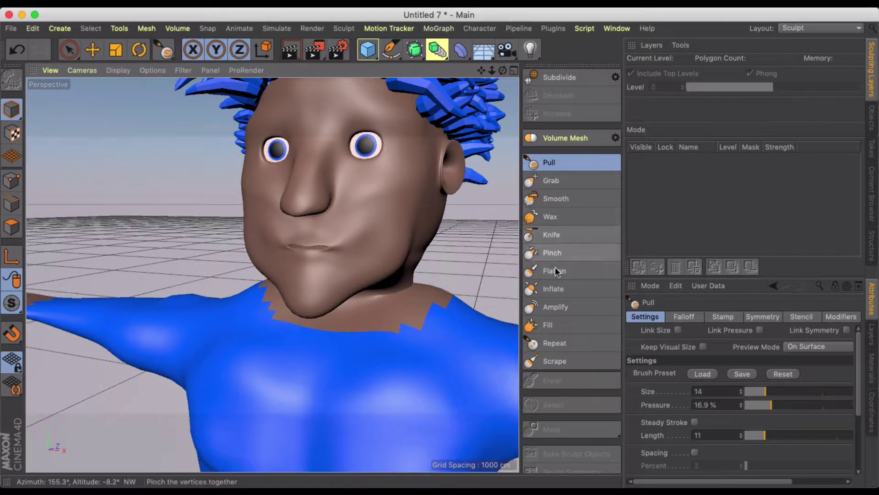
pyautogui.click(554, 290)
pyautogui.moveTo(392, 233)
pyautogui.mouseDown()
pyautogui.moveTo(402, 201)
pyautogui.moveTo(398, 226)
pyautogui.moveTo(396, 213)
pyautogui.mouseUp()
pyautogui.scroll(-4, 318, 199)
pyautogui.moveTo(318, 199)
pyautogui.keyDown('alt'); pyautogui.mouseDown()
pyautogui.moveTo(309, 195)
pyautogui.moveTo(369, 171)
pyautogui.mouseUp(); pyautogui.keyUp('alt')
pyautogui.scroll(4, 309, 194)
pyautogui.moveTo(264, 131); pyautogui.dragTo(295, 122)
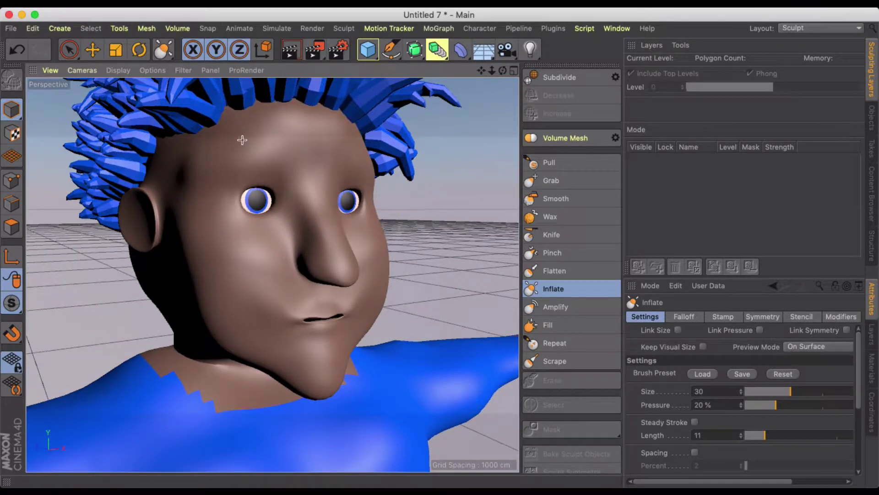
# Examine the sculpted face and the whole body from several angles and distances
pyautogui.keyDown('alt'); pyautogui.moveTo(241, 139); pyautogui.dragTo(296, 177); pyautogui.keyUp('alt')
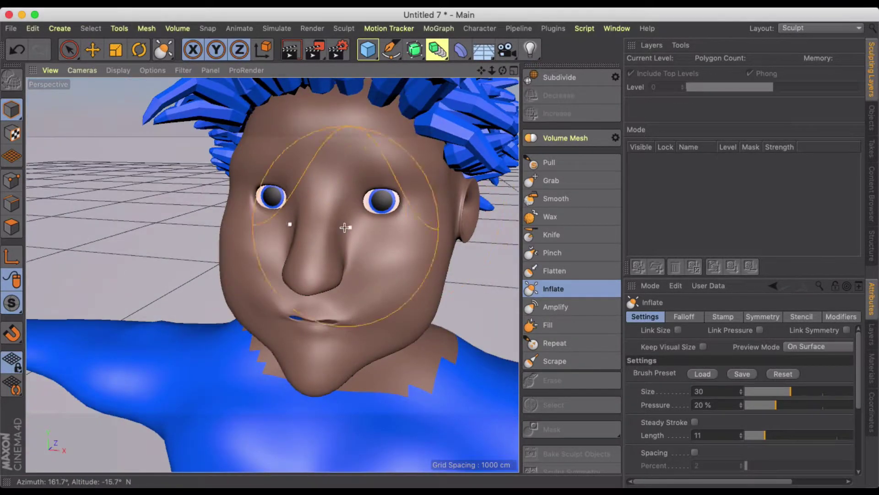
pyautogui.scroll(-5, 345, 227)
pyautogui.keyDown('alt'); pyautogui.moveTo(347, 252); pyautogui.dragTo(311, 210, button='middle'); pyautogui.keyUp('alt')
pyautogui.keyDown('alt'); pyautogui.moveTo(311, 210); pyautogui.dragTo(263, 198); pyautogui.keyUp('alt')
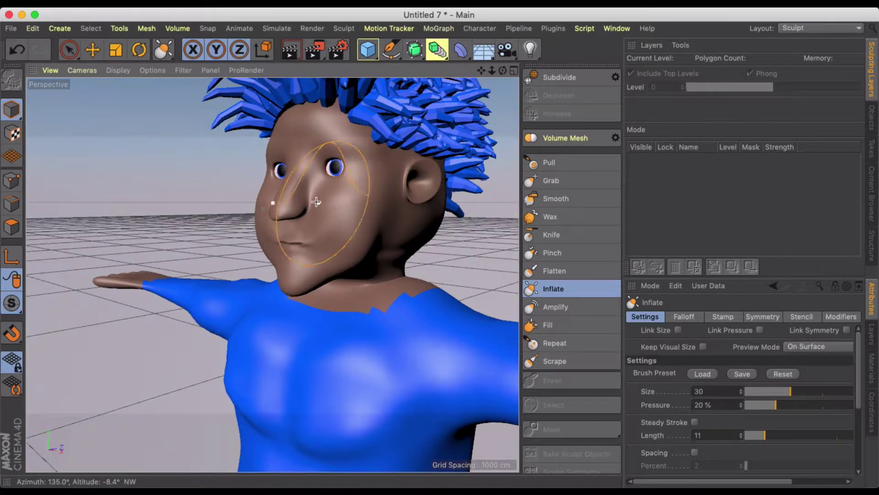
pyautogui.scroll(-4, 320, 202)
pyautogui.moveTo(317, 207)
pyautogui.keyDown('alt'); pyautogui.mouseDown()
pyautogui.moveTo(483, 193)
pyautogui.moveTo(359, 216)
pyautogui.mouseUp(); pyautogui.keyUp('alt')
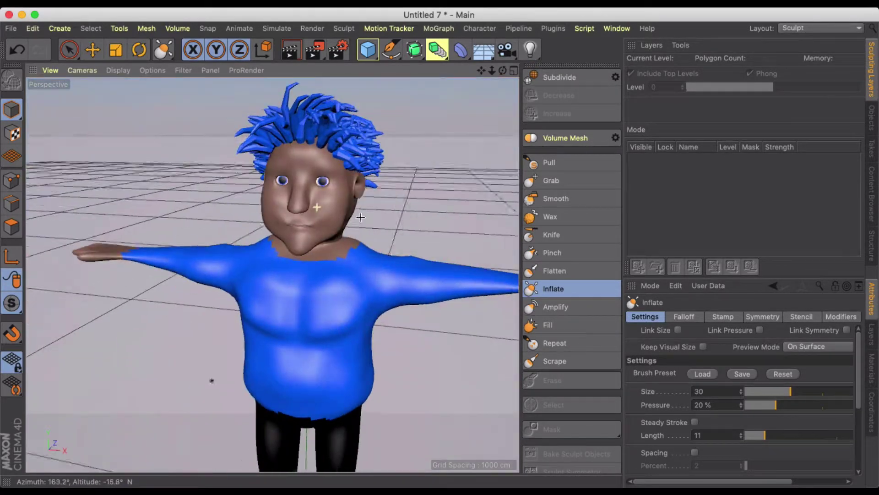
pyautogui.scroll(-5, 360, 216)
pyautogui.keyDown('alt'); pyautogui.moveTo(355, 222); pyautogui.dragTo(318, 187, button='middle'); pyautogui.keyUp('alt')
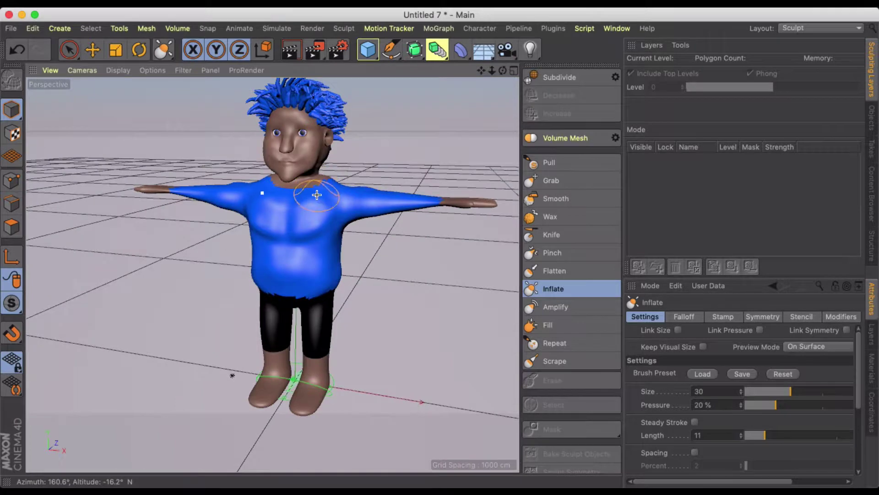
# Leave the Inflate brush for the Move tool and switch the interface to the Startup layout
pyautogui.click(92, 49)
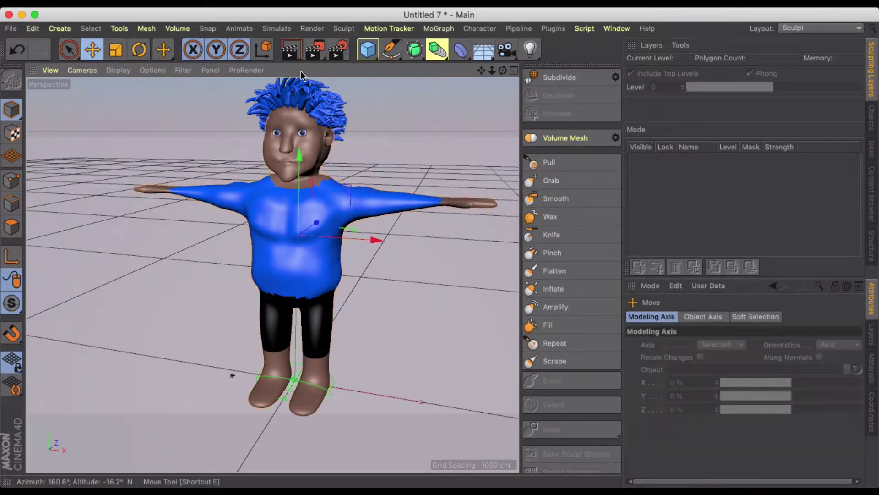
pyautogui.click(817, 28)
pyautogui.click(810, 148)
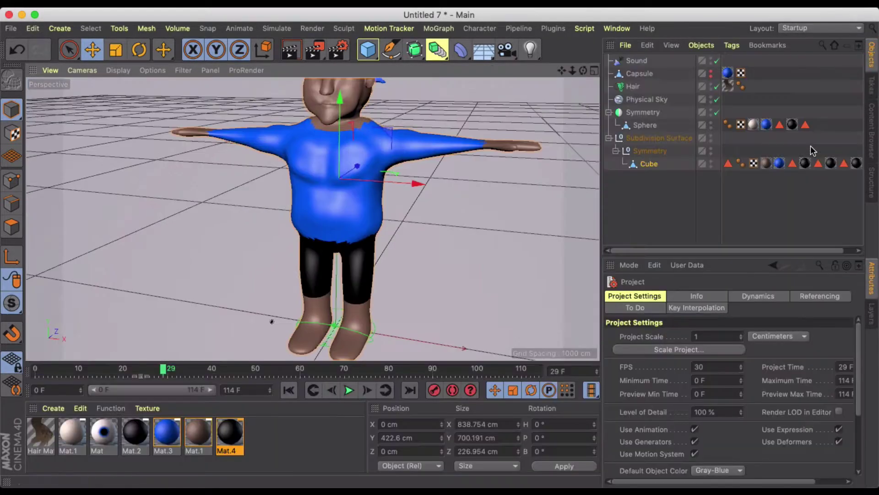
# Examine the character's face from the front and look closely at the mouth
pyautogui.scroll(5, 320, 97)
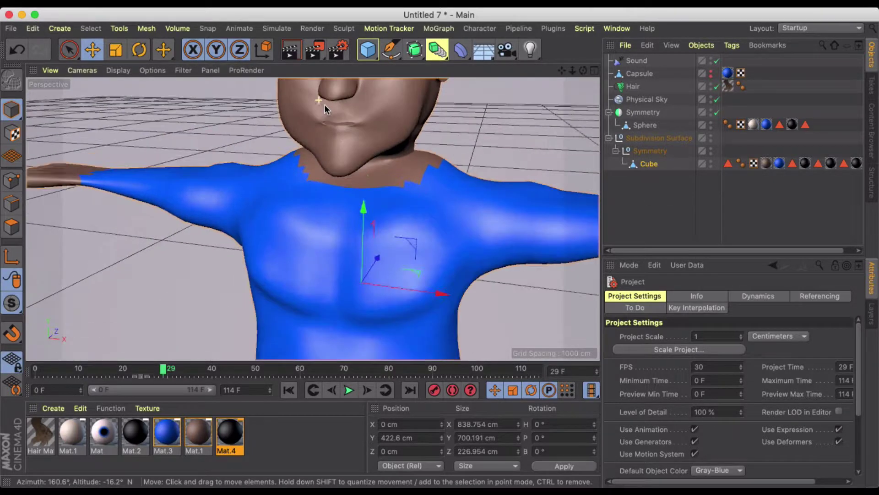
pyautogui.keyDown('alt'); pyautogui.moveTo(339, 130); pyautogui.dragTo(338, 188, button='middle'); pyautogui.keyUp('alt')
pyautogui.keyDown('alt'); pyautogui.moveTo(338, 189); pyautogui.dragTo(359, 172); pyautogui.keyUp('alt')
pyautogui.keyDown('alt'); pyautogui.moveTo(359, 173); pyautogui.dragTo(352, 197, button='middle'); pyautogui.keyUp('alt')
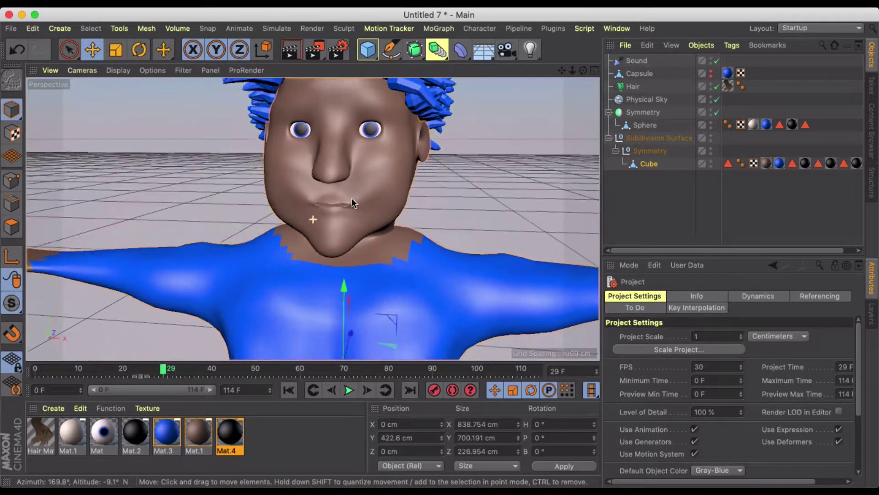
pyautogui.keyDown('alt'); pyautogui.moveTo(351, 198); pyautogui.dragTo(373, 217); pyautogui.keyUp('alt')
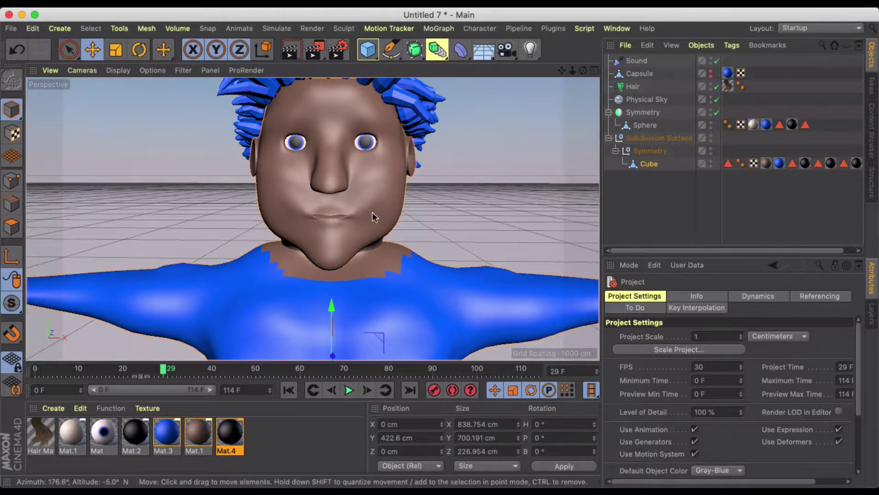
pyautogui.scroll(5, 331, 206)
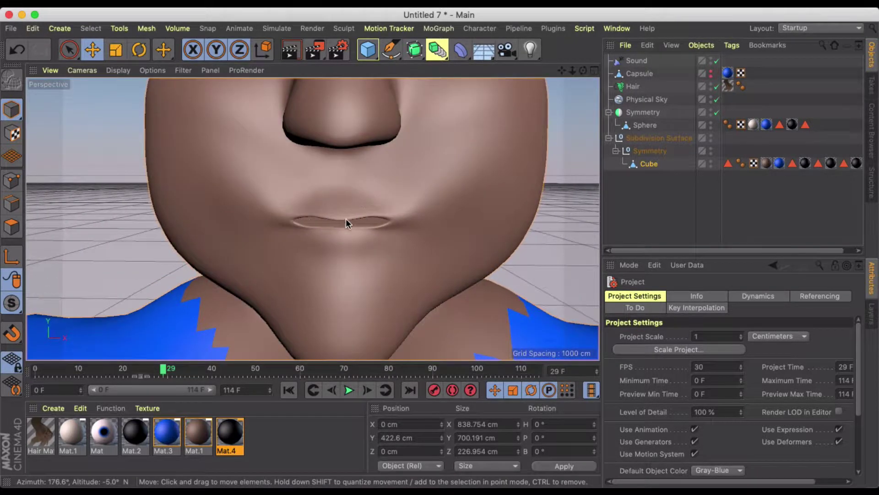
pyautogui.scroll(3, 348, 213)
pyautogui.scroll(-7, 348, 213)
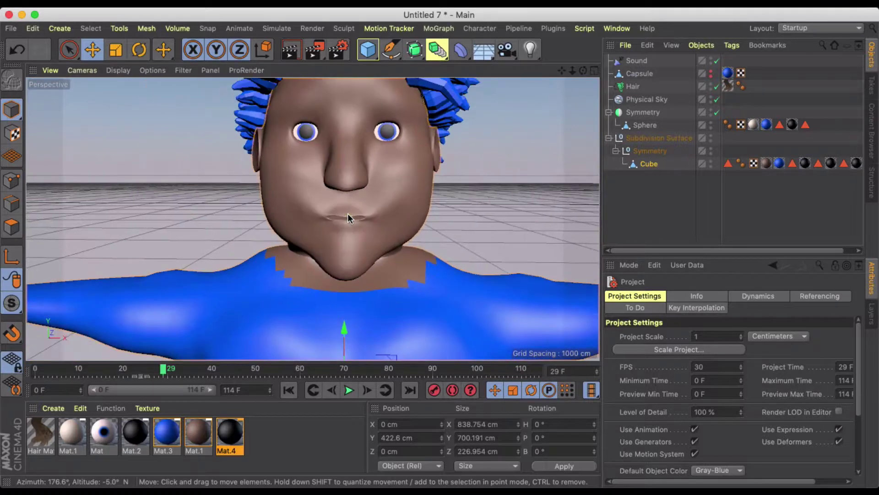
pyautogui.scroll(-2, 347, 217)
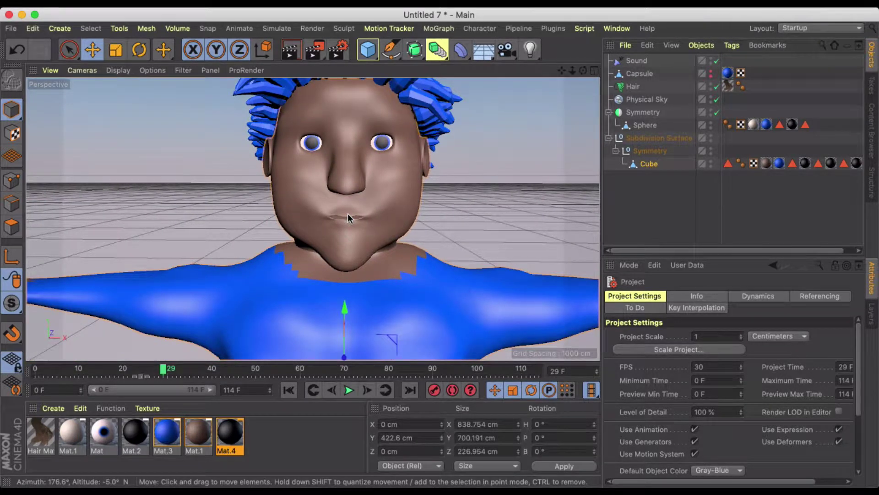
# Select the Sound effector, play and scrub the animation with its Mouthtrack.mp3 sound track, and return to frame 0
pyautogui.click(636, 61)
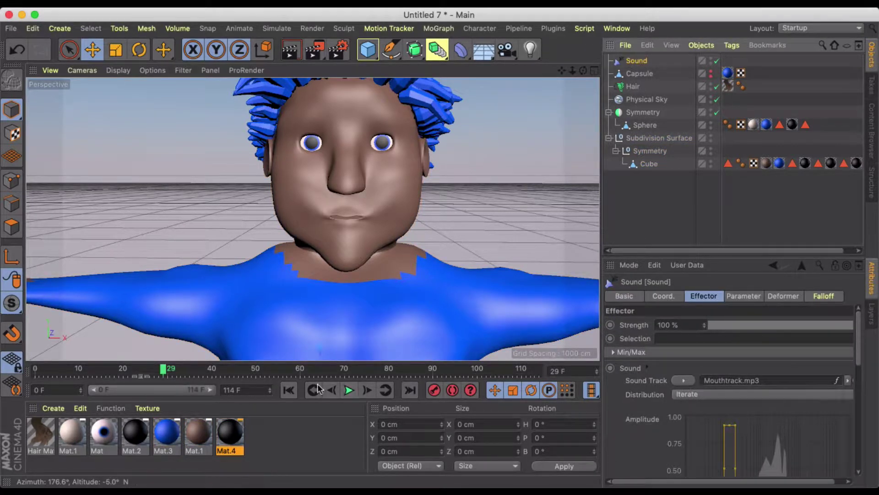
pyautogui.click(289, 390)
pyautogui.click(350, 390)
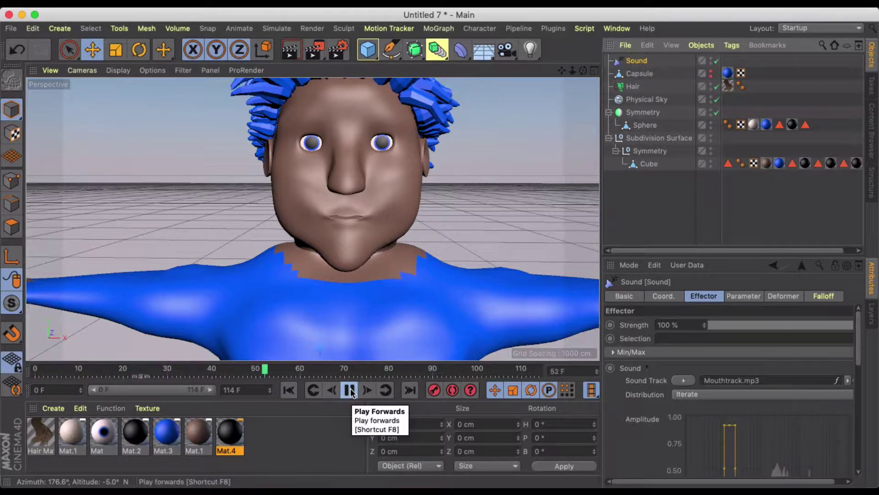
pyautogui.click(352, 393)
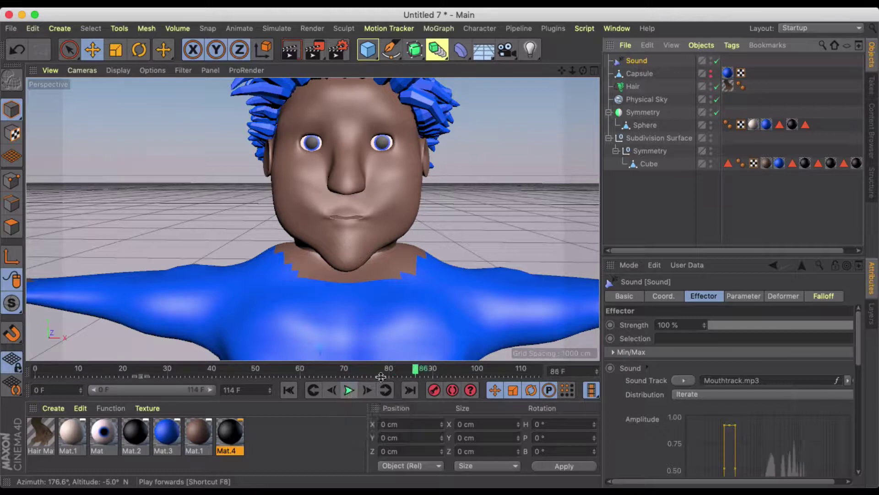
pyautogui.moveTo(416, 370); pyautogui.dragTo(306, 379)
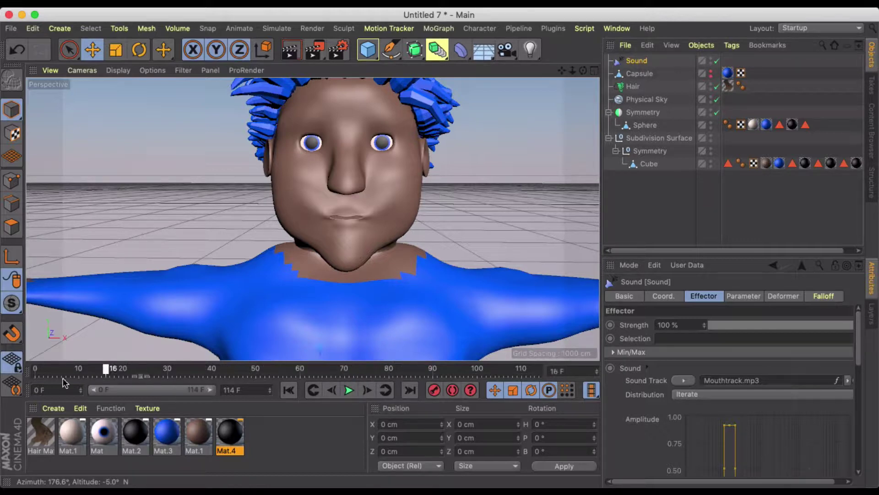
pyautogui.moveTo(65, 383); pyautogui.dragTo(20, 384)
# Add a Pose Morph character tag to the Cube object and enable Points mixing
pyautogui.scroll(5, 362, 178)
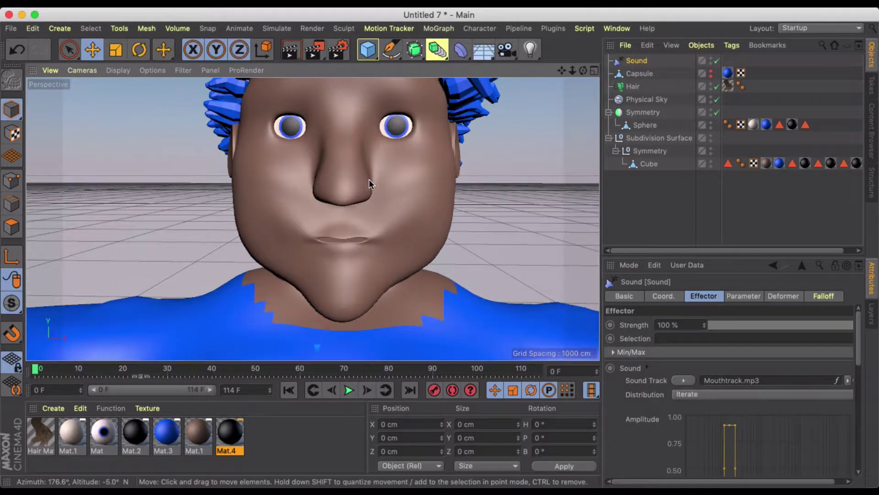
pyautogui.scroll(-5, 372, 191)
pyautogui.scroll(4, 366, 197)
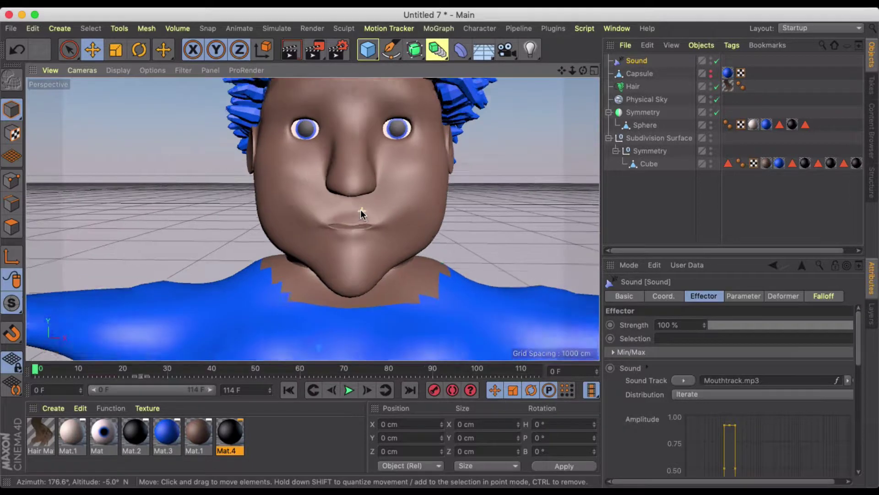
pyautogui.click(649, 165)
pyautogui.rightClick(648, 166)
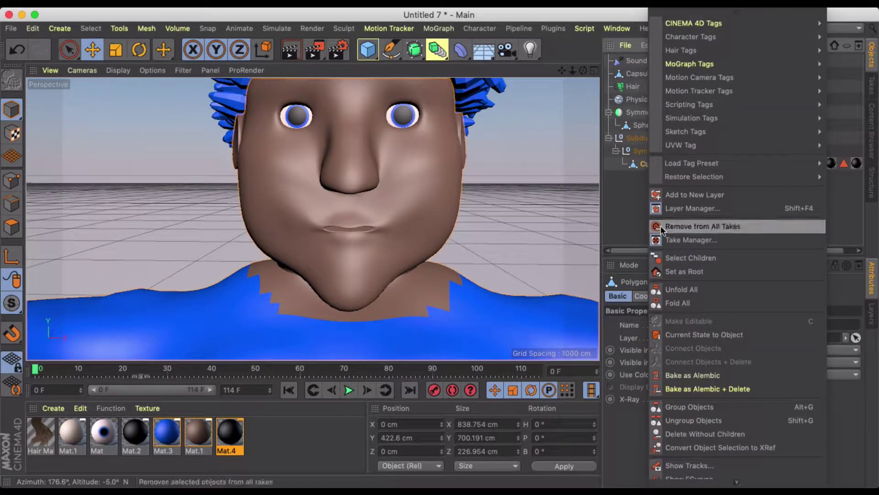
pyautogui.moveTo(678, 36)
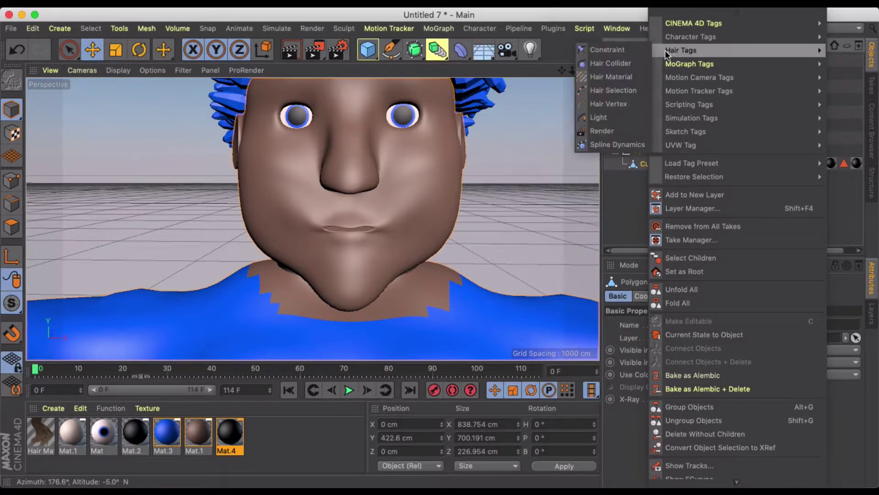
pyautogui.moveTo(674, 64)
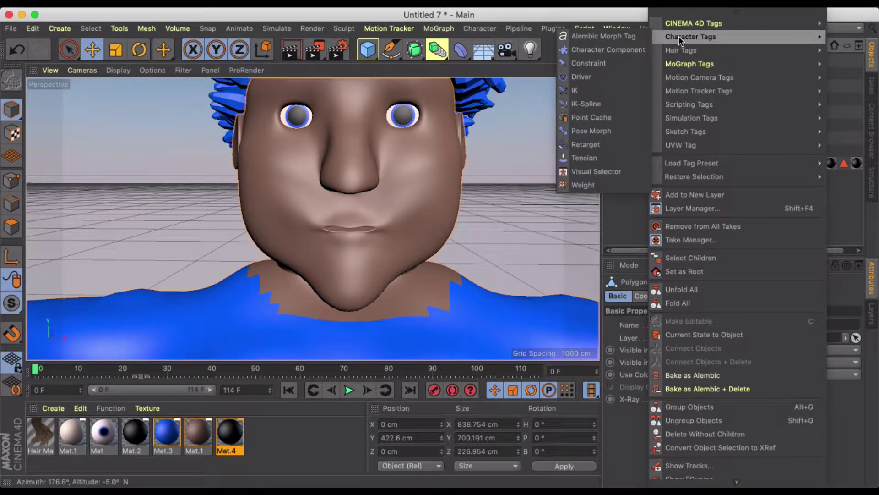
pyautogui.click(591, 131)
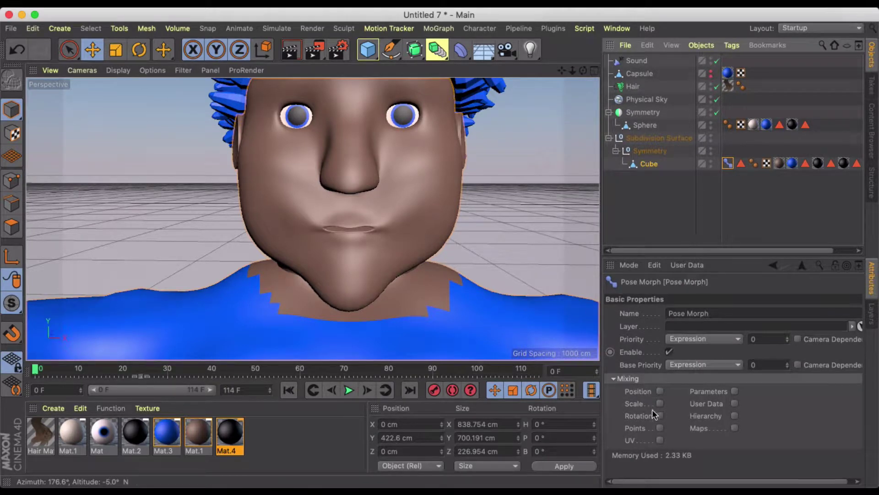
pyautogui.click(660, 428)
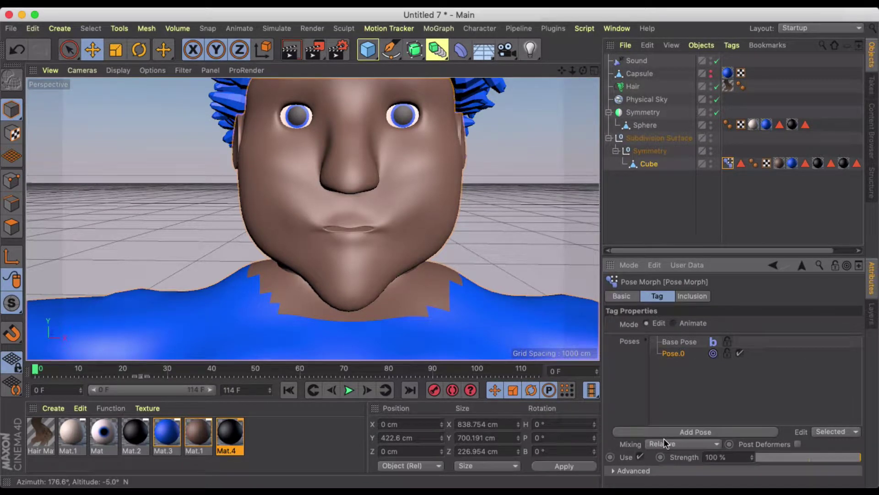
# Rename the Pose Morph tag's Pose.0 as Ahh, leaving the Base Pose as it is
pyautogui.click(676, 342)
pyautogui.click(677, 353)
pyautogui.click(676, 342)
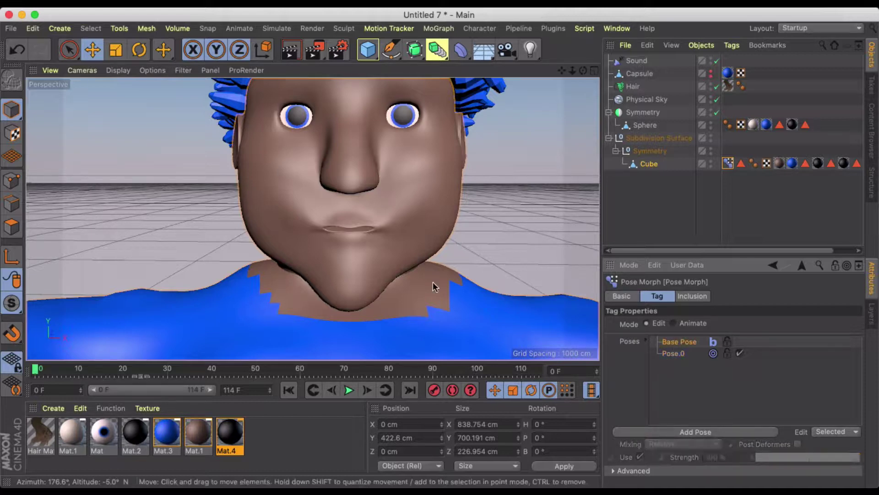
pyautogui.click(672, 354)
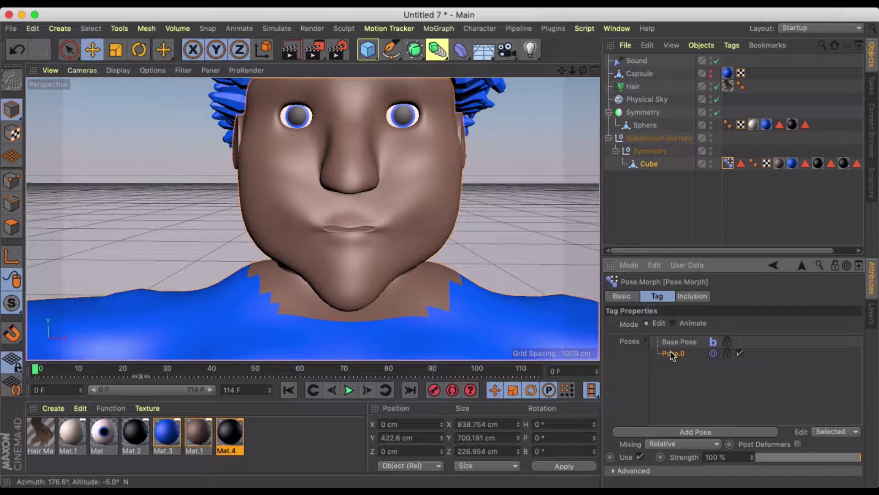
pyautogui.doubleClick(671, 354)
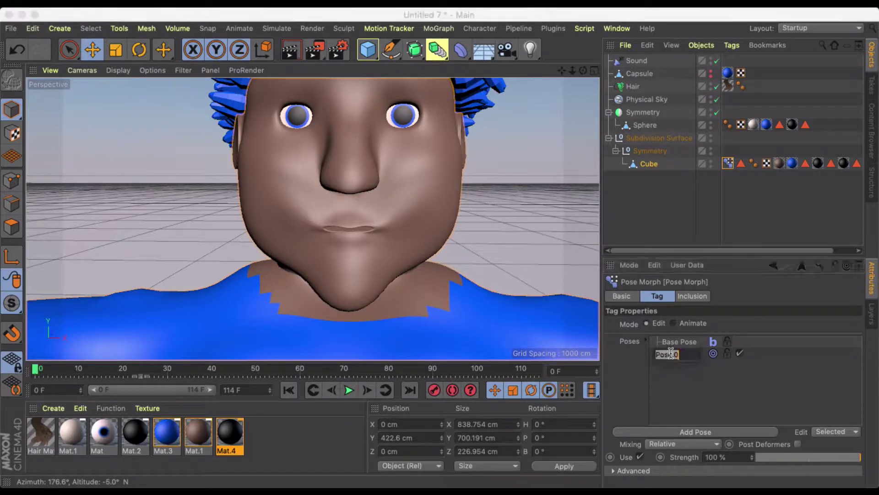
pyautogui.press('Return')
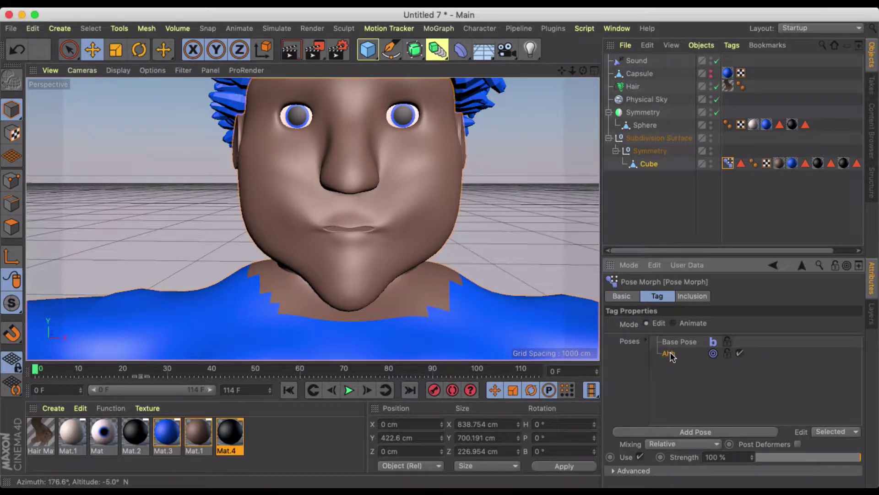
# Set the Pose Morph tag to Animate mode and switch the interface back to the Sculpt layout
pyautogui.click(674, 324)
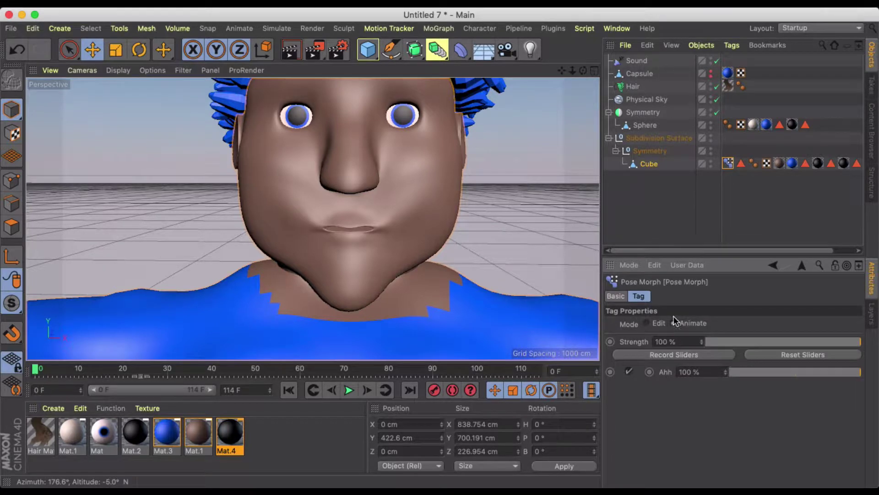
pyautogui.click(797, 28)
pyautogui.click(793, 121)
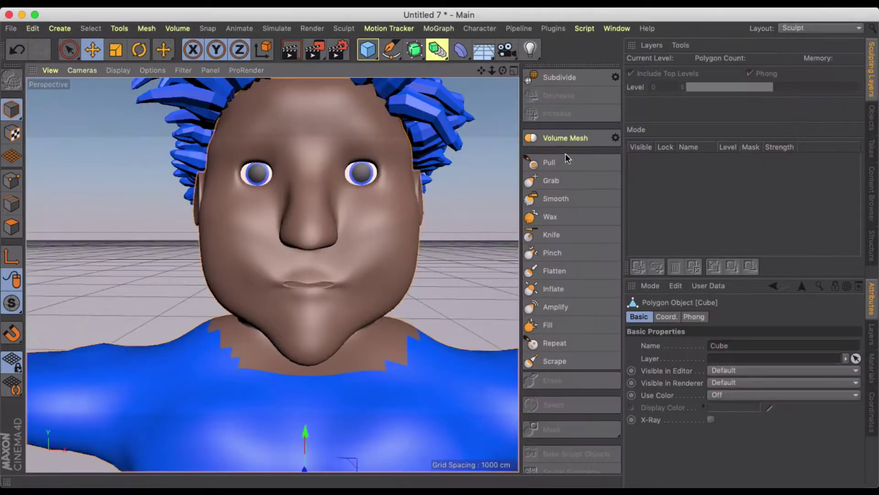
# Open the character's mouth with the Grab brush by pulling the upper lip up and the lower lip down
pyautogui.click(551, 181)
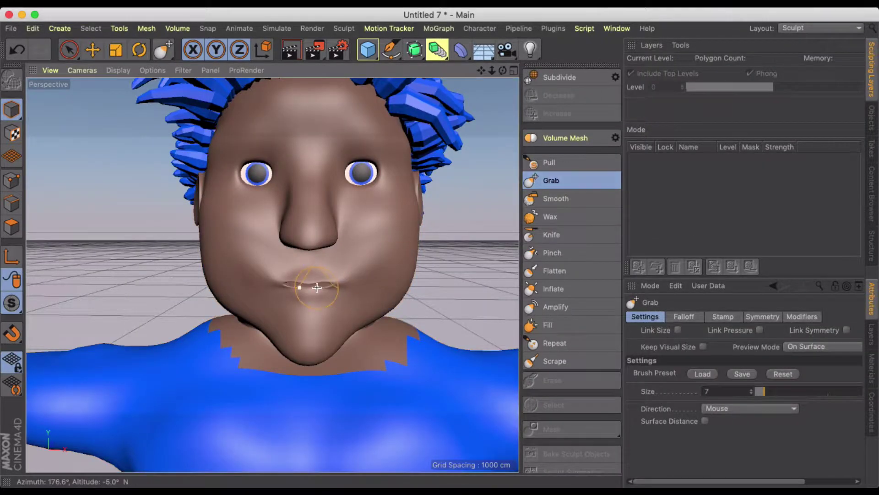
pyautogui.scroll(3, 318, 266)
pyautogui.moveTo(326, 264)
pyautogui.mouseDown()
pyautogui.moveTo(326, 251)
pyautogui.moveTo(303, 266)
pyautogui.moveTo(323, 233)
pyautogui.moveTo(361, 246)
pyautogui.mouseUp()
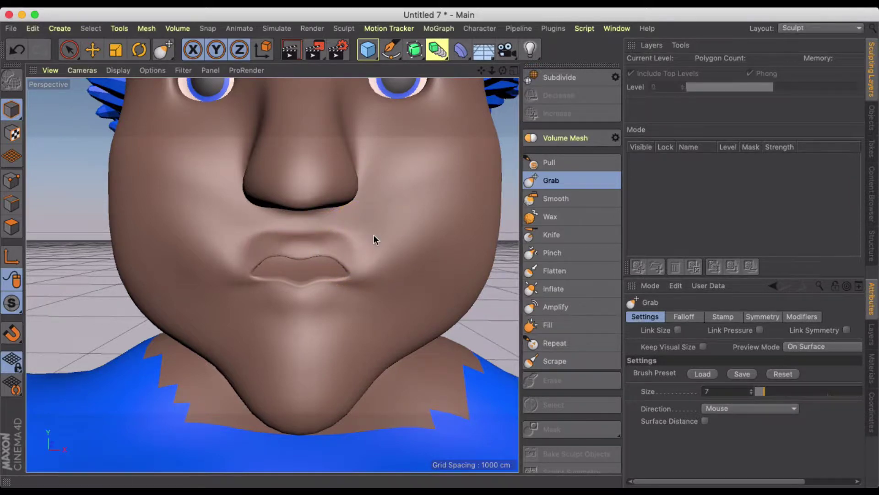
pyautogui.moveTo(304, 295)
pyautogui.mouseDown()
pyautogui.moveTo(326, 306)
pyautogui.moveTo(304, 344)
pyautogui.moveTo(330, 363)
pyautogui.mouseUp()
pyautogui.moveTo(349, 324); pyautogui.dragTo(356, 326)
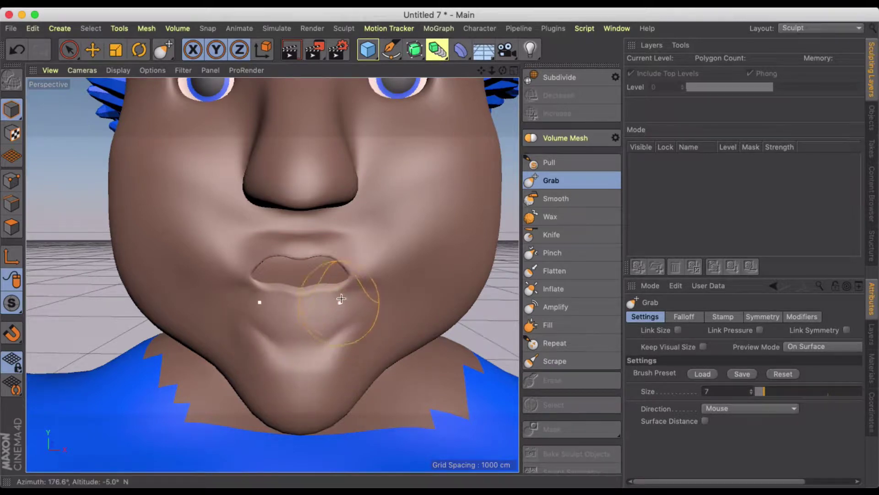
# Refine the lower lip of the open mouth with the Grab brush and check its shape from both sides
pyautogui.moveTo(348, 294); pyautogui.dragTo(347, 306)
pyautogui.moveTo(293, 297)
pyautogui.mouseDown()
pyautogui.moveTo(303, 313)
pyautogui.moveTo(290, 304)
pyautogui.moveTo(322, 313)
pyautogui.moveTo(328, 302)
pyautogui.mouseUp()
pyautogui.scroll(-5, 322, 306)
pyautogui.scroll(7, 319, 274)
pyautogui.moveTo(297, 268)
pyautogui.keyDown('alt'); pyautogui.mouseDown()
pyautogui.moveTo(424, 274)
pyautogui.moveTo(197, 279)
pyautogui.moveTo(271, 250)
pyautogui.moveTo(176, 252)
pyautogui.mouseUp(); pyautogui.keyUp('alt')
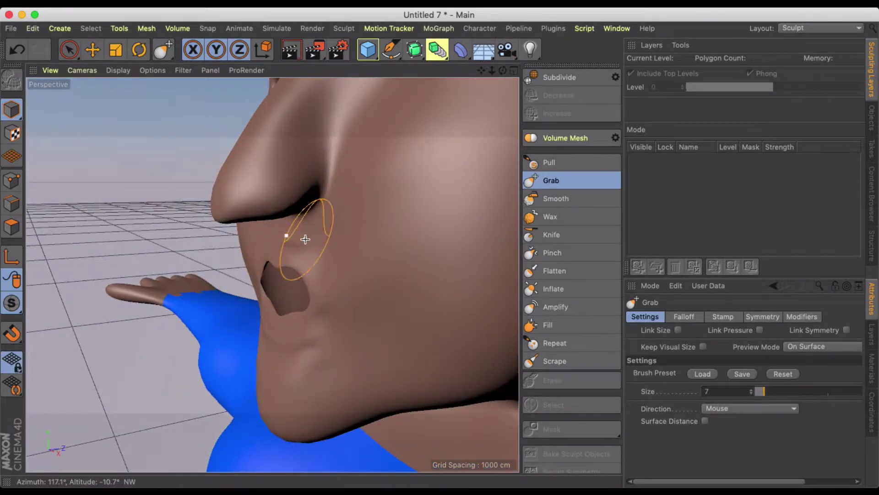
pyautogui.moveTo(305, 239)
pyautogui.mouseDown()
pyautogui.moveTo(292, 242)
pyautogui.moveTo(462, 229)
pyautogui.mouseUp()
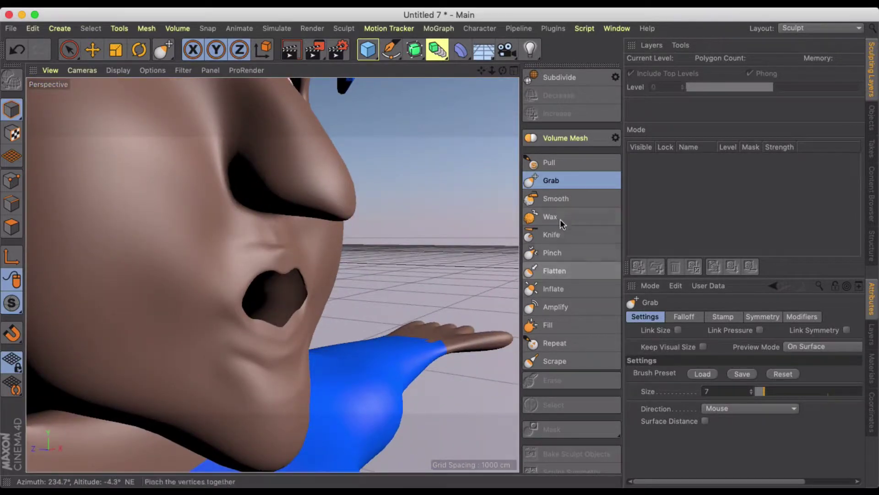
# Smooth the creases around the open mouth using the Smooth brush at size 9 and pressure 16.1%
pyautogui.click(555, 199)
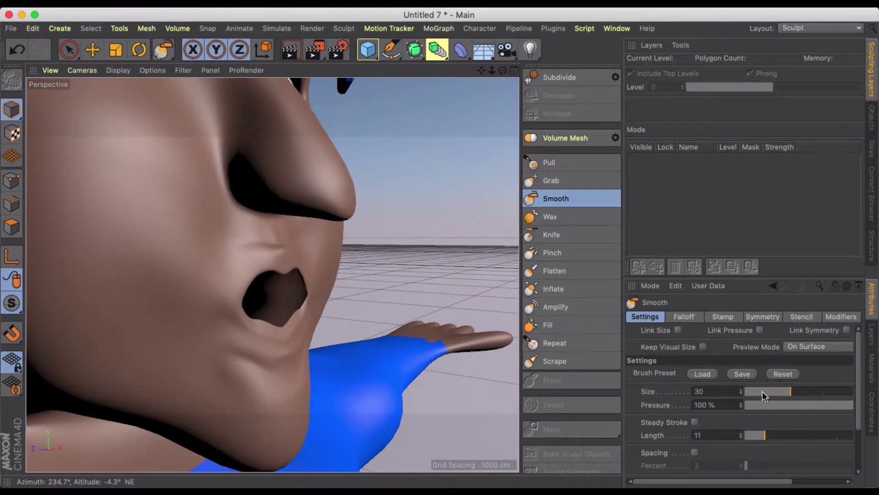
pyautogui.moveTo(763, 392); pyautogui.dragTo(757, 391)
pyautogui.click(769, 405)
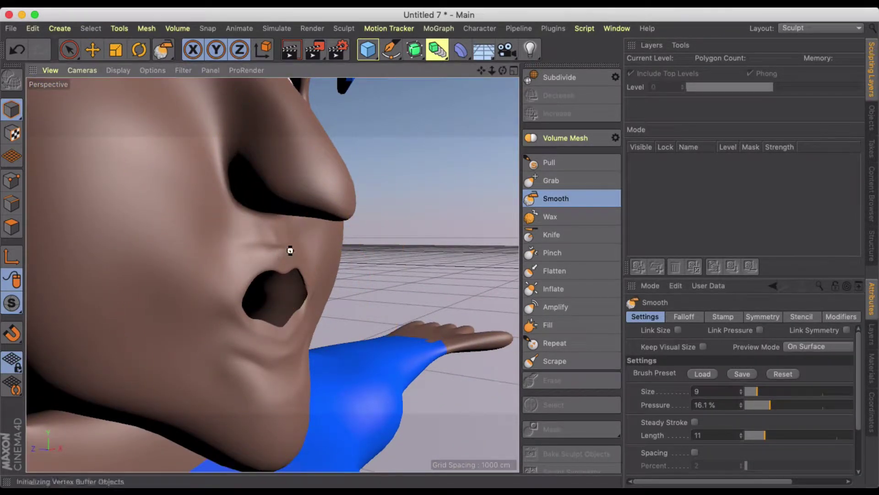
pyautogui.keyDown('alt'); pyautogui.moveTo(265, 249); pyautogui.dragTo(124, 255); pyautogui.keyUp('alt')
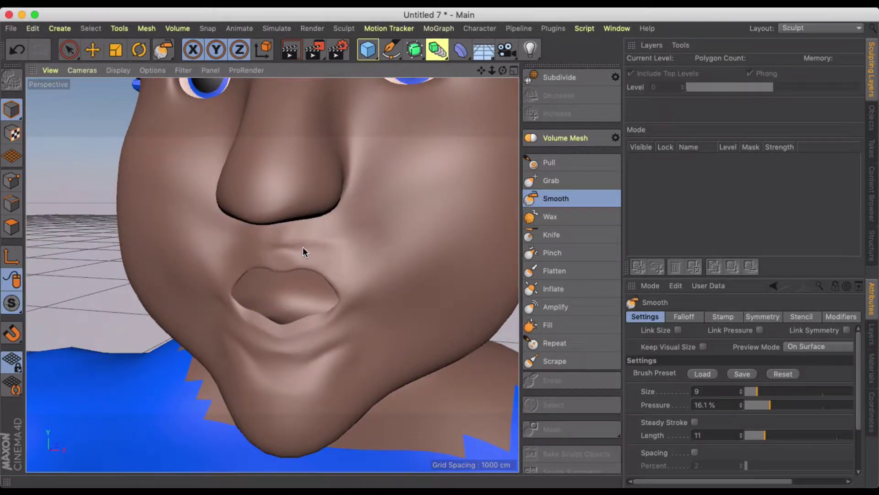
pyautogui.scroll(-5, 324, 255)
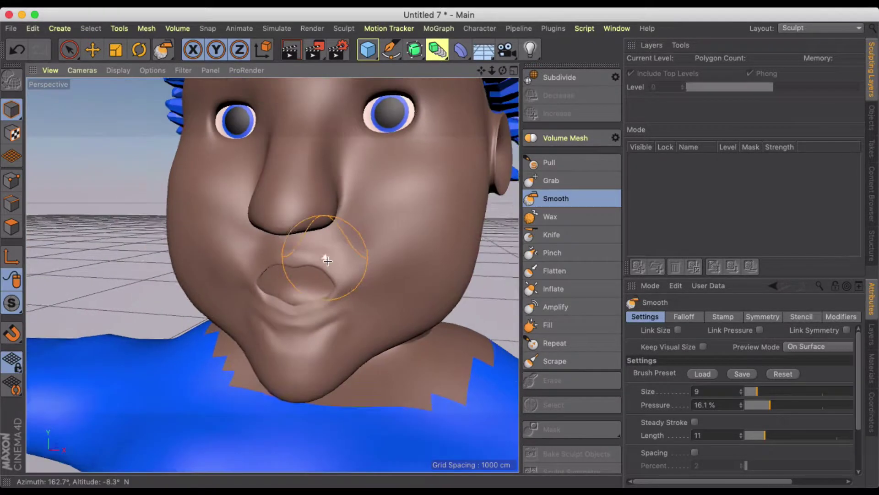
pyautogui.moveTo(355, 286)
pyautogui.keyDown('alt'); pyautogui.mouseDown()
pyautogui.moveTo(389, 271)
pyautogui.moveTo(359, 300)
pyautogui.moveTo(340, 291)
pyautogui.moveTo(348, 273)
pyautogui.mouseUp(); pyautogui.keyUp('alt')
pyautogui.scroll(-5, 373, 284)
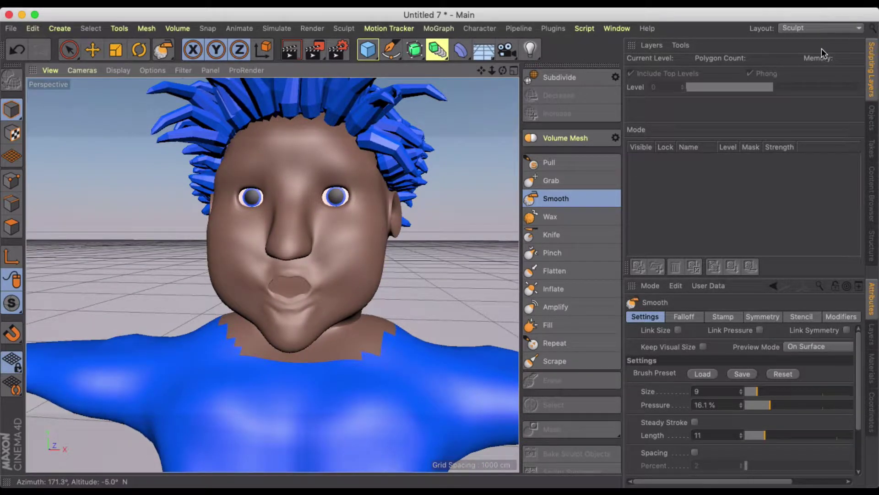
# Switch to the Startup layout and test the Cube's Ahh pose across its strength range, finishing at 0%
pyautogui.click(801, 28)
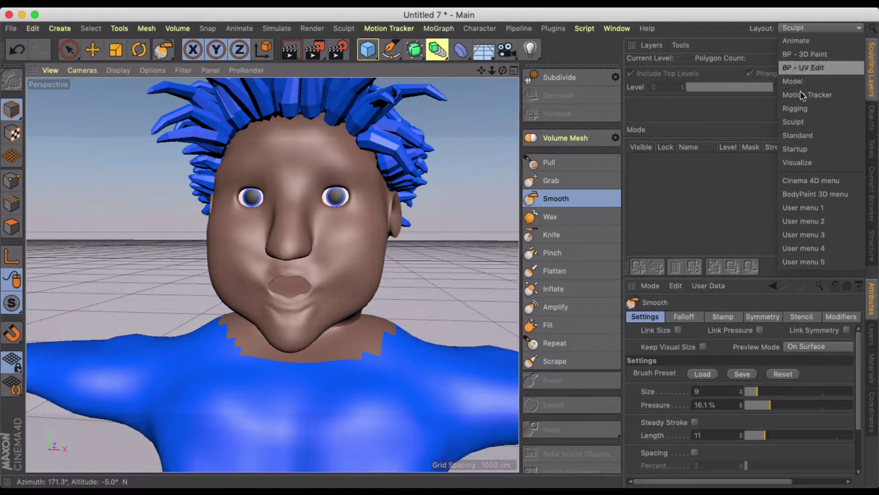
pyautogui.click(792, 148)
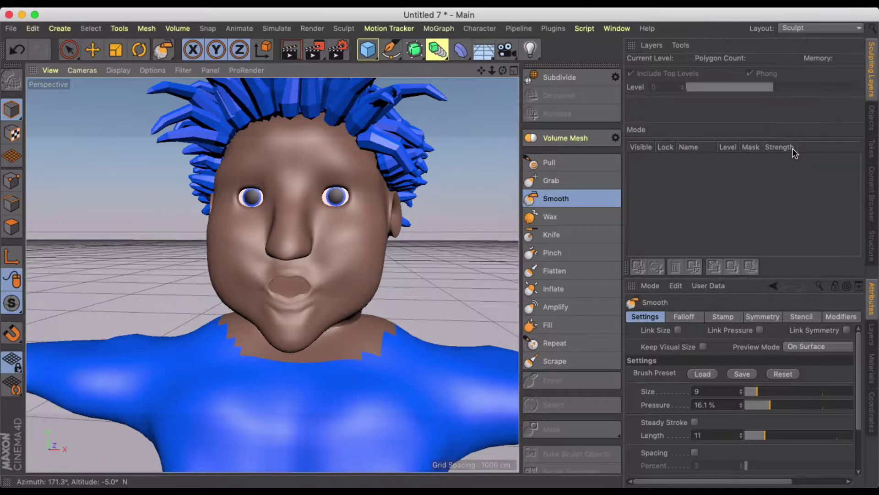
pyautogui.click(727, 164)
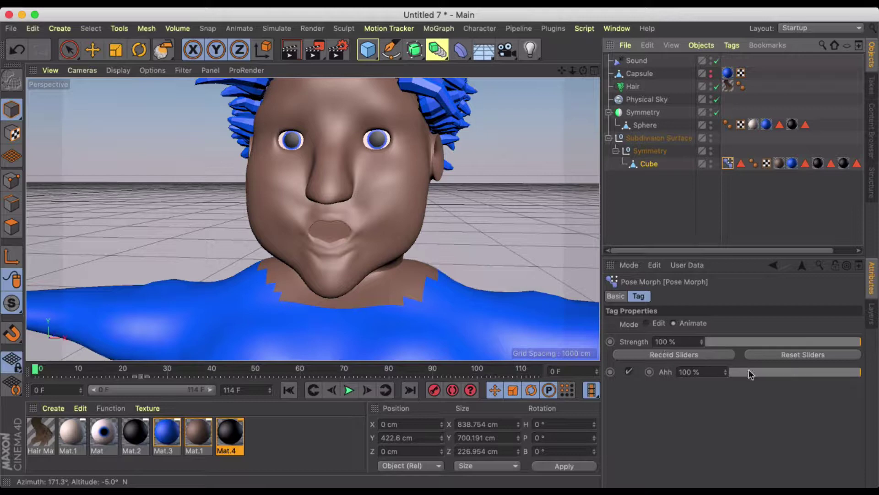
pyautogui.moveTo(750, 373); pyautogui.dragTo(878, 362)
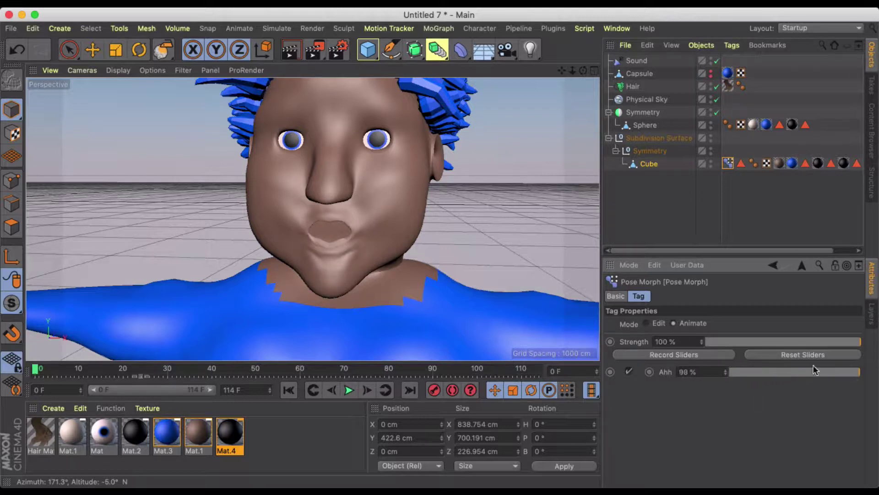
pyautogui.moveTo(815, 370); pyautogui.dragTo(877, 355)
pyautogui.moveTo(791, 365); pyautogui.dragTo(641, 380)
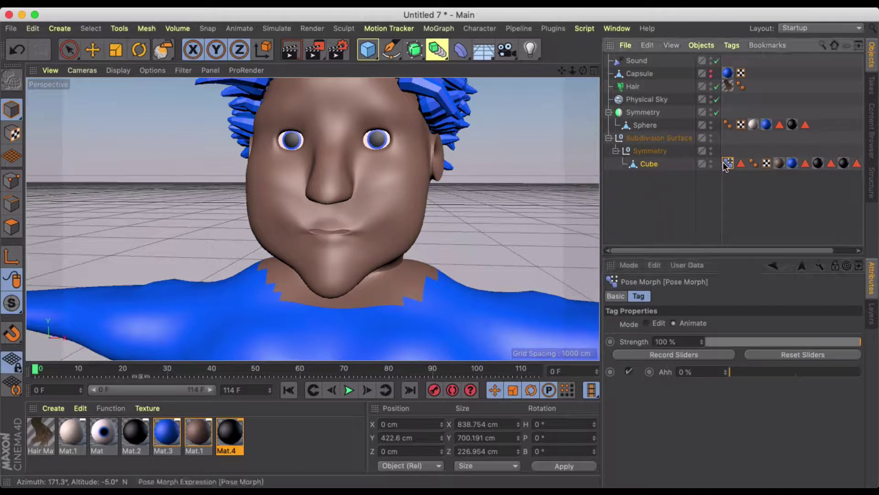
# Put the Pose Morph tag in Edit mode and add a second pose named Ohh
pyautogui.click(647, 323)
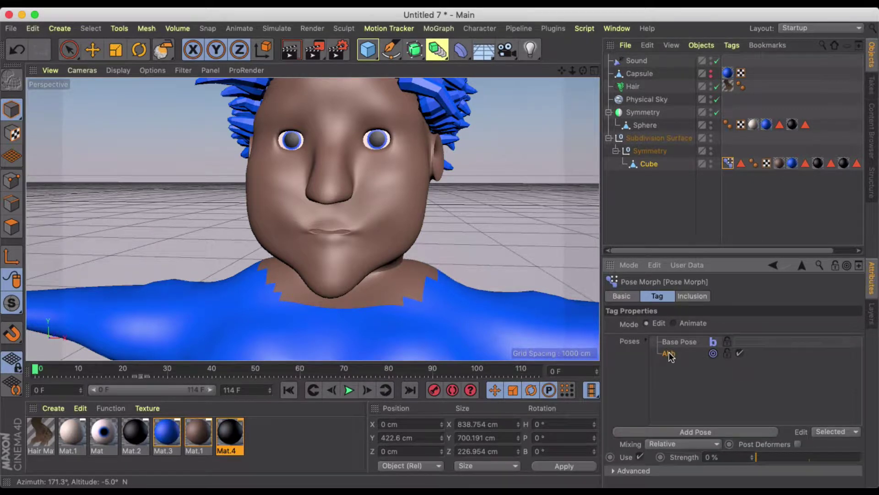
pyautogui.click(679, 432)
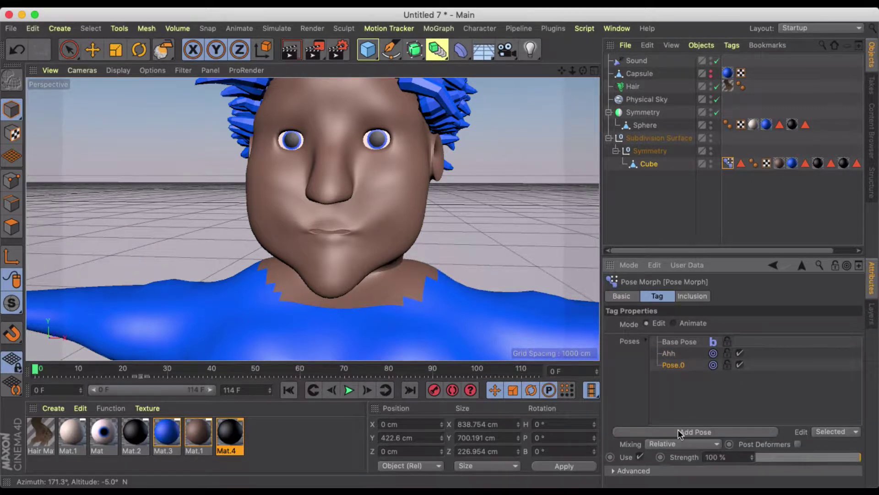
pyautogui.doubleClick(673, 364)
pyautogui.write('O')
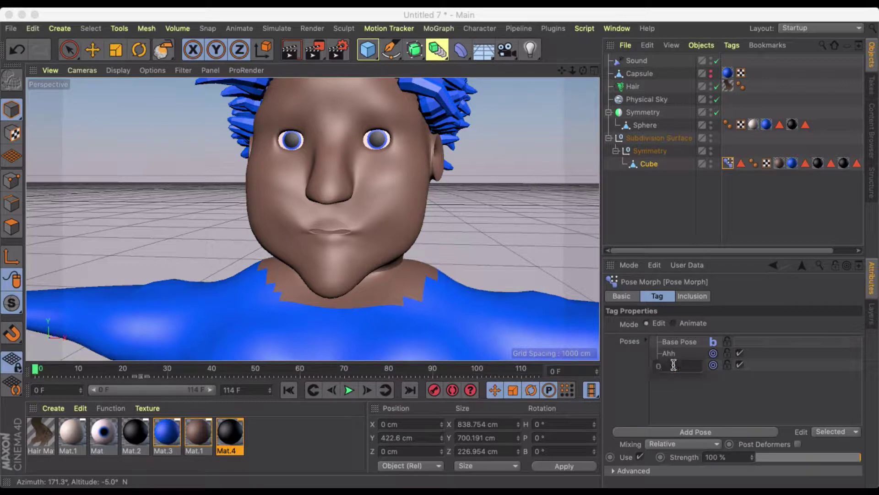
pyautogui.write('h')
pyautogui.press('Return')
# Set the Pose Morph tag to Animate mode and bring back the Sculpt layout with the mouth in close view
pyautogui.click(673, 323)
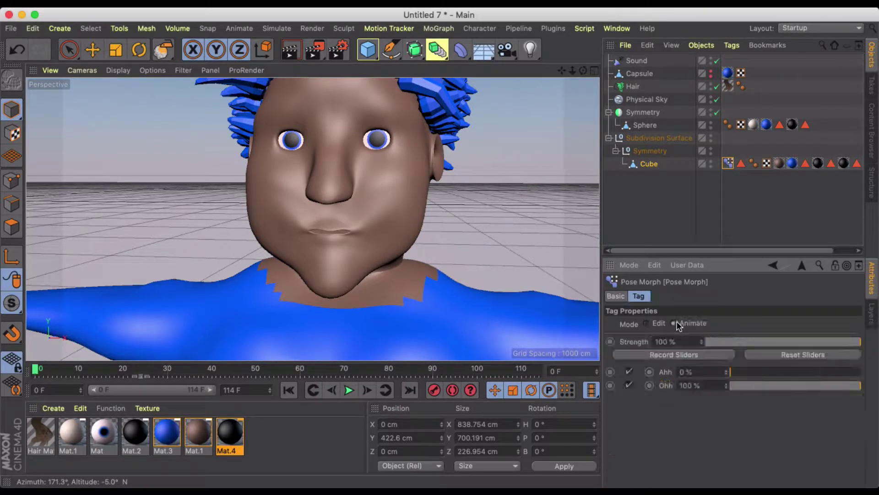
pyautogui.click(787, 30)
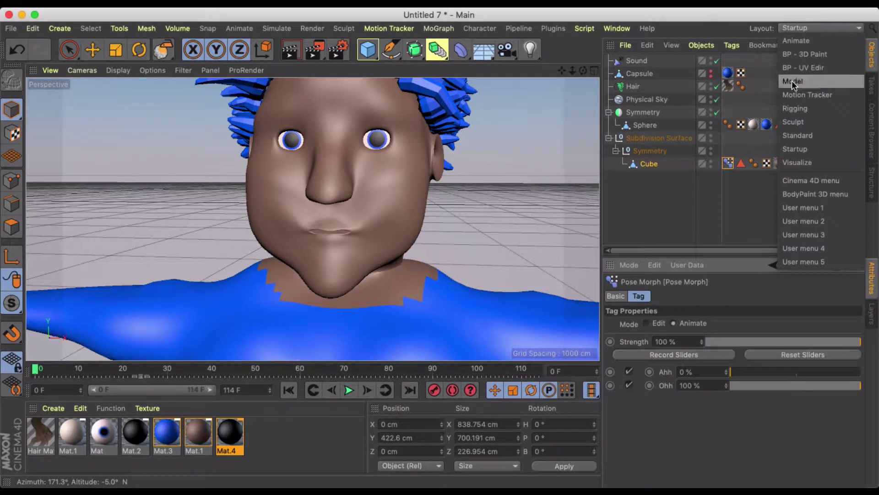
pyautogui.click(792, 148)
pyautogui.scroll(5, 302, 231)
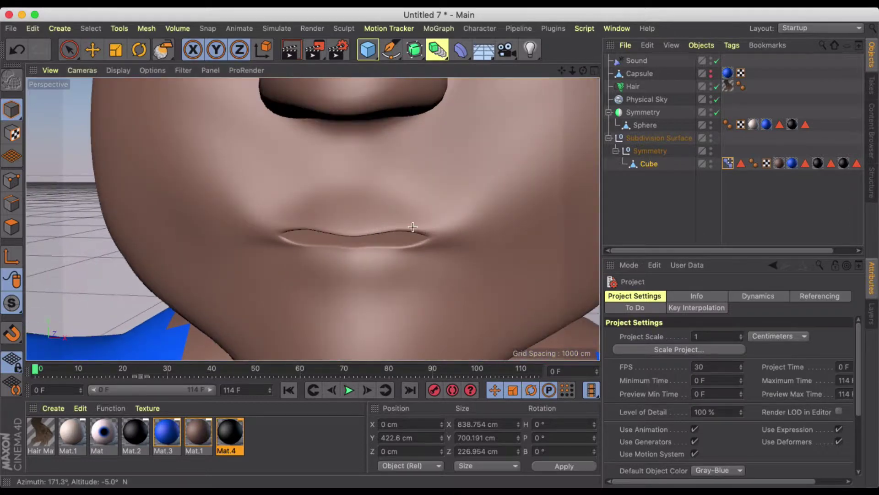
pyautogui.click(817, 28)
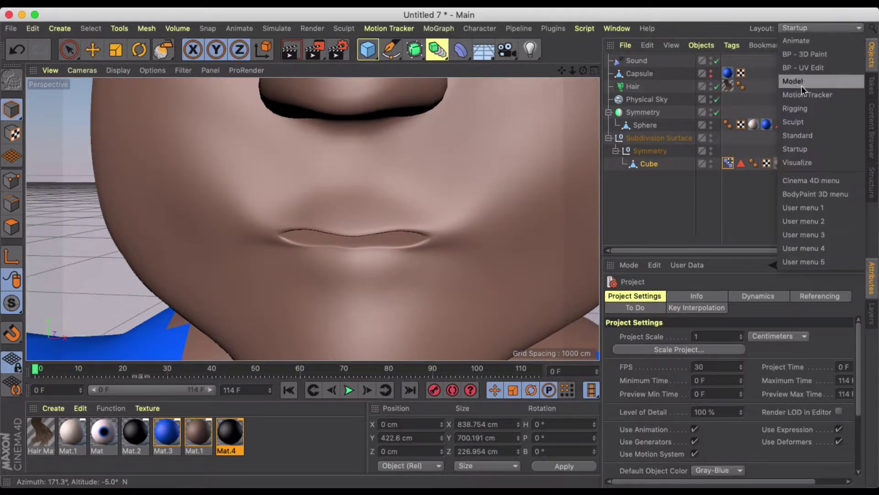
pyautogui.click(794, 123)
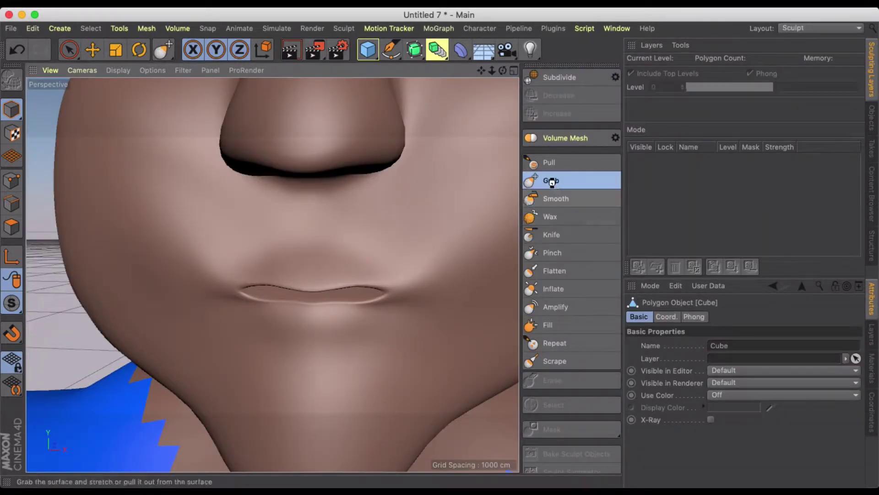
# Narrow the mouth for the Ohh pose by pulling its corners inward with the Grab brush, and raise the upper lip
pyautogui.click(549, 180)
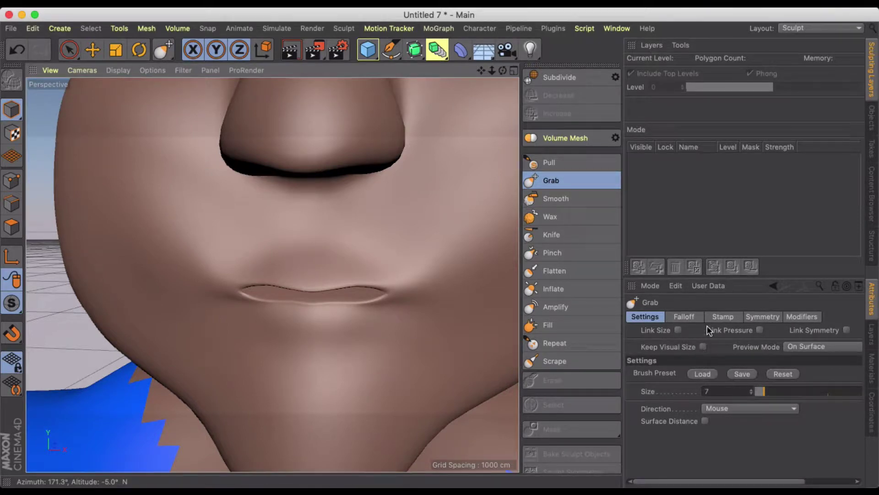
pyautogui.moveTo(437, 289); pyautogui.dragTo(394, 290)
pyautogui.moveTo(309, 275); pyautogui.dragTo(312, 254)
pyautogui.moveTo(325, 309); pyautogui.dragTo(330, 334)
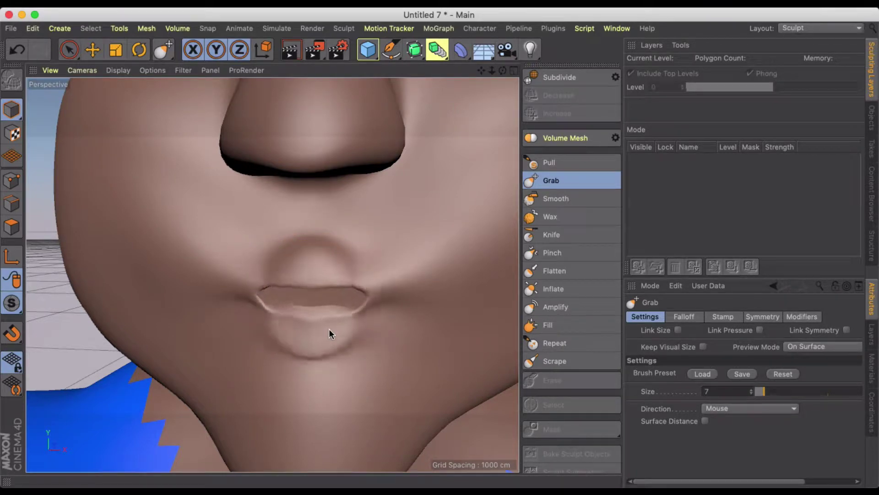
pyautogui.moveTo(342, 364)
pyautogui.mouseDown()
pyautogui.moveTo(344, 384)
pyautogui.moveTo(304, 370)
pyautogui.moveTo(314, 393)
pyautogui.moveTo(345, 359)
pyautogui.mouseUp()
pyautogui.press('super+z')
pyautogui.press('super+z')
# Pull the lower lip down and the upper lip up with the Grab brush to form a rounded mouth opening
pyautogui.moveTo(327, 312); pyautogui.dragTo(333, 336)
pyautogui.moveTo(343, 257)
pyautogui.mouseDown()
pyautogui.moveTo(348, 237)
pyautogui.moveTo(316, 238)
pyautogui.mouseUp()
pyautogui.moveTo(316, 274)
pyautogui.mouseDown()
pyautogui.moveTo(310, 300)
pyautogui.moveTo(320, 324)
pyautogui.mouseUp()
pyautogui.scroll(-5, 320, 304)
pyautogui.scroll(5, 327, 303)
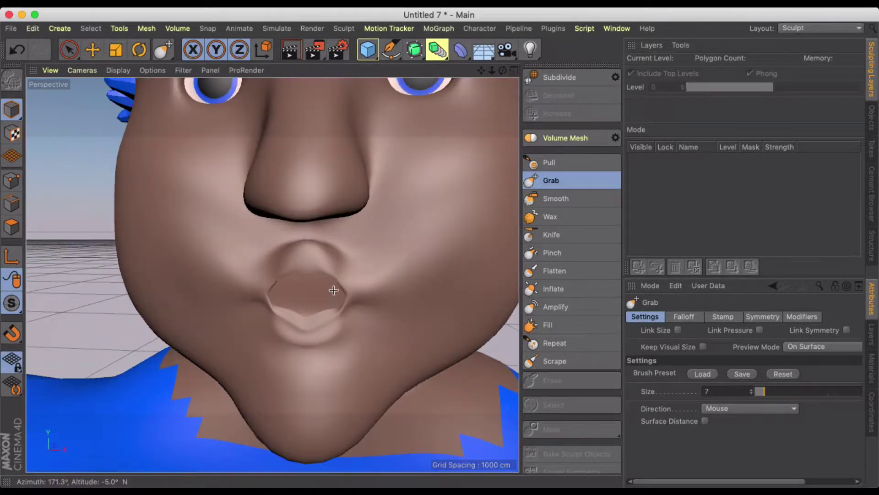
# Stretch the Ohh mouth taller with the Grab brush and pull its sides inward into a narrow opening
pyautogui.keyDown('alt'); pyautogui.moveTo(334, 291); pyautogui.dragTo(249, 296); pyautogui.keyUp('alt')
pyautogui.moveTo(145, 298)
pyautogui.keyDown('alt'); pyautogui.mouseDown()
pyautogui.moveTo(337, 317)
pyautogui.moveTo(390, 302)
pyautogui.mouseUp(); pyautogui.keyUp('alt')
pyautogui.moveTo(295, 318); pyautogui.dragTo(295, 332)
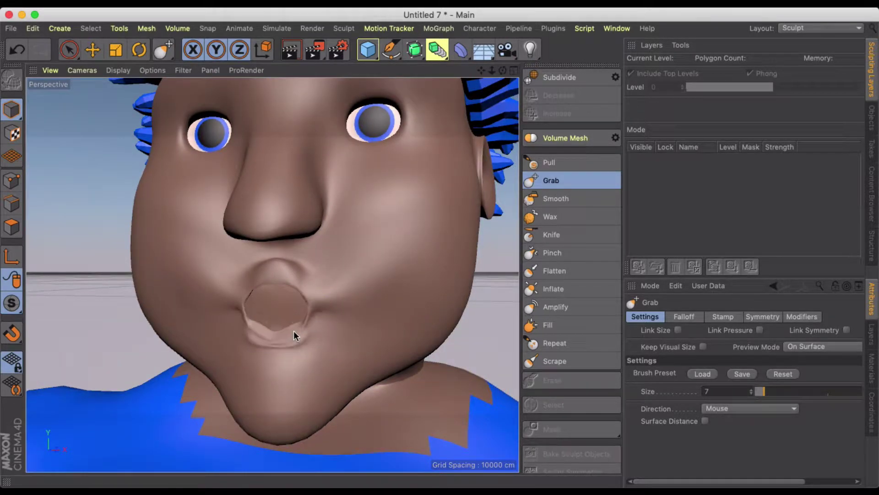
pyautogui.moveTo(298, 281); pyautogui.dragTo(288, 247)
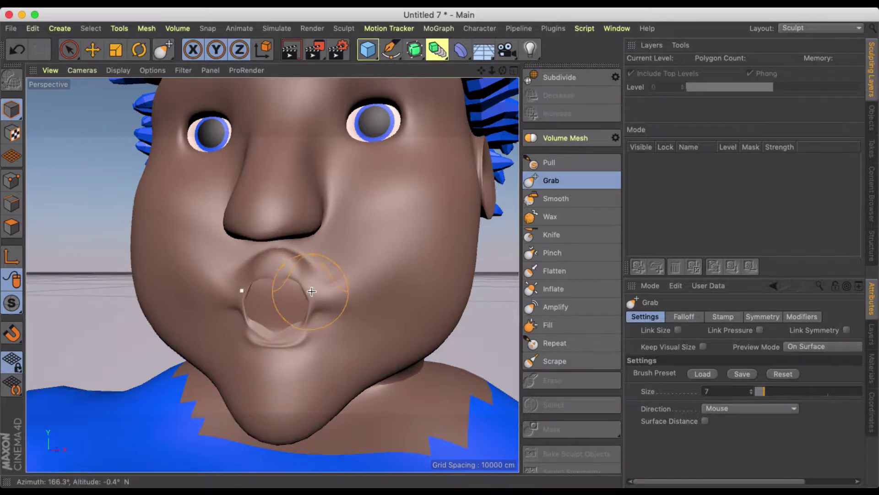
pyautogui.moveTo(326, 300)
pyautogui.mouseDown()
pyautogui.moveTo(314, 299)
pyautogui.moveTo(304, 317)
pyautogui.mouseUp()
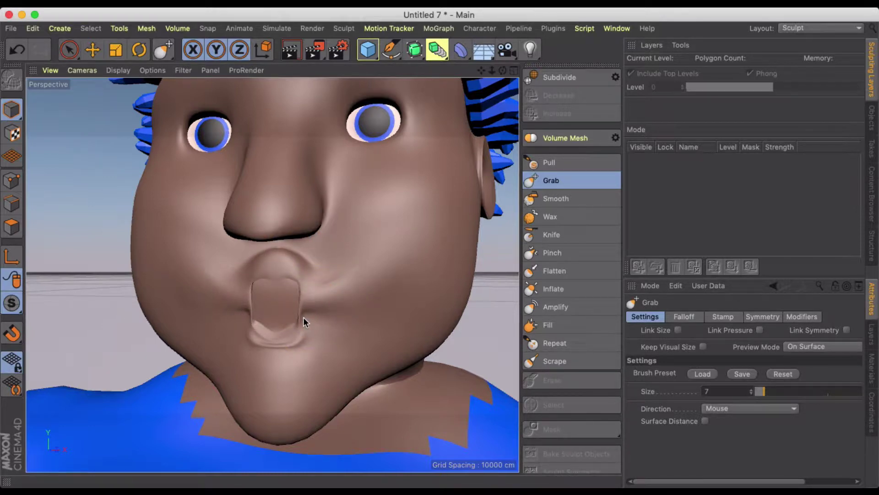
# Smooth the lips and the skin around the Ohh mouth with the Smooth brush
pyautogui.scroll(5, 303, 317)
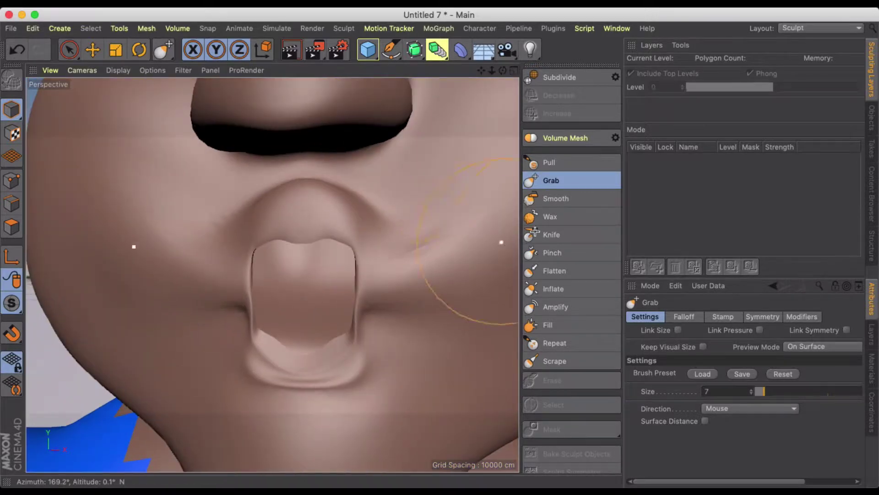
pyautogui.click(555, 198)
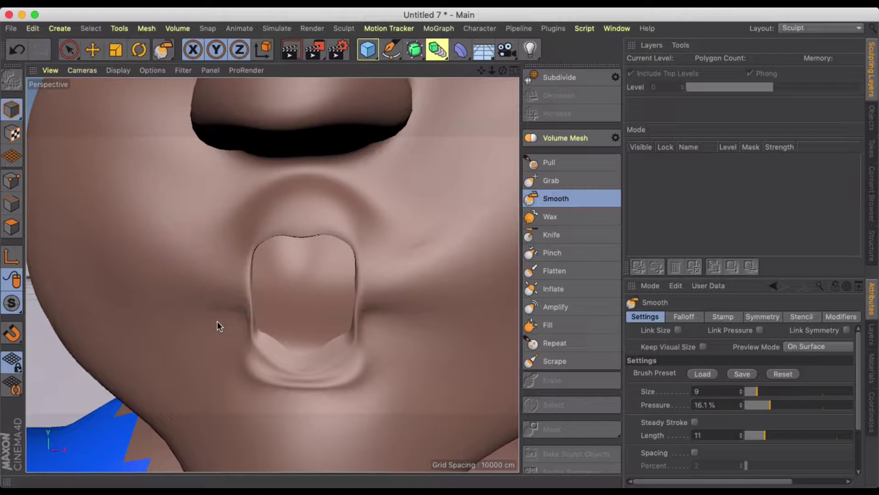
pyautogui.moveTo(217, 321)
pyautogui.mouseDown()
pyautogui.moveTo(221, 373)
pyautogui.moveTo(319, 380)
pyautogui.mouseUp()
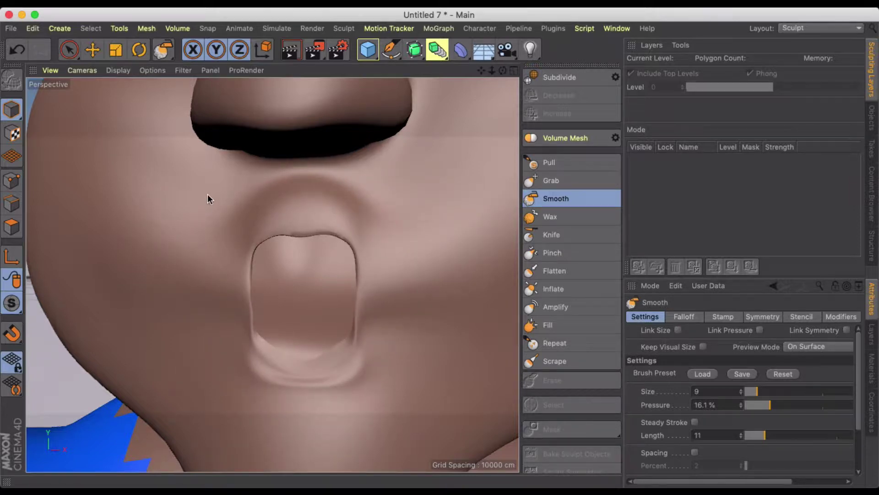
pyautogui.scroll(-6, 294, 206)
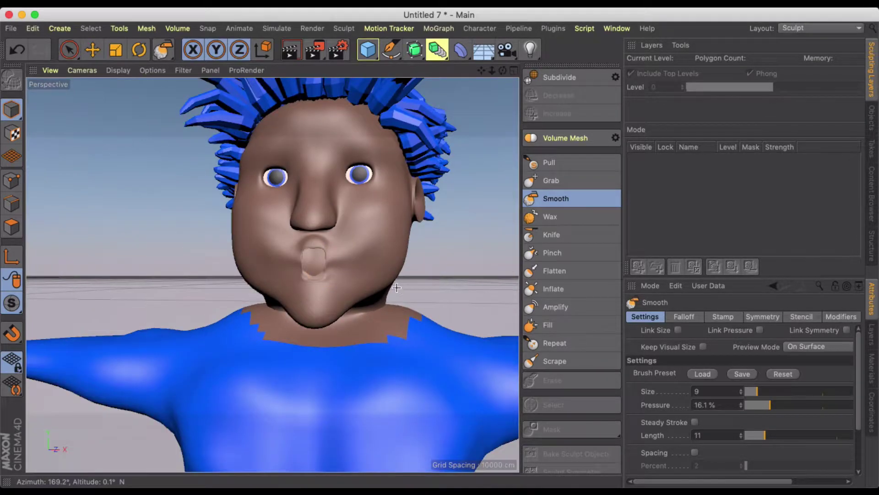
# Return to the Startup layout and set the Ohh slider in the Cube's Pose Morph tag to 0%
pyautogui.click(802, 27)
pyautogui.click(796, 136)
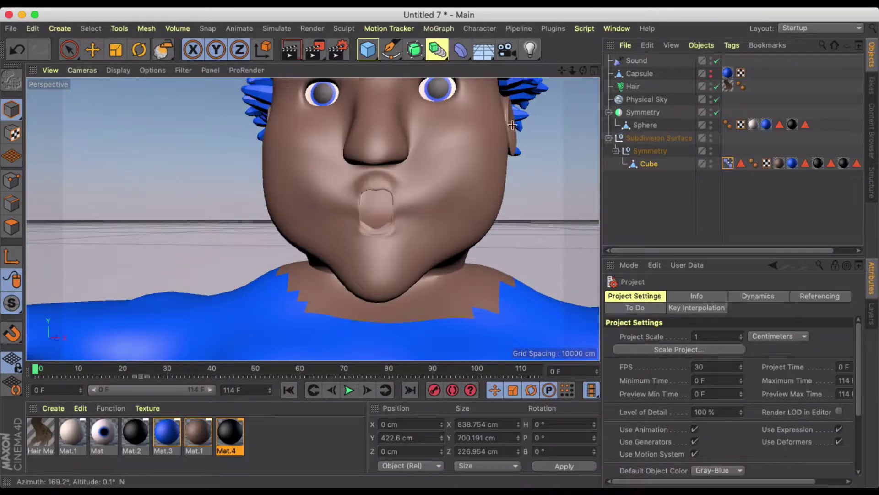
pyautogui.click(727, 164)
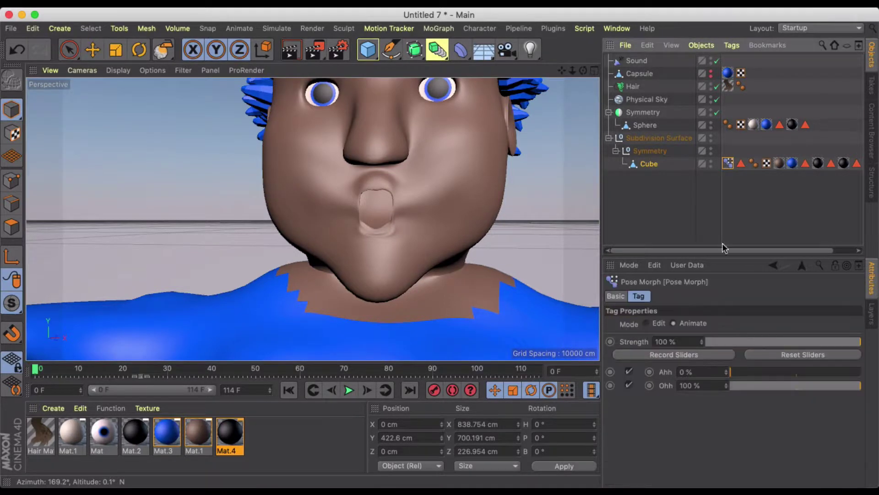
pyautogui.moveTo(759, 384); pyautogui.dragTo(729, 382)
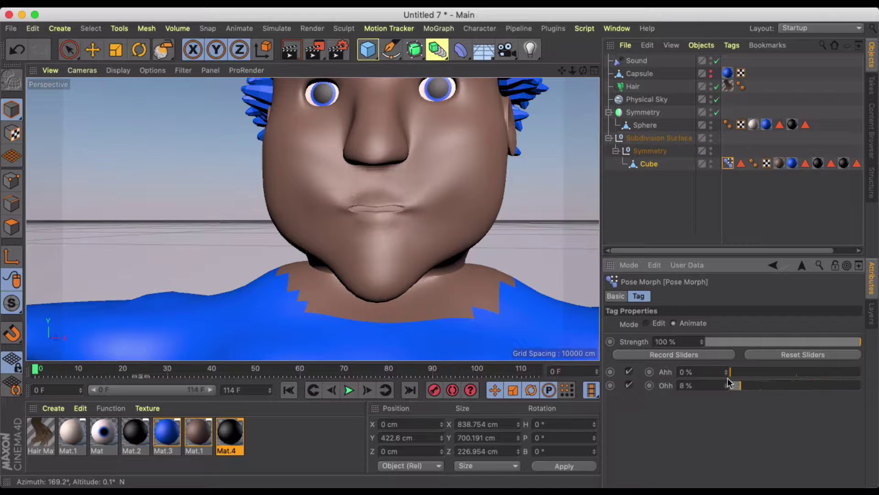
# Add a new pose named smile in the Pose Morph tag's Edit mode and return the tag to Animate mode
pyautogui.click(647, 323)
pyautogui.click(698, 431)
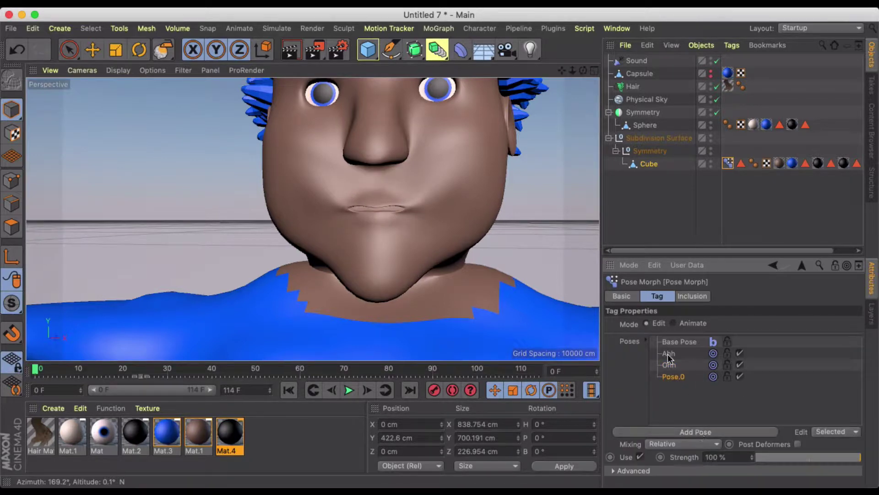
pyautogui.doubleClick(671, 376)
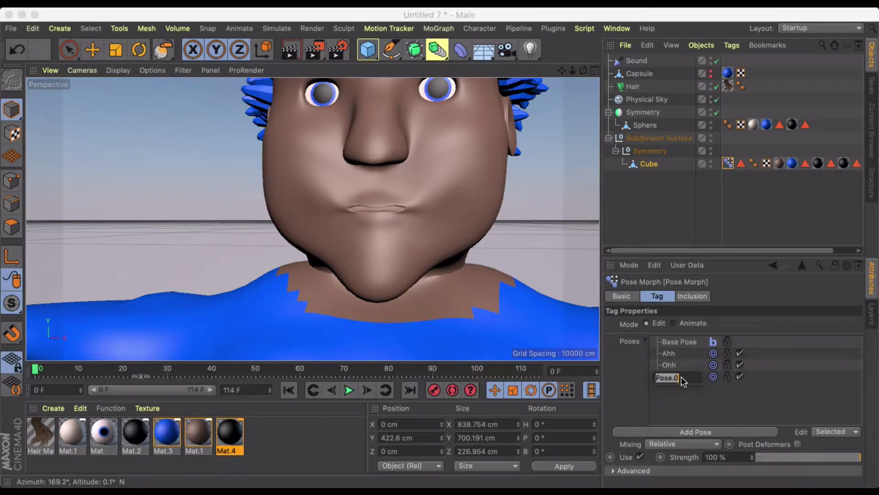
pyautogui.press('Return')
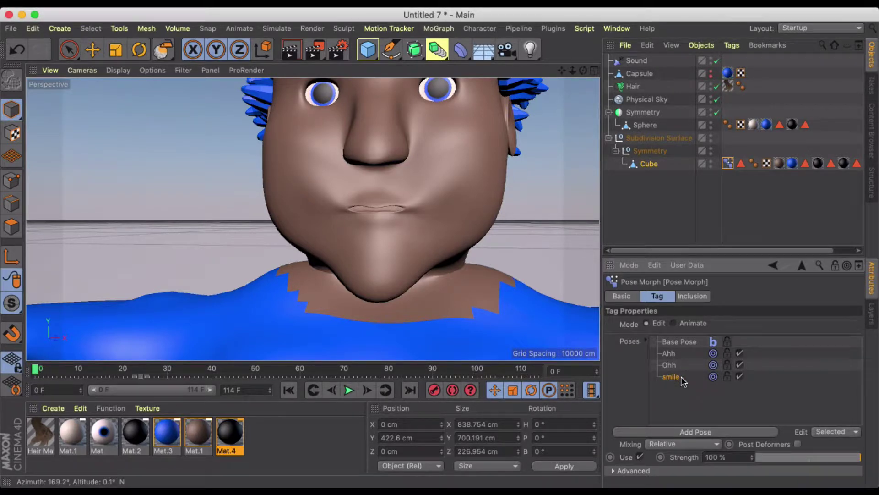
pyautogui.click(675, 323)
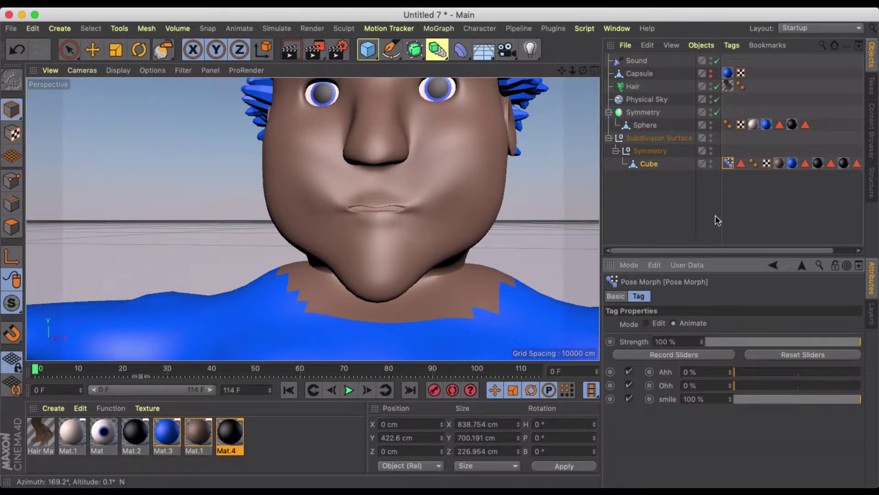
# In the Sculpt layout, use the Grab brush at size 14 to nudge the skin around the eyes closer together for the smile pose
pyautogui.click(803, 27)
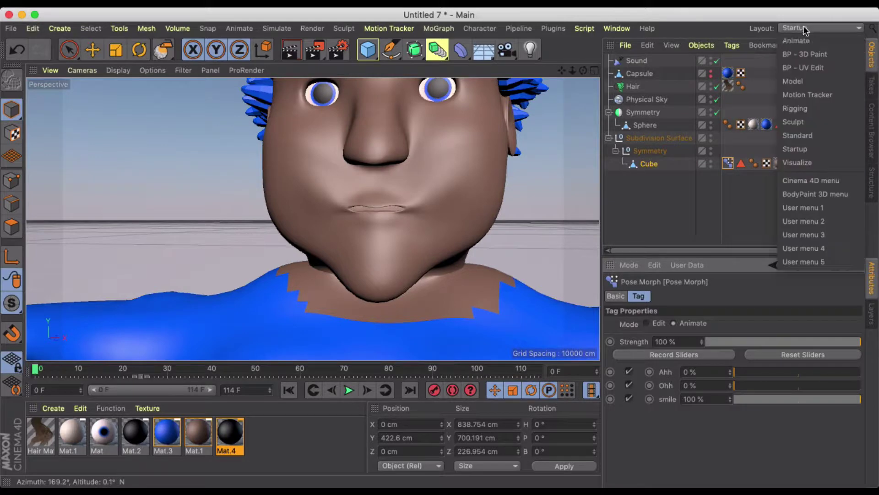
pyautogui.click(797, 122)
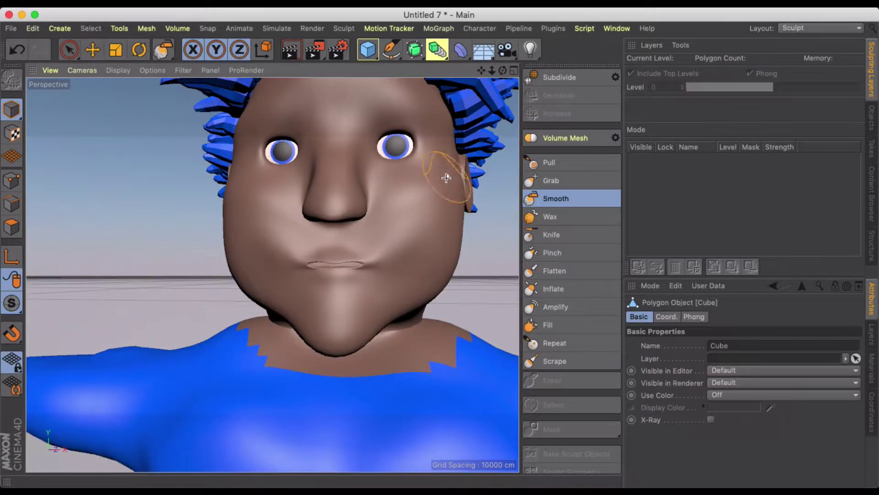
pyautogui.click(580, 183)
pyautogui.keyDown('alt'); pyautogui.moveTo(395, 200); pyautogui.dragTo(387, 224); pyautogui.keyUp('alt')
pyautogui.keyDown('alt'); pyautogui.moveTo(388, 224); pyautogui.dragTo(389, 251, button='middle'); pyautogui.keyUp('alt')
pyautogui.moveTo(389, 252)
pyautogui.keyDown('alt'); pyautogui.mouseDown()
pyautogui.moveTo(399, 208)
pyautogui.moveTo(389, 208)
pyautogui.mouseUp(); pyautogui.keyUp('alt')
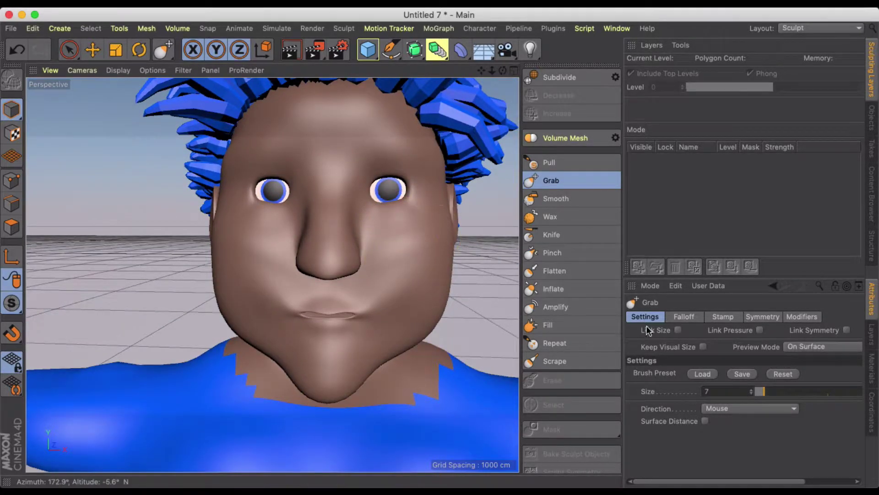
pyautogui.moveTo(767, 391); pyautogui.dragTo(775, 392)
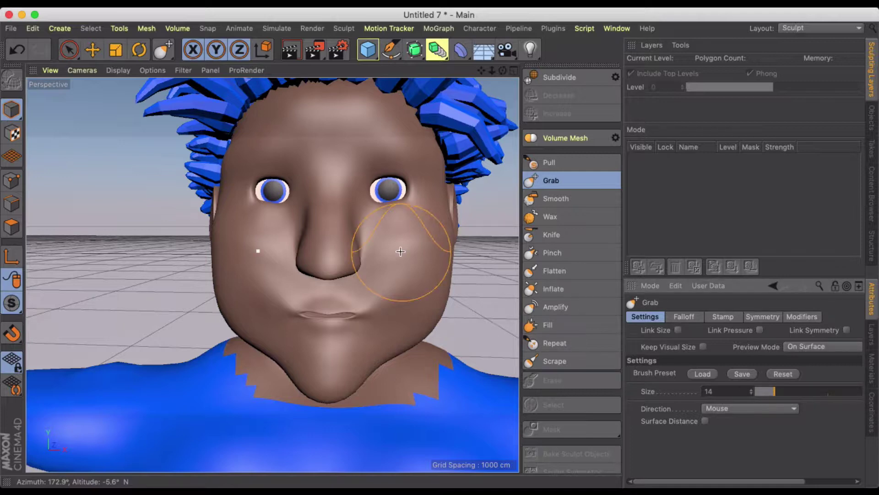
pyautogui.moveTo(402, 251); pyautogui.dragTo(401, 241)
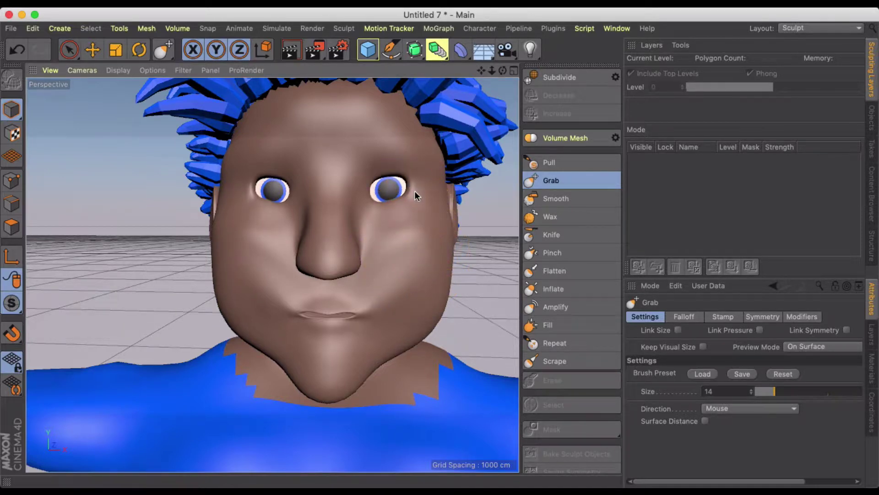
pyautogui.press('super+z')
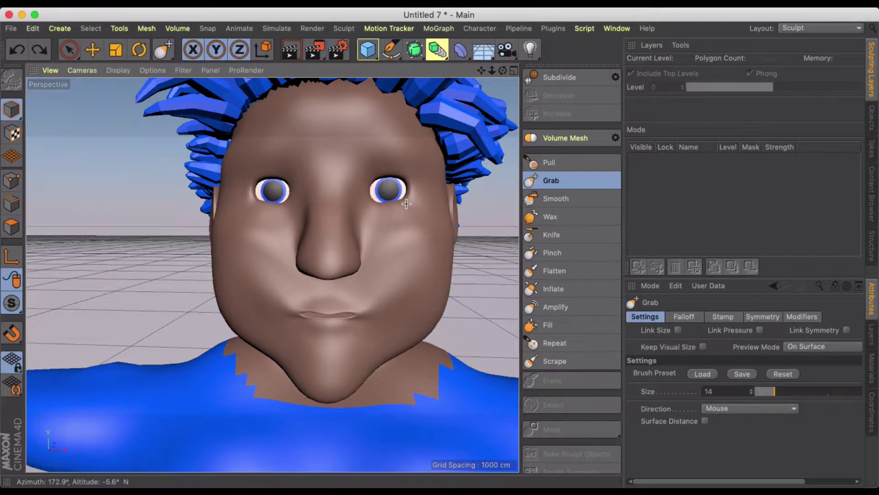
pyautogui.moveTo(375, 207); pyautogui.dragTo(373, 203)
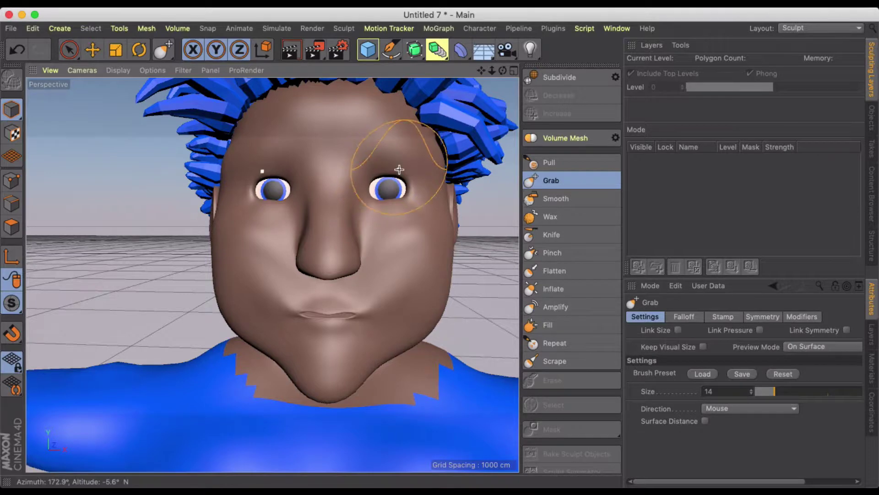
pyautogui.moveTo(399, 167); pyautogui.dragTo(399, 172)
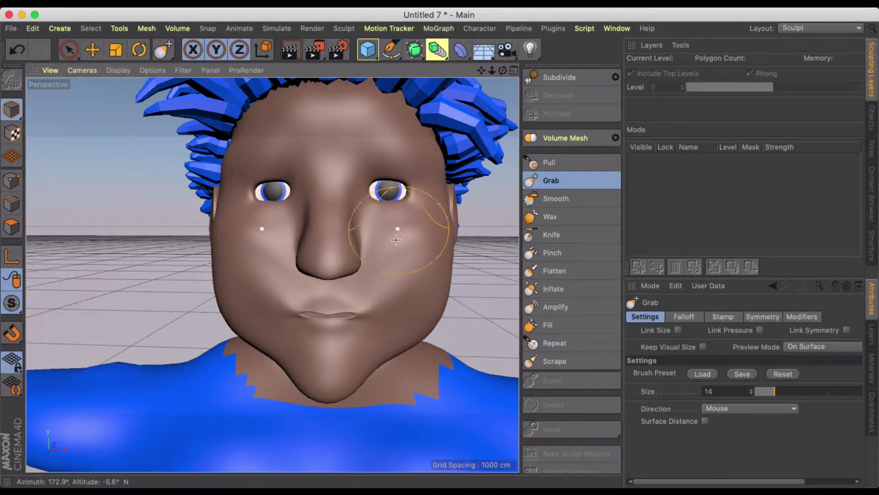
# Shape a wide smile with the Grab brush by pulling the mouth corners up and outward, adjusting the lips and lifting the cheeks
pyautogui.moveTo(360, 311)
pyautogui.mouseDown()
pyautogui.moveTo(416, 286)
pyautogui.moveTo(421, 263)
pyautogui.moveTo(378, 271)
pyautogui.mouseUp()
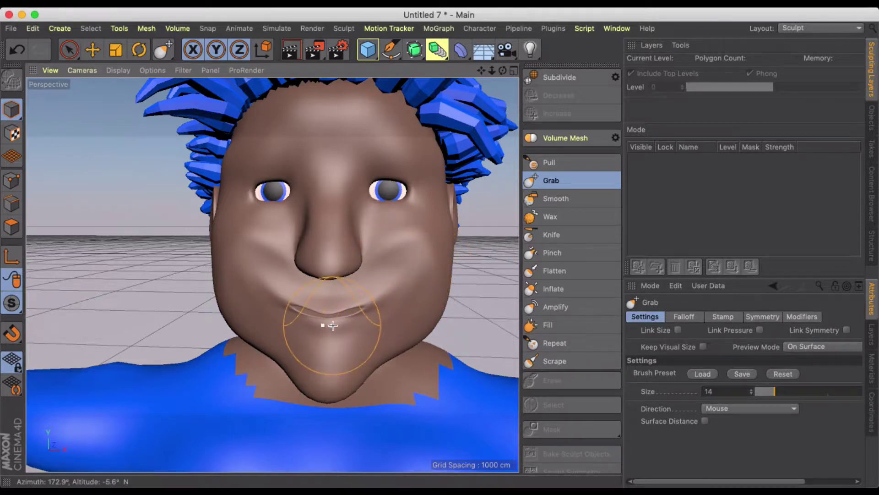
pyautogui.moveTo(344, 325); pyautogui.dragTo(344, 332)
pyautogui.moveTo(384, 301)
pyautogui.mouseDown()
pyautogui.moveTo(401, 288)
pyautogui.moveTo(408, 302)
pyautogui.mouseUp()
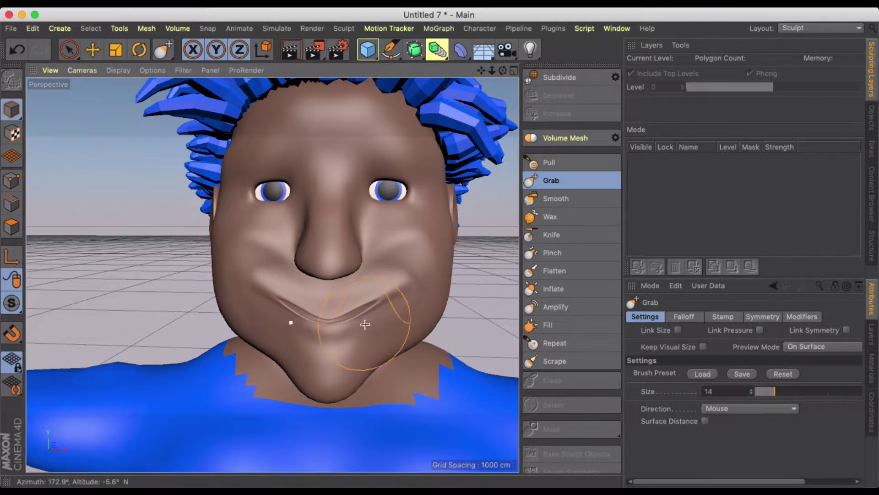
pyautogui.moveTo(365, 324); pyautogui.dragTo(337, 306)
pyautogui.moveTo(413, 265); pyautogui.dragTo(422, 253)
pyautogui.scroll(-3, 400, 263)
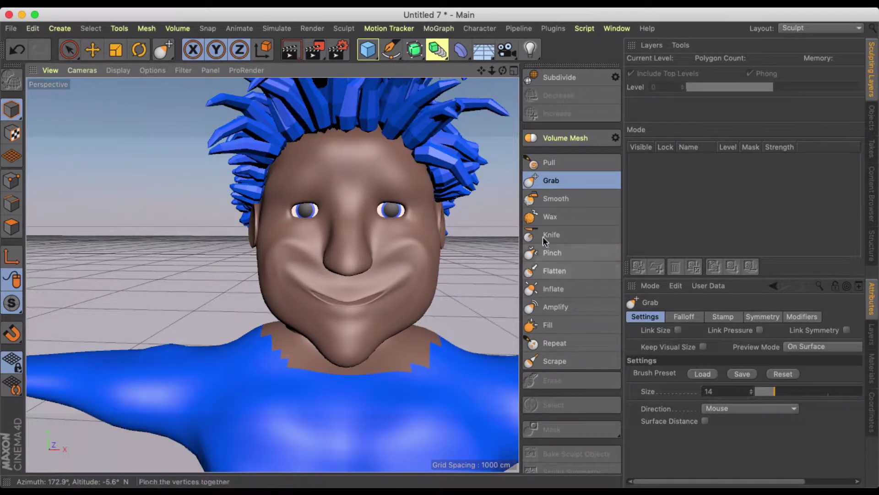
# Smooth the cheeks and smile creases with the Smooth brush, using X (YZ) symmetry
pyautogui.click(559, 199)
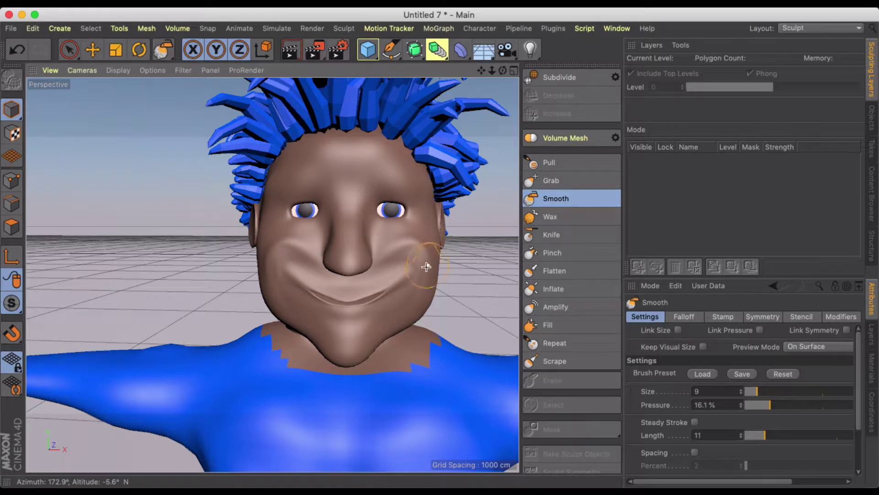
pyautogui.click(775, 318)
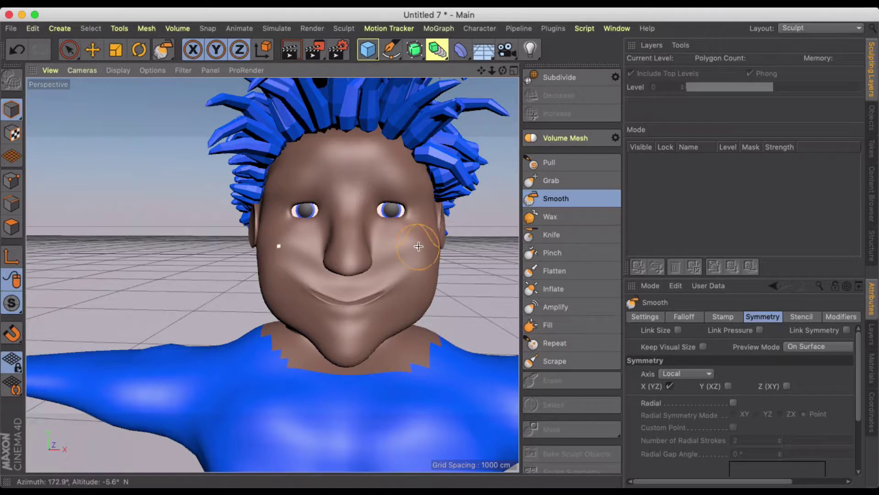
pyautogui.scroll(-3, 422, 245)
pyautogui.keyDown('alt'); pyautogui.moveTo(403, 266); pyautogui.dragTo(334, 263); pyautogui.keyUp('alt')
# Return to the Startup layout, test the smile slider of the Pose Morph tag at different strengths, and set it to 0%
pyautogui.click(819, 28)
pyautogui.click(798, 146)
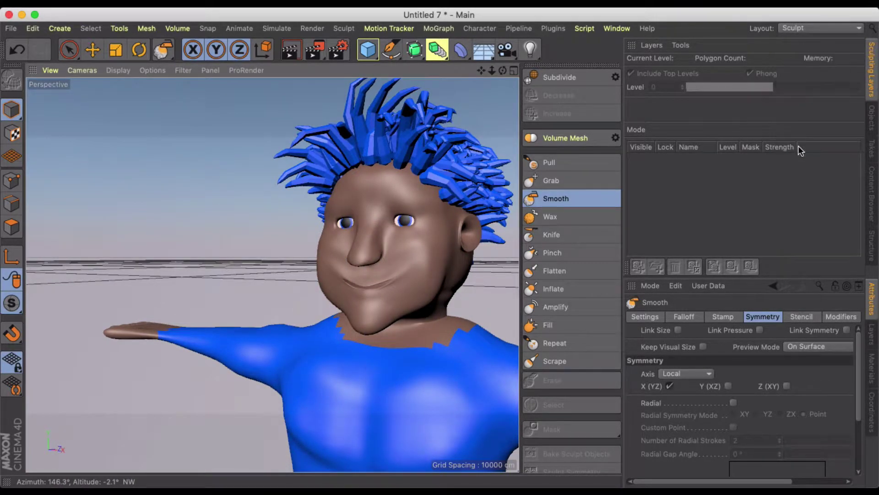
pyautogui.click(726, 164)
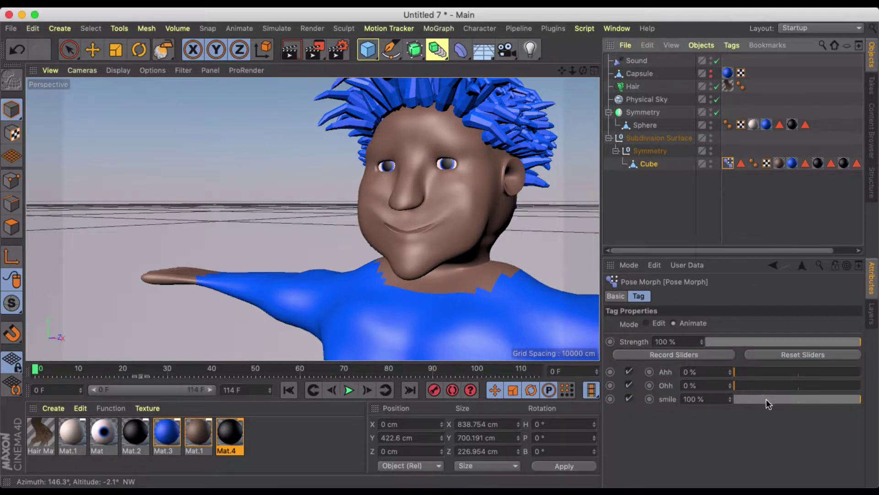
pyautogui.moveTo(767, 399); pyautogui.dragTo(840, 380)
pyautogui.scroll(3, 406, 184)
pyautogui.keyDown('alt'); pyautogui.moveTo(421, 194); pyautogui.dragTo(451, 209); pyautogui.keyUp('alt')
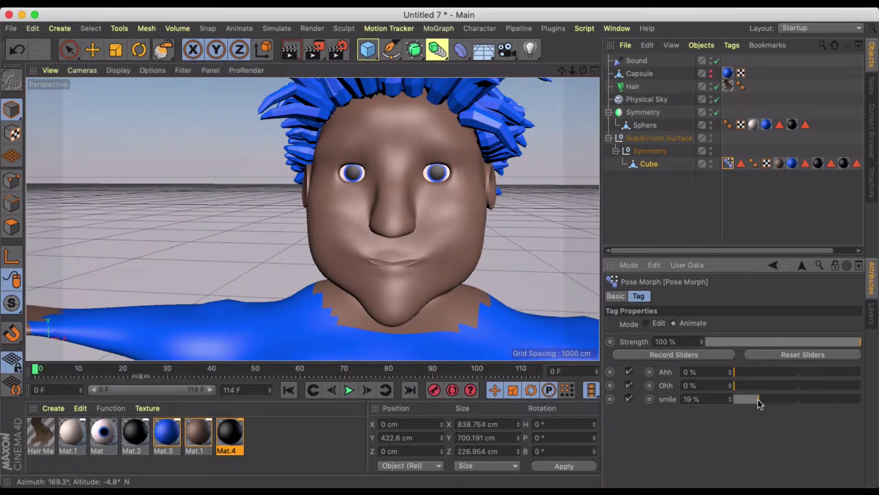
pyautogui.moveTo(760, 403); pyautogui.dragTo(679, 429)
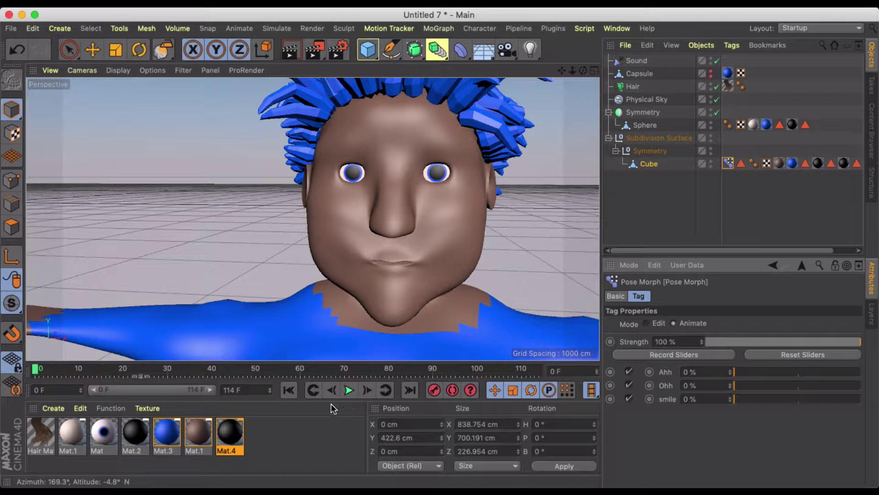
# Advance the timeline frame by frame to frame 4 and step back to frame 1 to check the sound
pyautogui.click(368, 391)
pyautogui.click(368, 391)
pyautogui.click(368, 391)
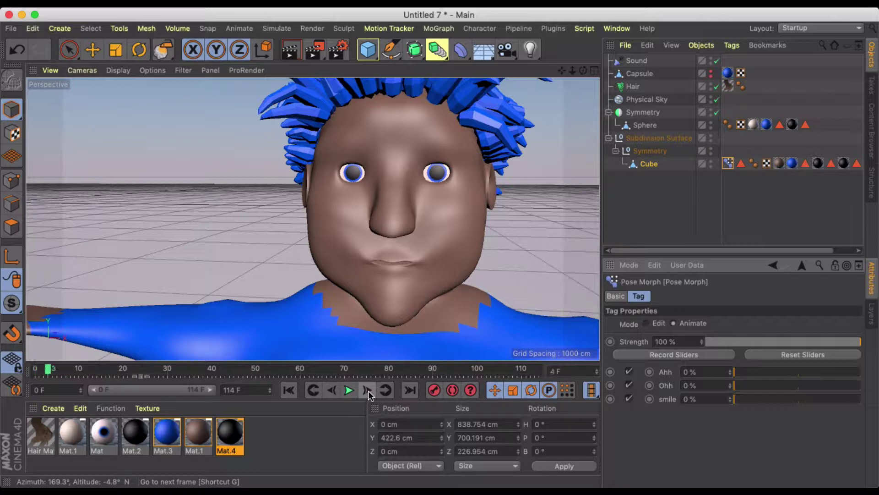
pyautogui.click(332, 390)
pyautogui.click(331, 390)
pyautogui.click(332, 390)
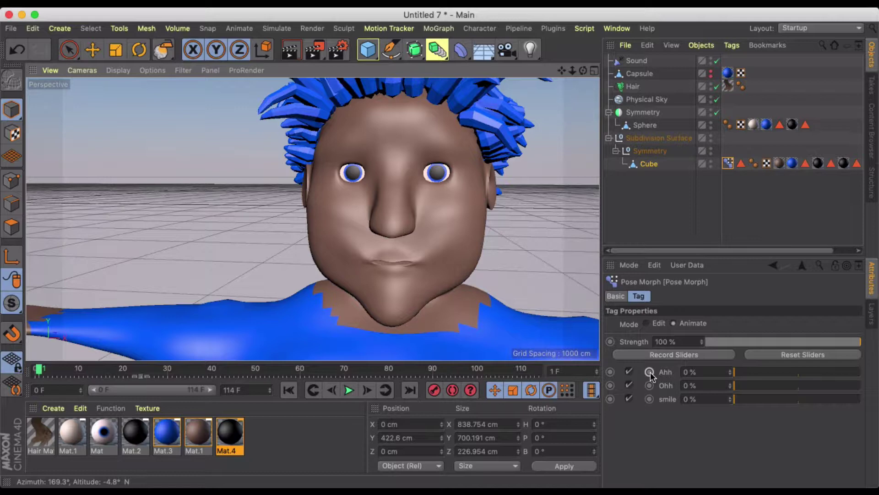
# Switch the Pose Morph tag to Edit mode and add a new pose named eee
pyautogui.click(647, 323)
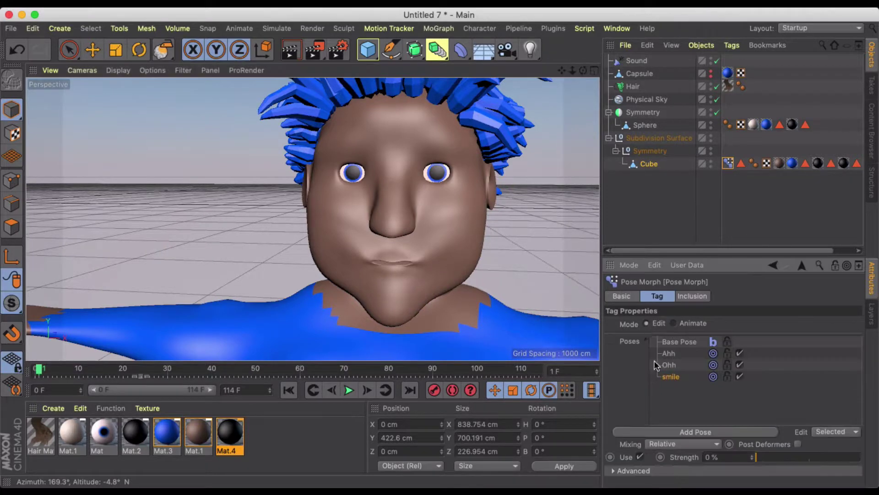
pyautogui.click(675, 431)
pyautogui.doubleClick(672, 389)
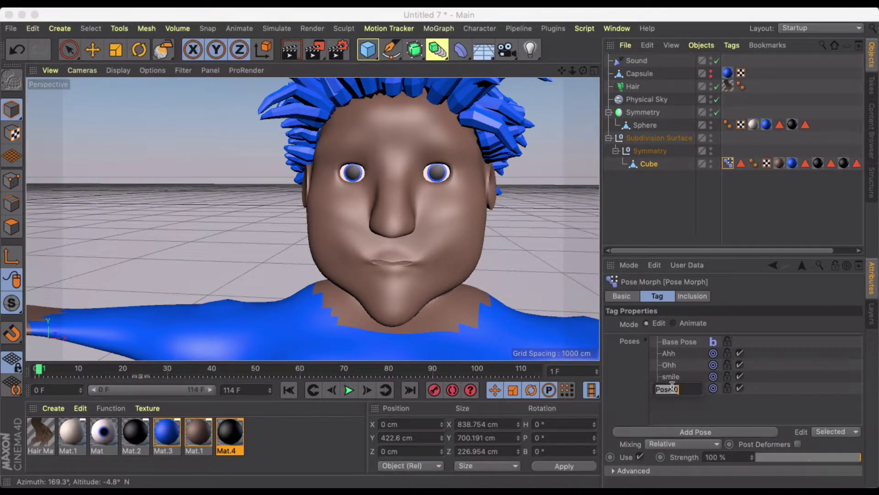
pyautogui.write('eee')
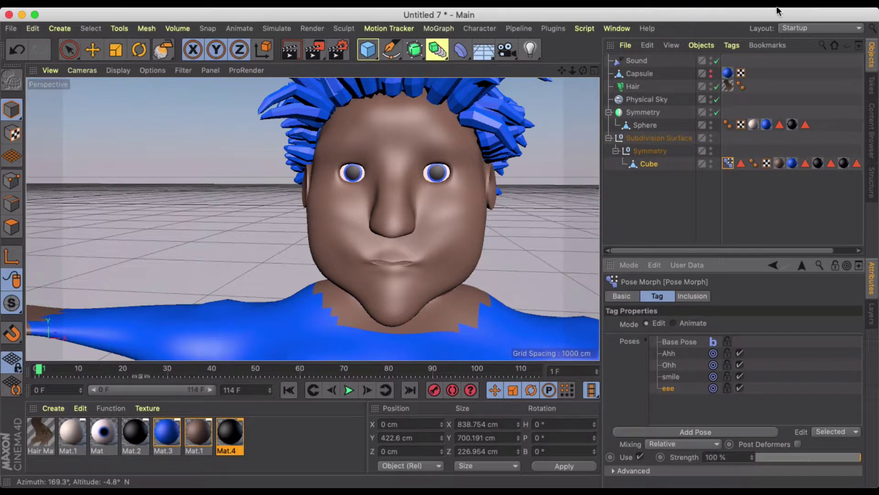
# In the Sculpt layout, widen the mouth for the eee pose by pulling its corners outward and adjusting the lips with the Grab brush
pyautogui.click(799, 28)
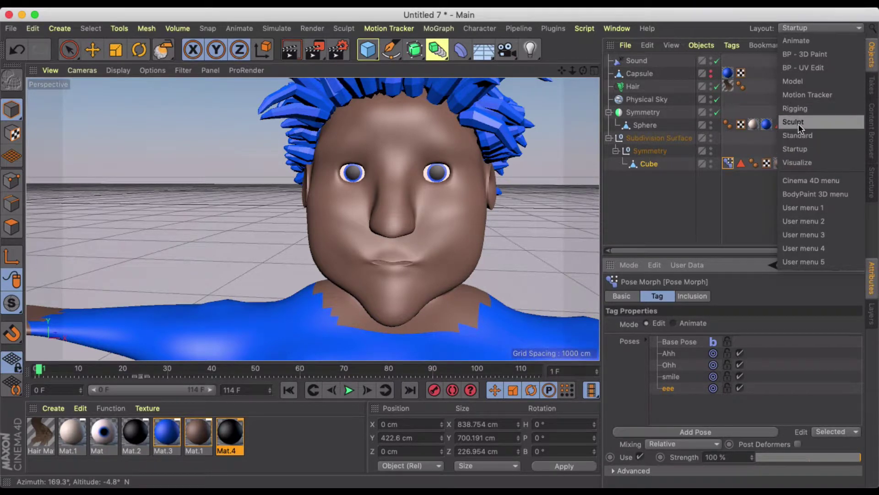
pyautogui.click(799, 122)
pyautogui.click(540, 180)
pyautogui.scroll(3, 402, 294)
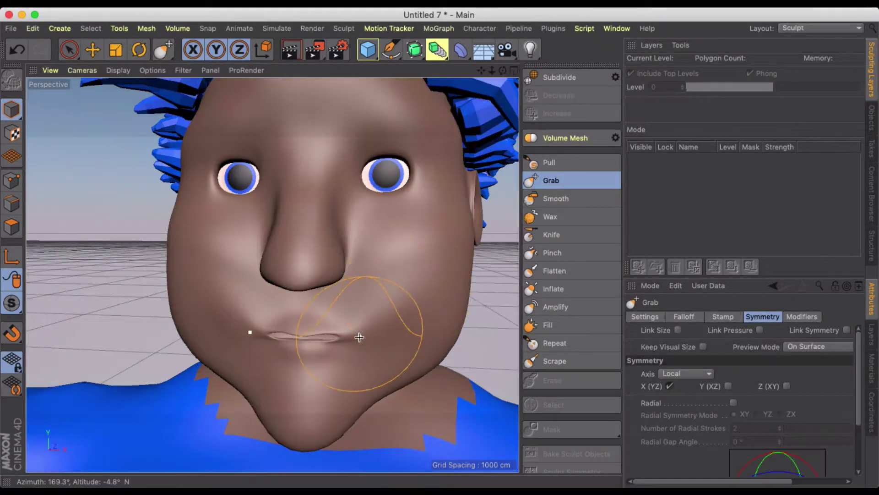
pyautogui.moveTo(362, 332)
pyautogui.mouseDown()
pyautogui.moveTo(382, 327)
pyautogui.moveTo(340, 318)
pyautogui.moveTo(318, 332)
pyautogui.moveTo(321, 346)
pyautogui.mouseUp()
pyautogui.moveTo(318, 316)
pyautogui.mouseDown()
pyautogui.moveTo(308, 320)
pyautogui.moveTo(312, 343)
pyautogui.mouseUp()
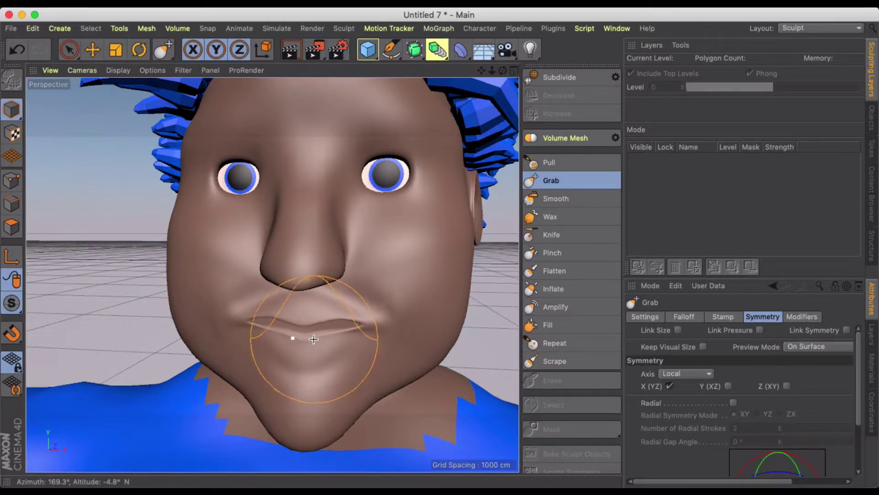
# Part the lips and raise the mouth corners with the Grab brush at size 10, and soften the surrounding folds with the Smooth brush
pyautogui.click(645, 316)
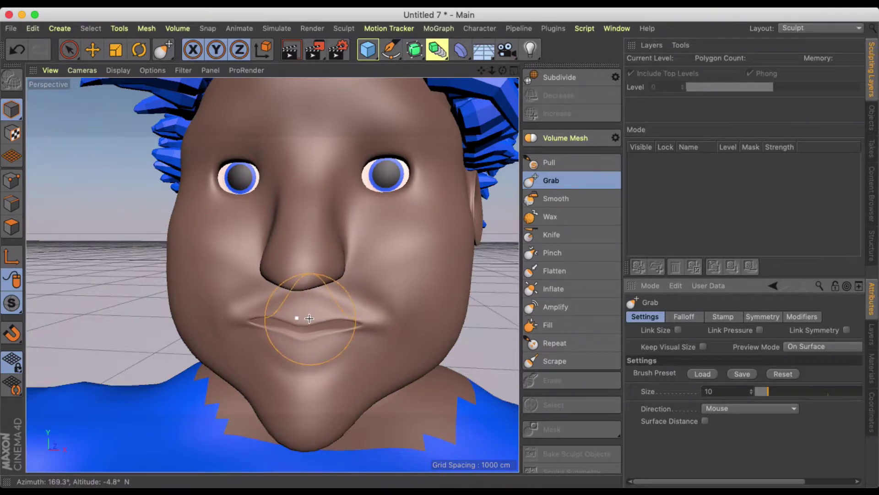
pyautogui.moveTo(308, 315); pyautogui.dragTo(313, 343)
pyautogui.moveTo(360, 317); pyautogui.dragTo(370, 298)
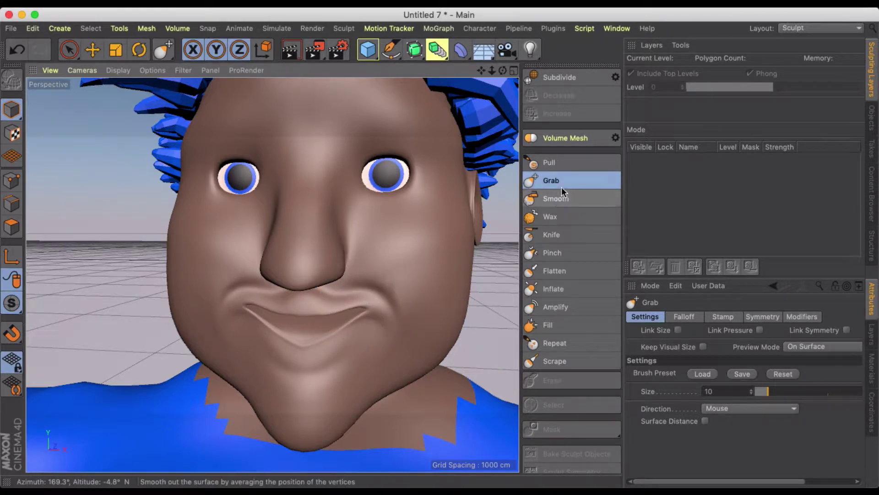
pyautogui.click(556, 198)
pyautogui.moveTo(376, 312); pyautogui.dragTo(372, 277)
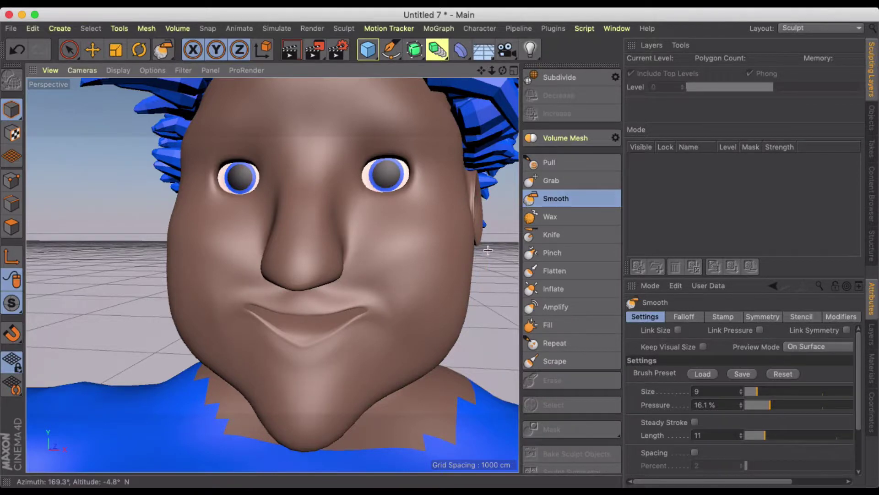
# Return to the Startup layout, switch the Pose Morph tag to Animate mode and bring the eee strength back to 0 %
pyautogui.click(785, 28)
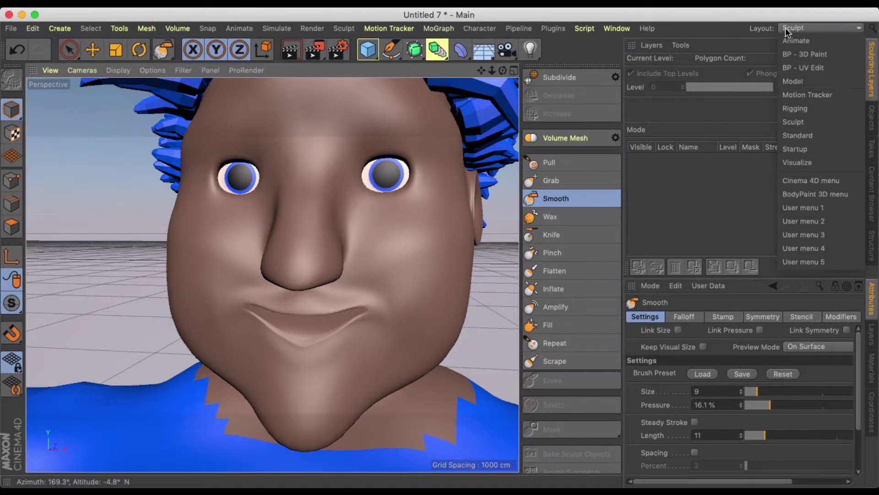
pyautogui.click(780, 147)
pyautogui.click(728, 163)
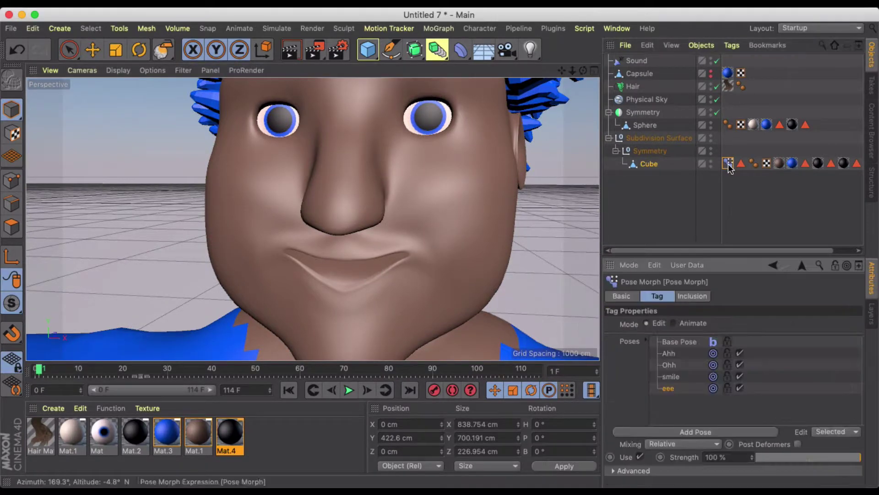
pyautogui.click(673, 323)
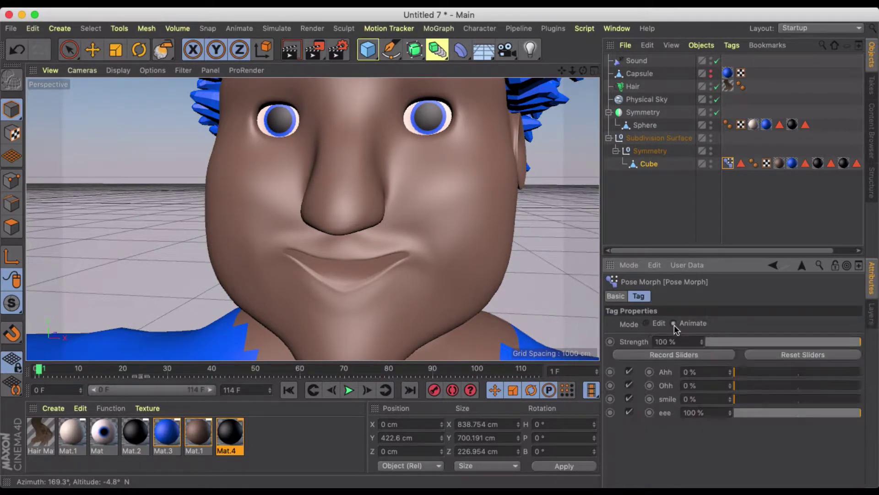
pyautogui.keyDown('alt'); pyautogui.moveTo(421, 238); pyautogui.dragTo(438, 231); pyautogui.keyUp('alt')
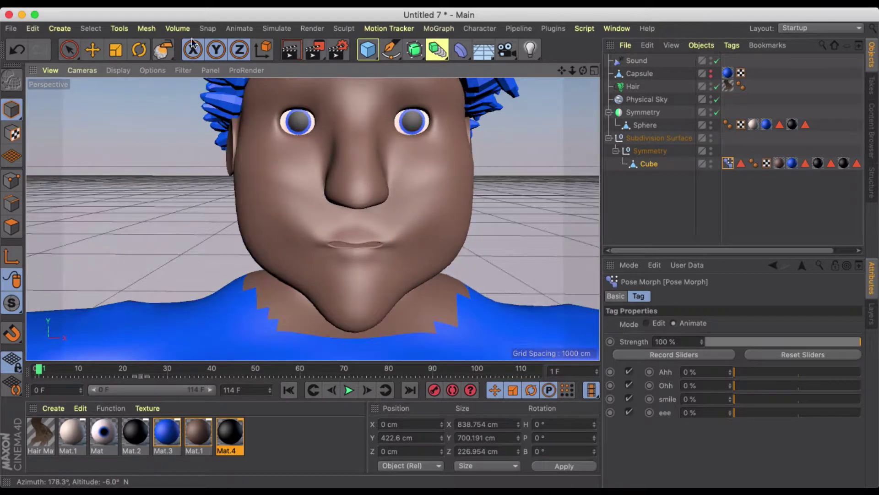
# Record a keyframe for the Ahh pose at 0 % on frame 1
pyautogui.click(93, 50)
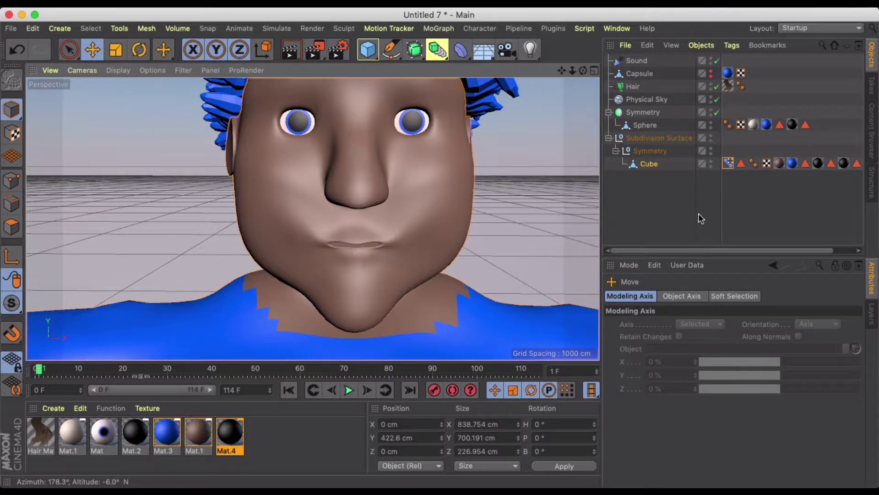
pyautogui.click(728, 163)
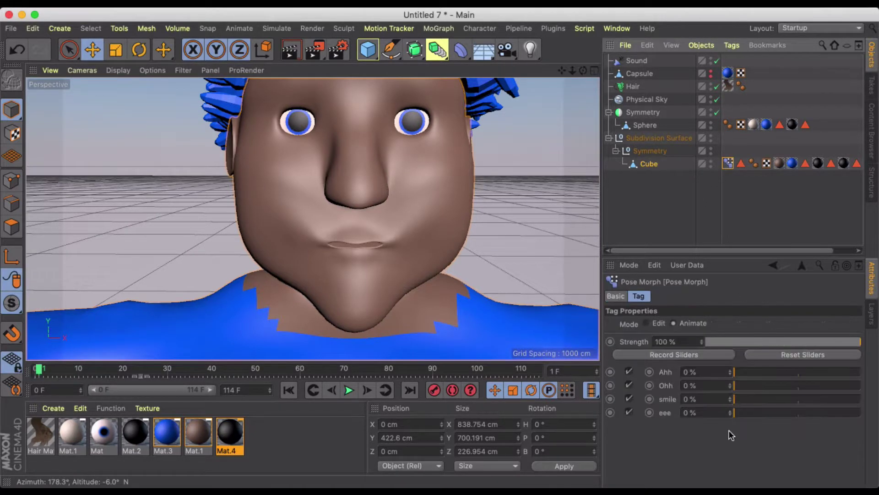
pyautogui.click(649, 372)
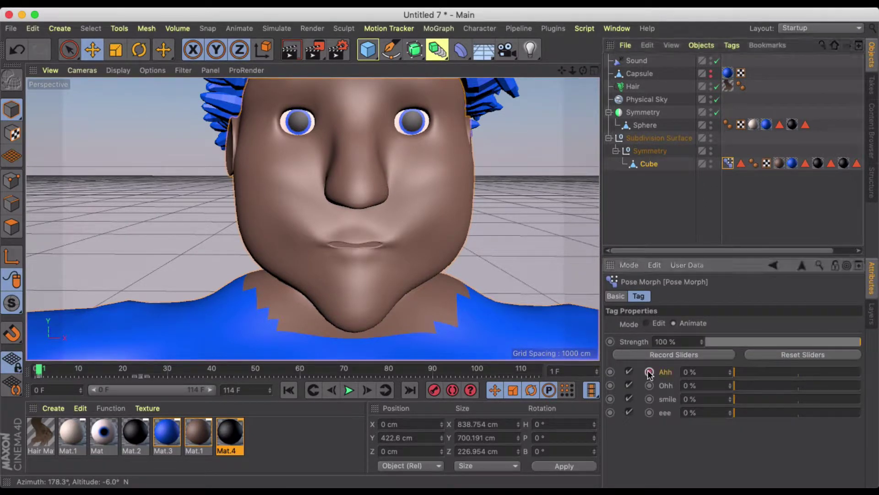
# Raise the Ahh pose to 73 % on frame 5 and record its keyframe
pyautogui.press('g')
pyautogui.press('g')
pyautogui.press('g')
pyautogui.press('g')
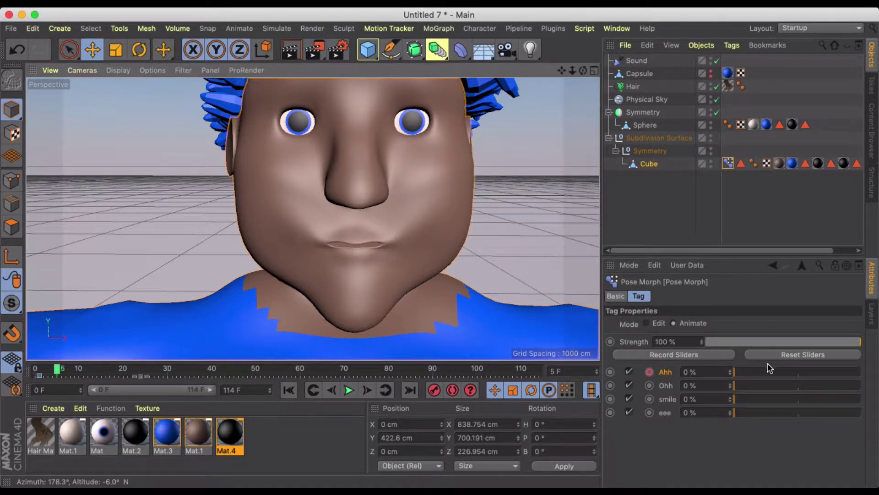
pyautogui.moveTo(756, 374); pyautogui.dragTo(830, 370)
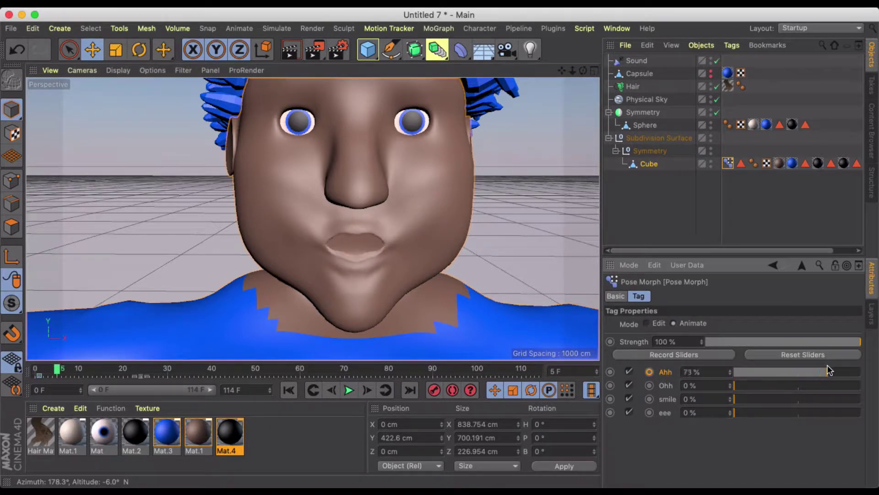
pyautogui.click(650, 372)
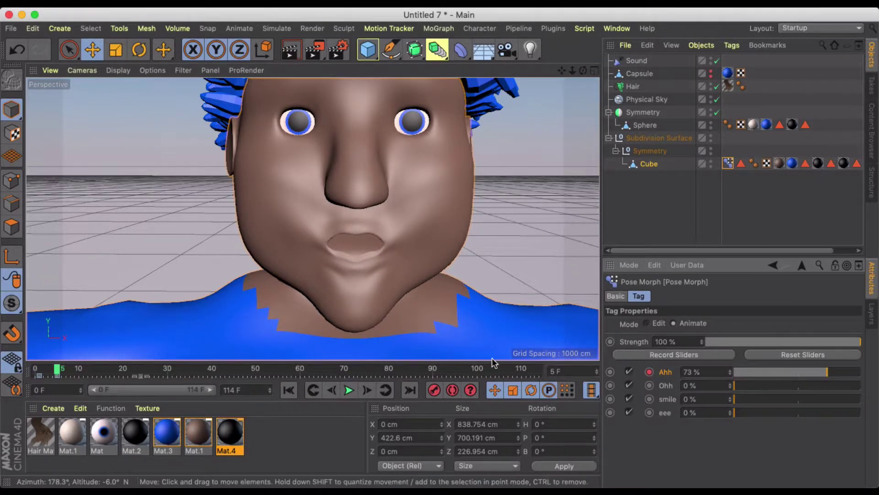
# Record a keyframe for the eee pose at 0 % on frame 5
pyautogui.press('g')
pyautogui.press('f')
pyautogui.press('f')
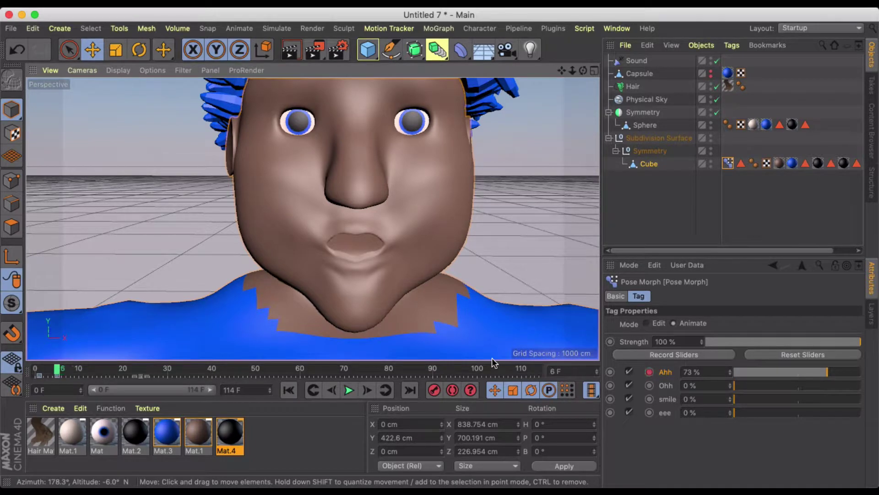
pyautogui.click(649, 412)
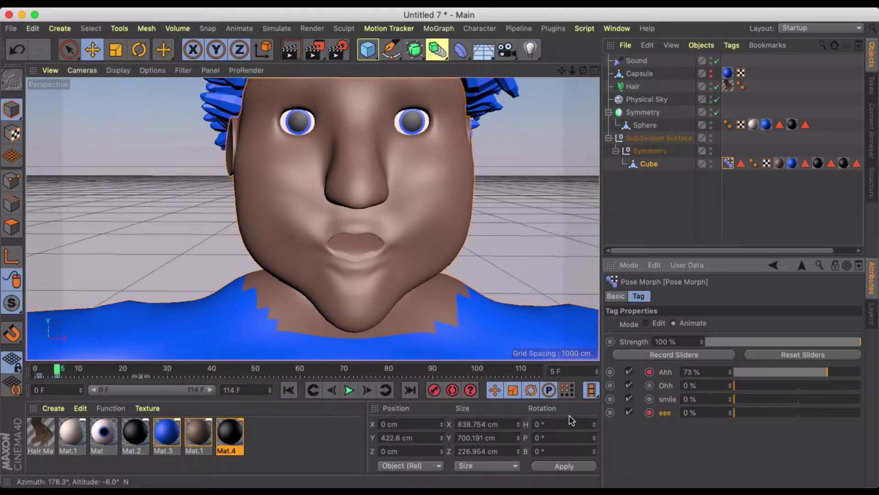
# On frame 11, set the Ahh pose to 17 % and the eee pose to 62 % and record both keyframes
pyautogui.press('g')
pyautogui.press('g')
pyautogui.press('g')
pyautogui.press('g')
pyautogui.press('g')
pyautogui.press('g')
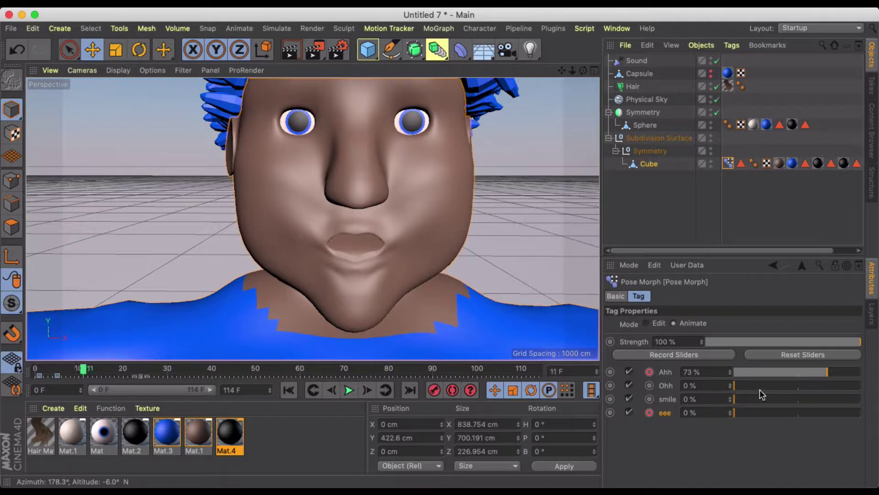
pyautogui.click(781, 372)
pyautogui.click(813, 412)
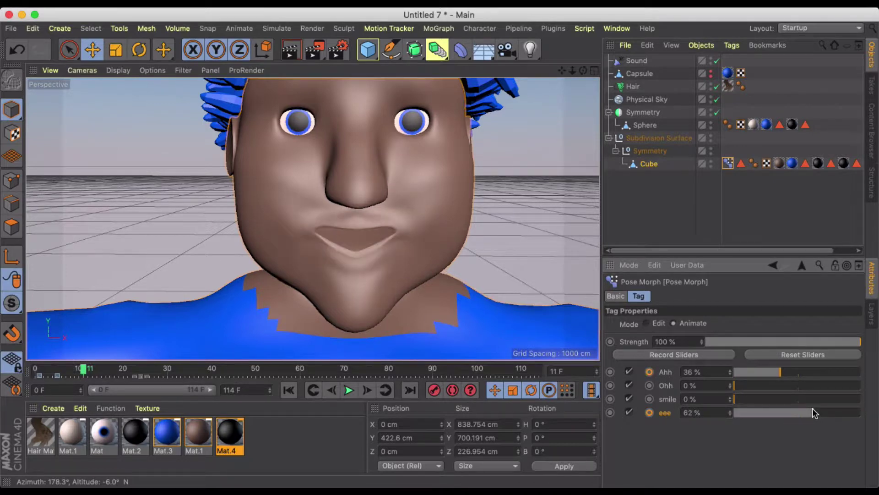
pyautogui.click(755, 371)
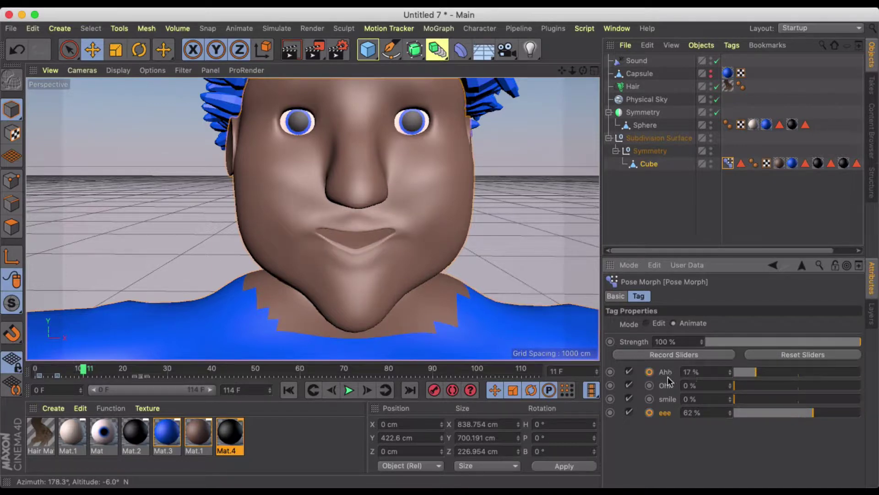
pyautogui.click(649, 372)
# On frame 16, close the mouth with Ahh at 0 % and eee at 1 %, and record both keyframes
pyautogui.press('g')
pyautogui.press('g')
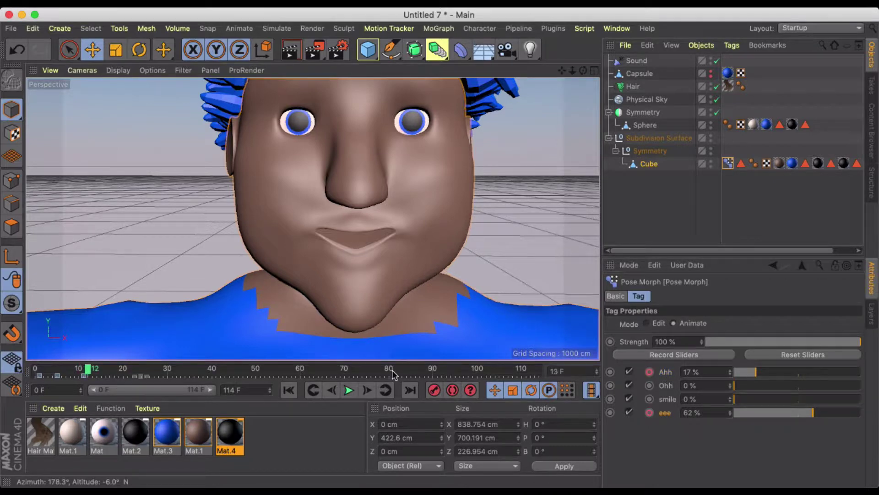
pyautogui.press('g')
pyautogui.moveTo(748, 413); pyautogui.dragTo(735, 415)
pyautogui.moveTo(745, 375); pyautogui.dragTo(732, 372)
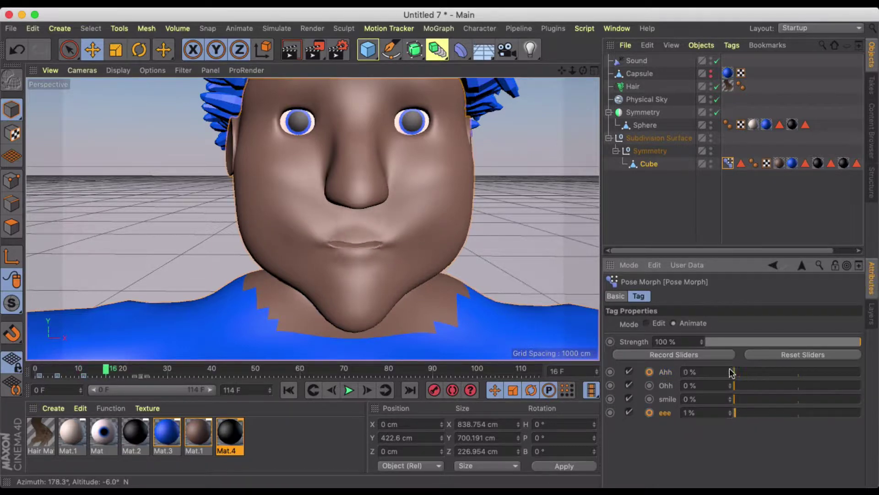
pyautogui.click(649, 372)
pyautogui.click(649, 412)
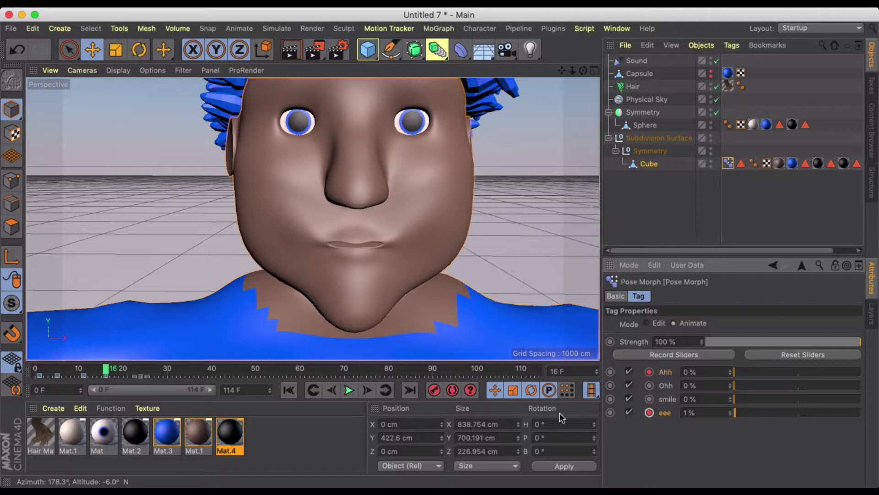
# Play the animation from the start to check the mouth against the sound
pyautogui.click(288, 390)
pyautogui.click(349, 390)
pyautogui.click(349, 389)
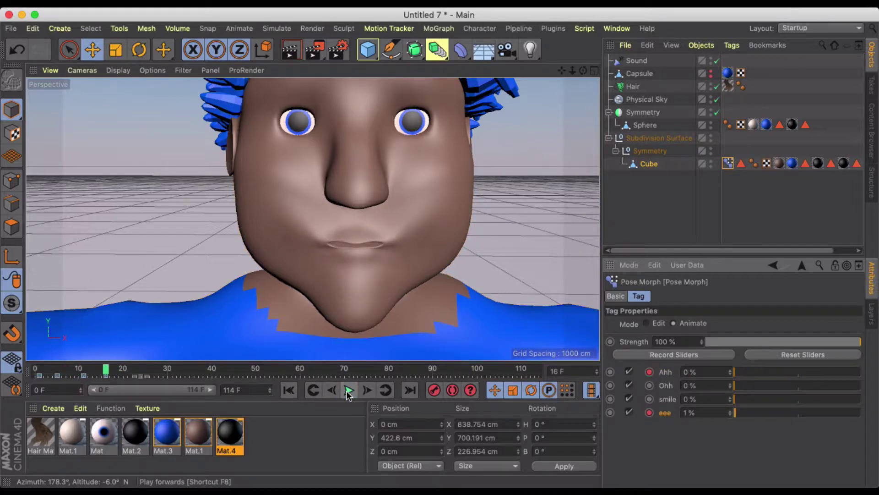
# Lower the eee pose to 39 % on frame 11 and update its keyframe
pyautogui.moveTo(110, 370); pyautogui.dragTo(84, 373)
pyautogui.click(84, 376)
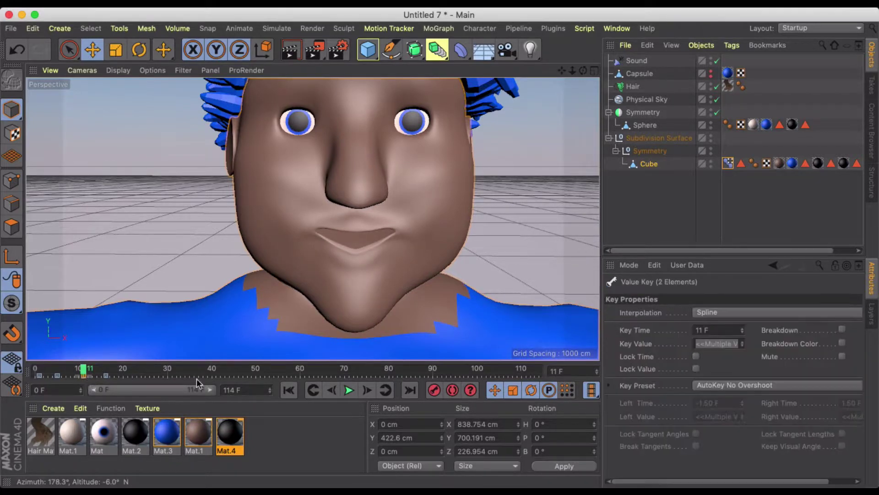
pyautogui.click(730, 165)
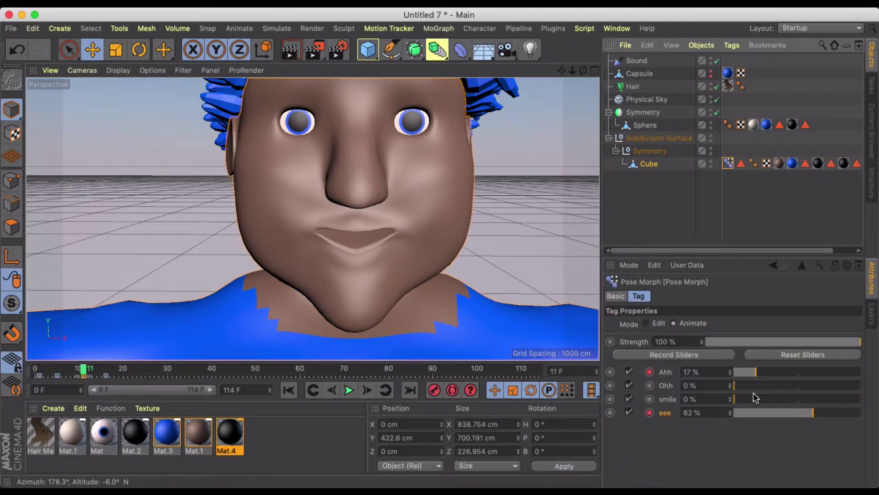
pyautogui.click(784, 413)
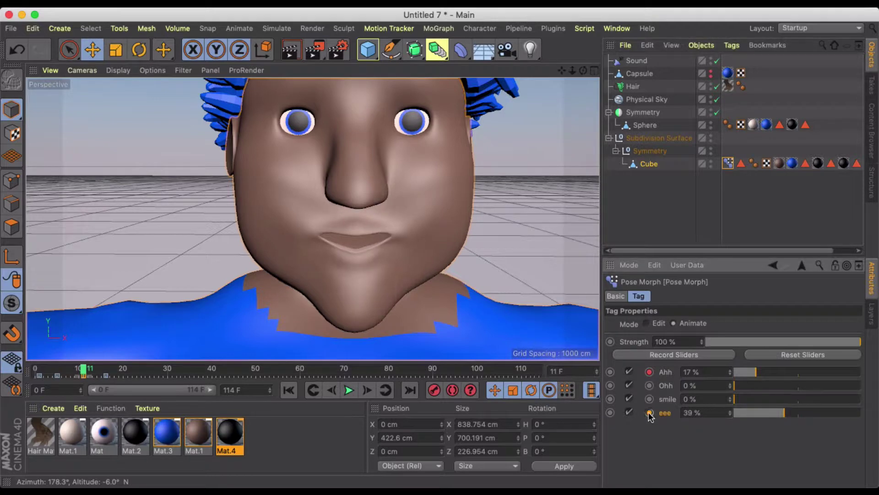
# Replay the animation from frame 0 to check the softened eee mouth shape
pyautogui.click(288, 390)
pyautogui.click(349, 390)
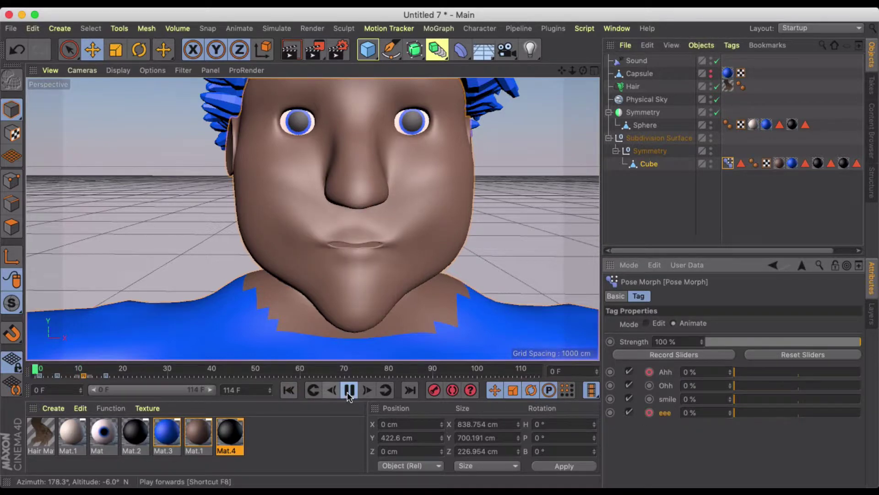
pyautogui.click(350, 397)
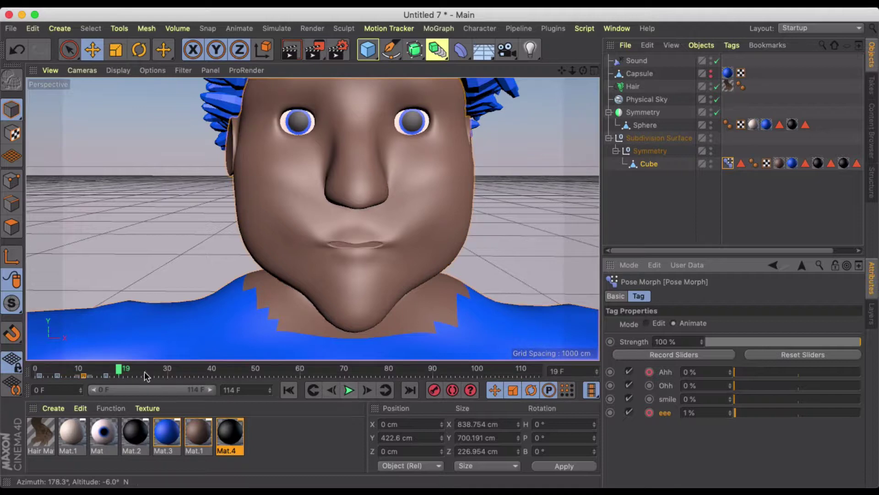
# Move the frame 11 keys to frame 10 and the frame 16 keys to frame 14, and play the result from the start
pyautogui.moveTo(121, 370); pyautogui.dragTo(78, 373)
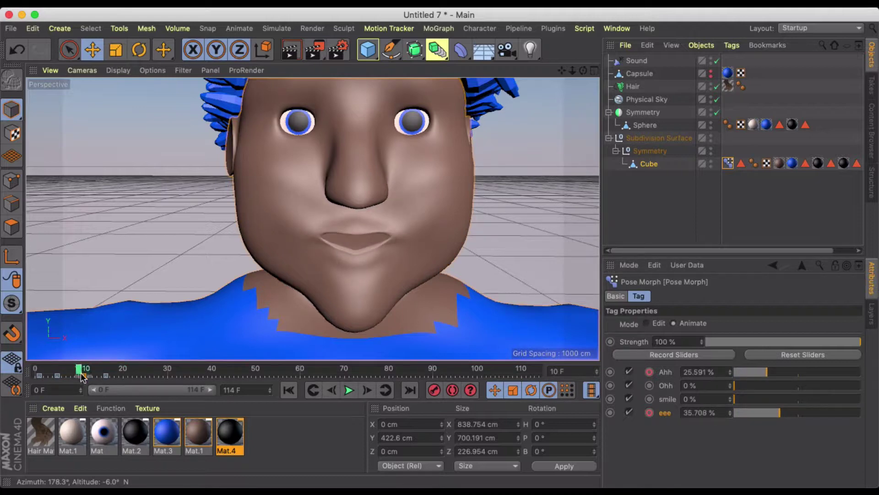
pyautogui.click(79, 375)
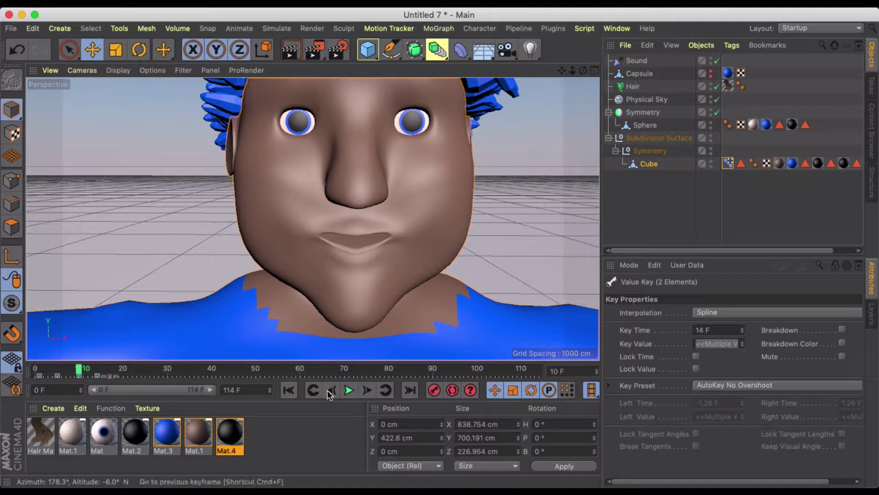
pyautogui.click(289, 390)
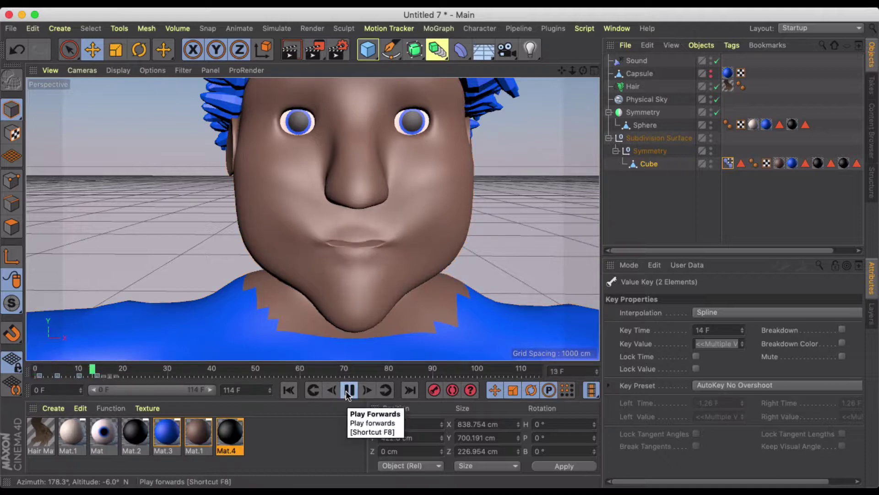
pyautogui.click(349, 390)
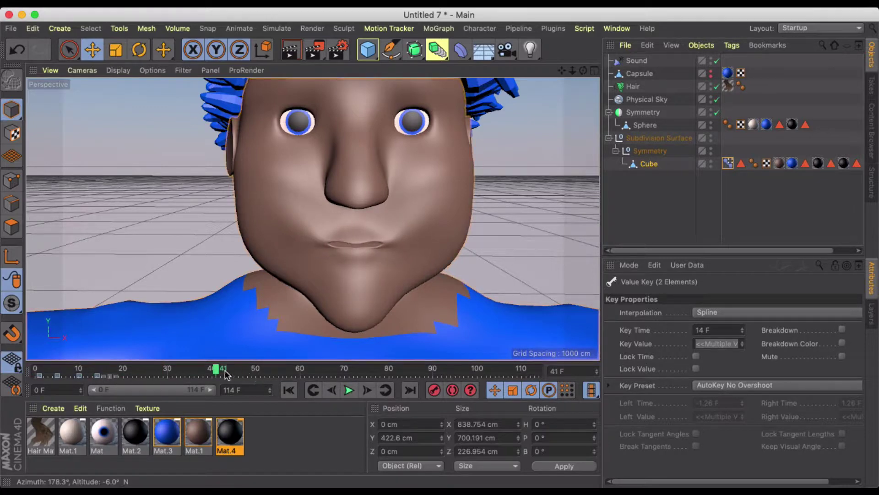
# Replay the lip-sync from frame 0, first in close-up and again from a wider, angled view of the upper body
pyautogui.moveTo(217, 372); pyautogui.dragTo(34, 368)
pyautogui.click(349, 394)
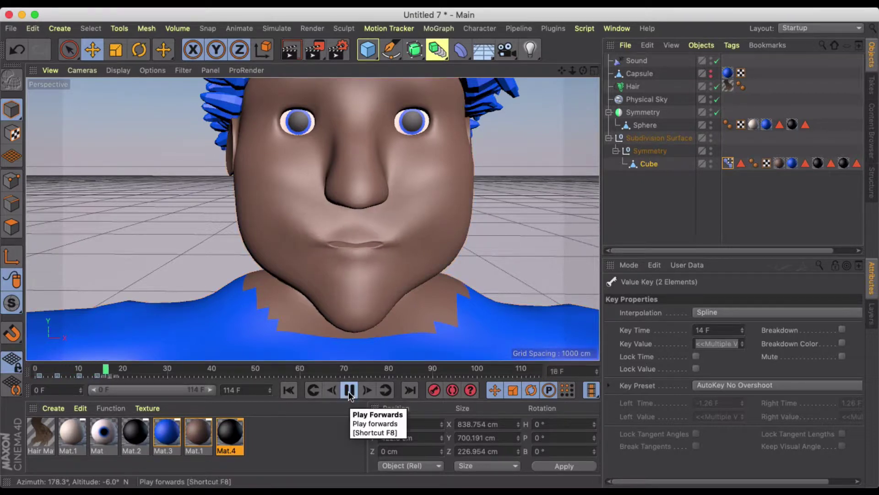
pyautogui.click(350, 394)
pyautogui.moveTo(129, 371); pyautogui.dragTo(26, 373)
pyautogui.scroll(-10, 383, 212)
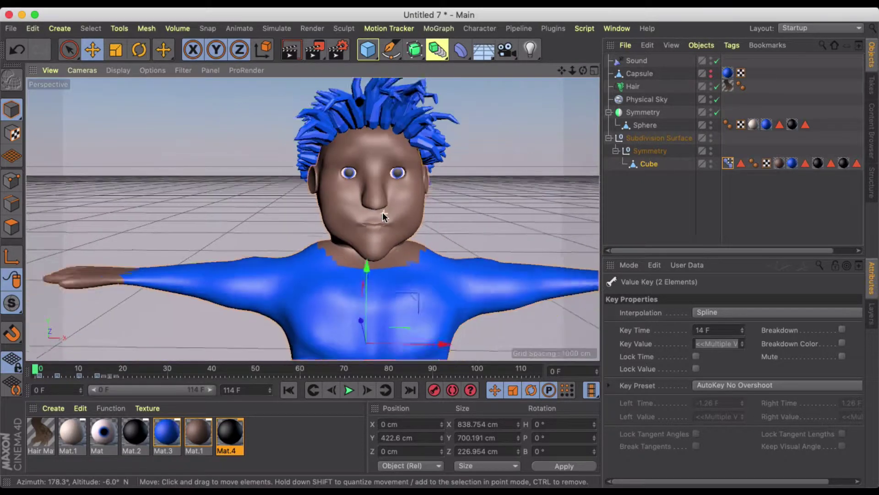
pyautogui.keyDown('alt'); pyautogui.moveTo(367, 213); pyautogui.dragTo(338, 217); pyautogui.keyUp('alt')
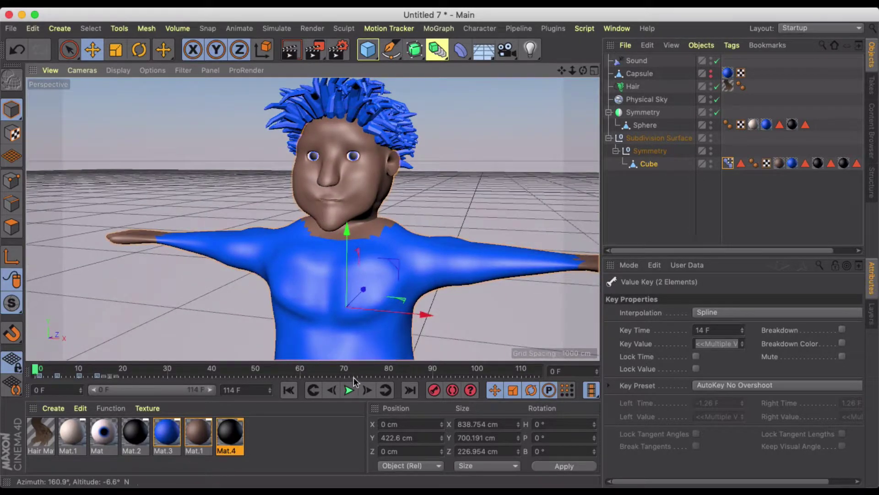
pyautogui.click(349, 393)
pyautogui.click(349, 393)
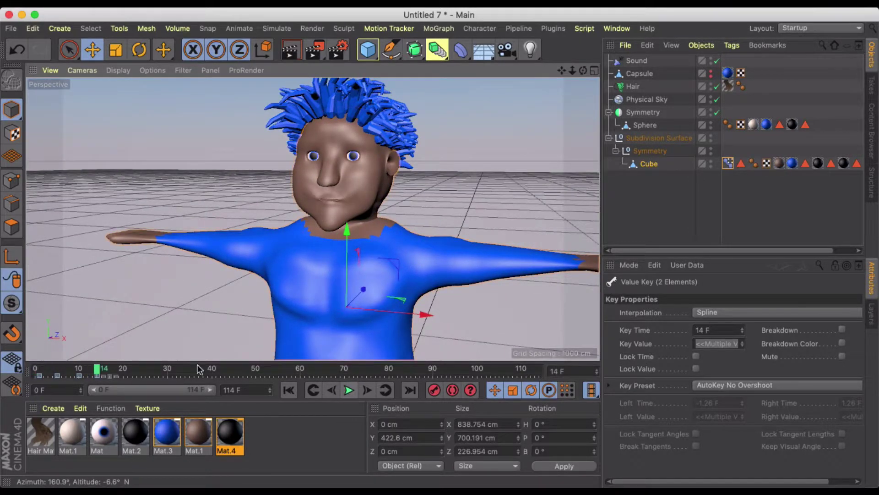
# Shift the keys at frames 5, 10 and 14 to frames 3, 8 and 12, and play the animation from the start
pyautogui.moveTo(97, 370); pyautogui.dragTo(51, 370)
pyautogui.click(57, 376)
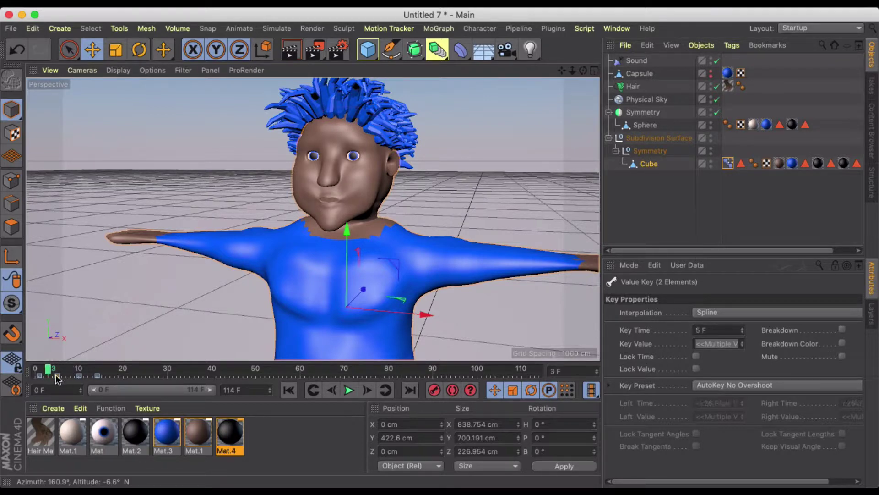
pyautogui.moveTo(114, 375); pyautogui.dragTo(64, 375)
pyautogui.moveTo(132, 375); pyautogui.dragTo(49, 376)
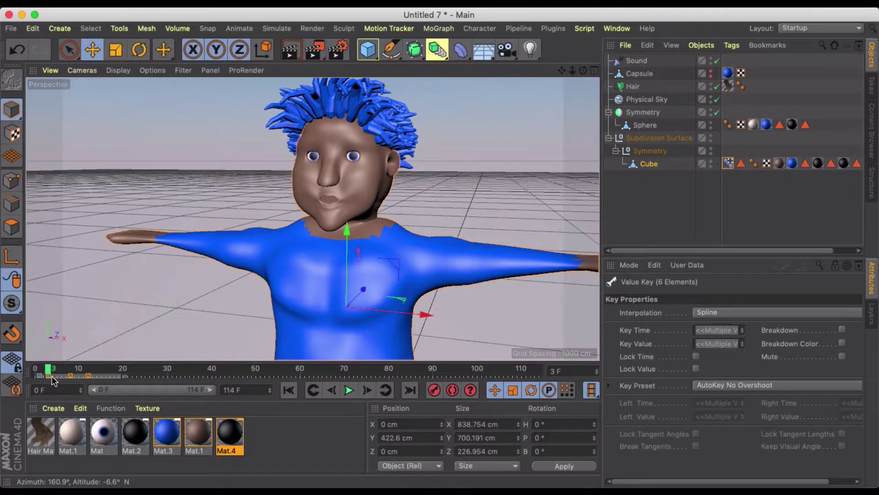
pyautogui.click(289, 390)
pyautogui.click(349, 391)
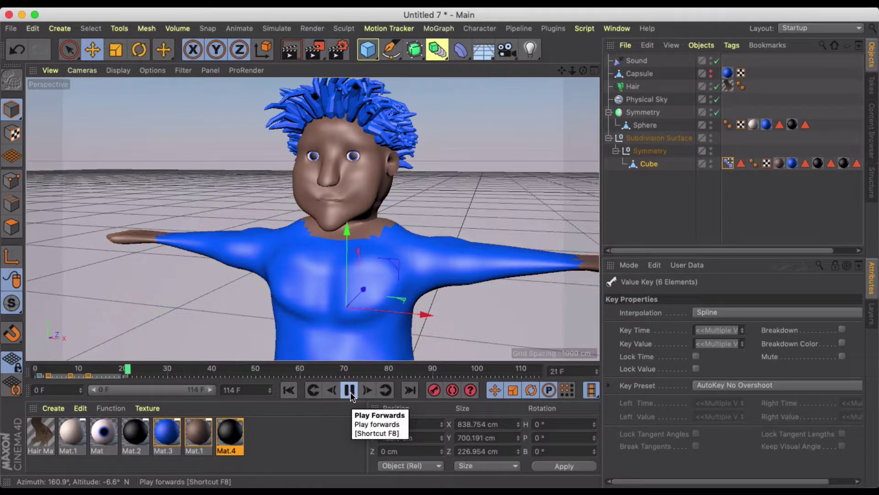
# Replay the lip-sync animation from frame 0 to check the shifted keys
pyautogui.click(352, 396)
pyautogui.click(289, 390)
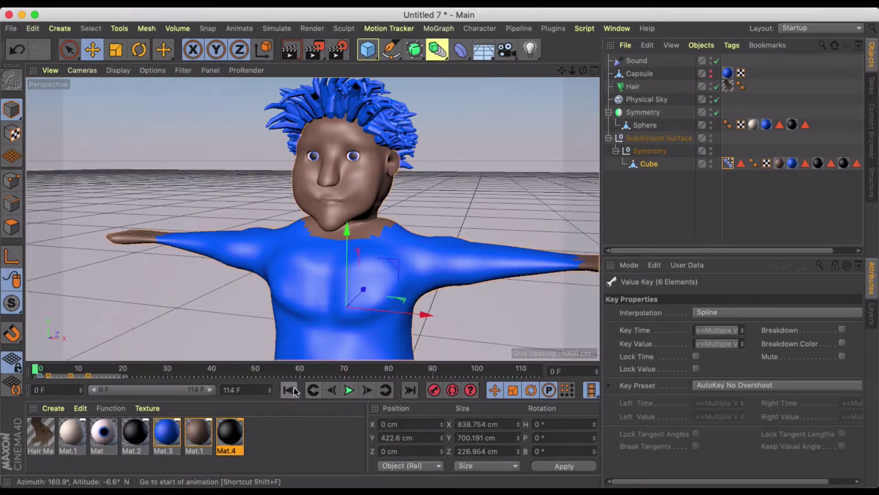
pyautogui.click(347, 390)
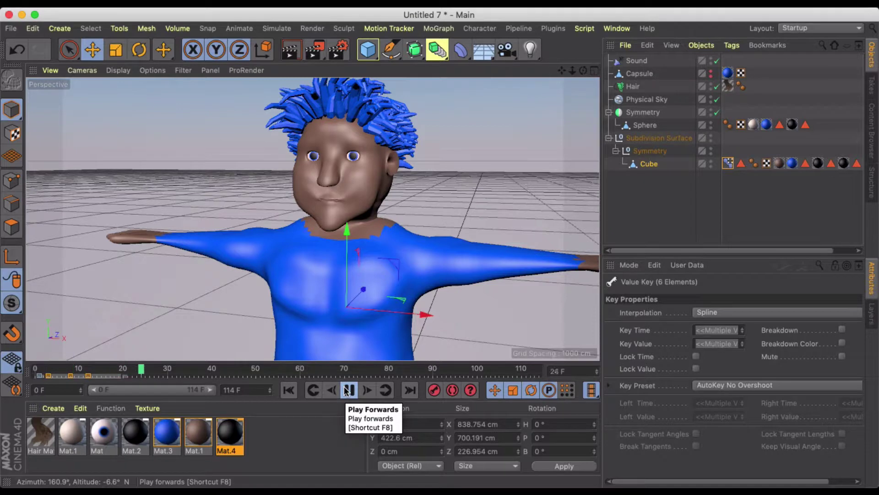
pyautogui.click(348, 390)
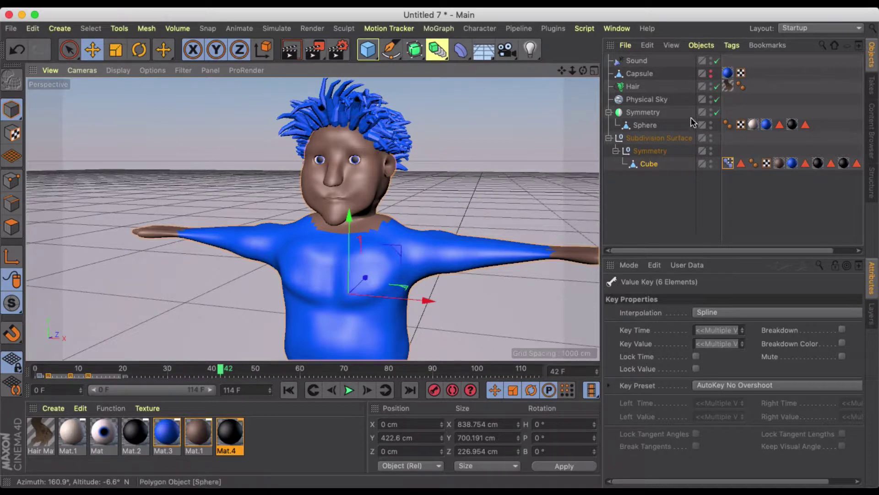
# Move the hidden Capsule object into the Subdivision Surface group
pyautogui.click(636, 87)
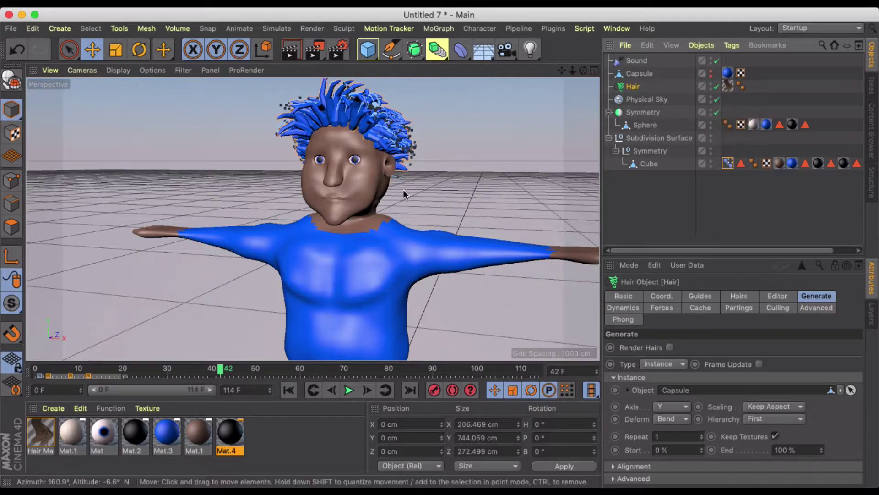
pyautogui.scroll(-2, 401, 194)
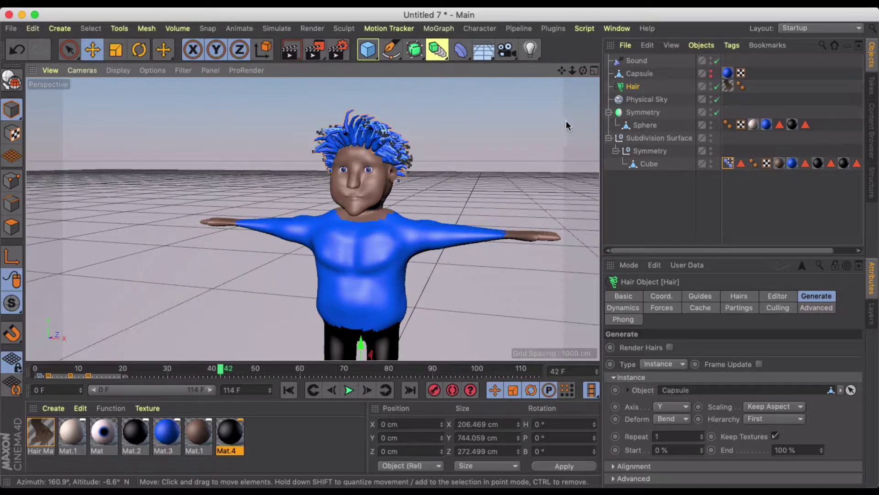
pyautogui.click(641, 77)
pyautogui.moveTo(643, 78); pyautogui.dragTo(642, 136)
pyautogui.click(609, 125)
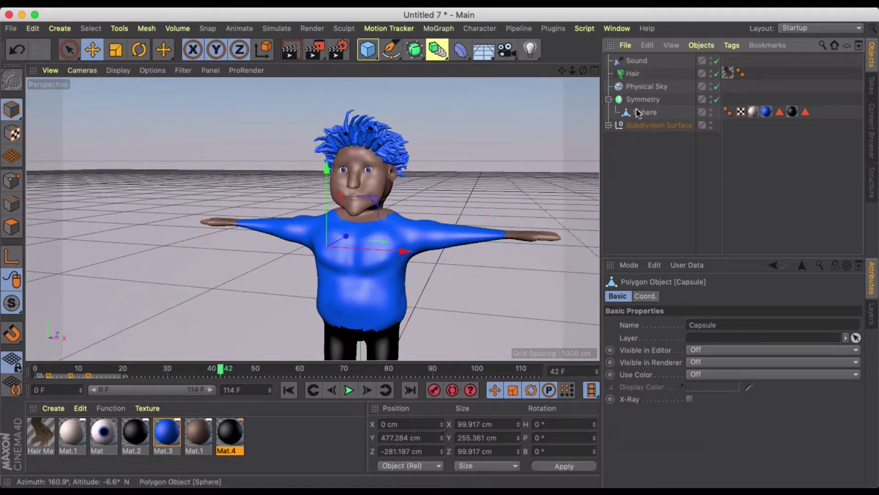
# Make the Symmetry object holding the eye sphere editable and move it into the Subdivision Surface group
pyautogui.click(642, 102)
pyautogui.click(717, 99)
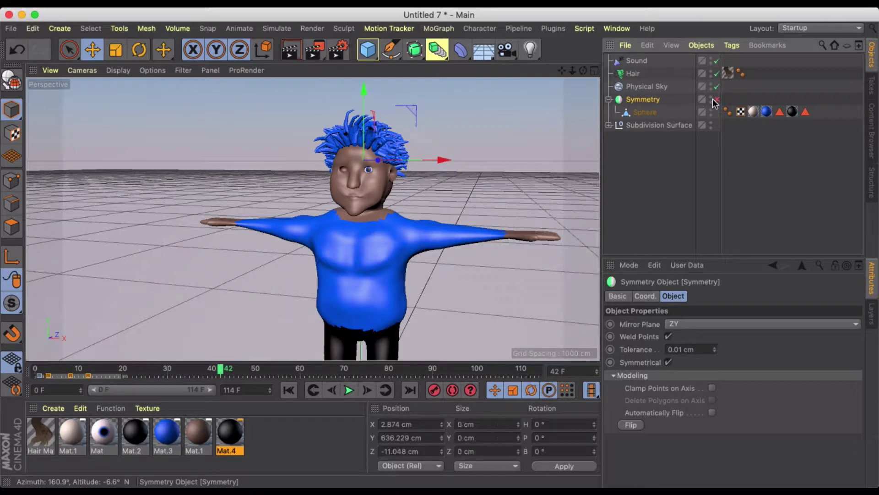
pyautogui.click(716, 100)
pyautogui.click(12, 80)
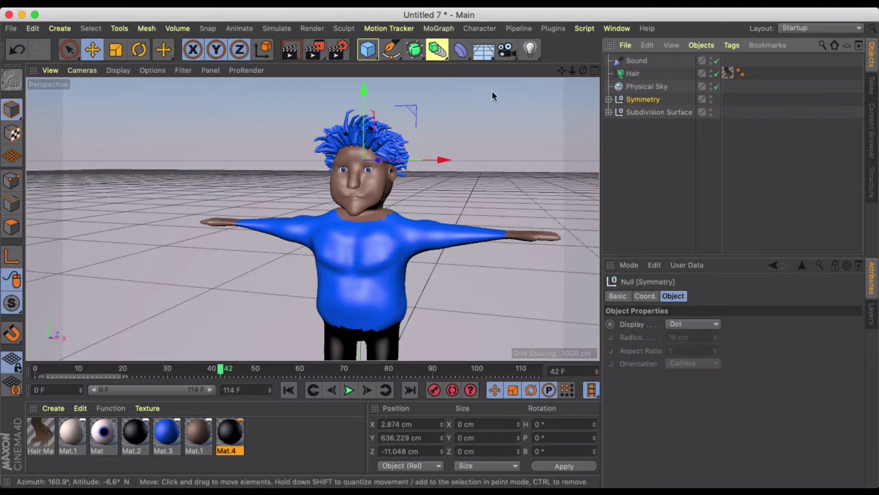
pyautogui.moveTo(636, 103); pyautogui.dragTo(644, 114)
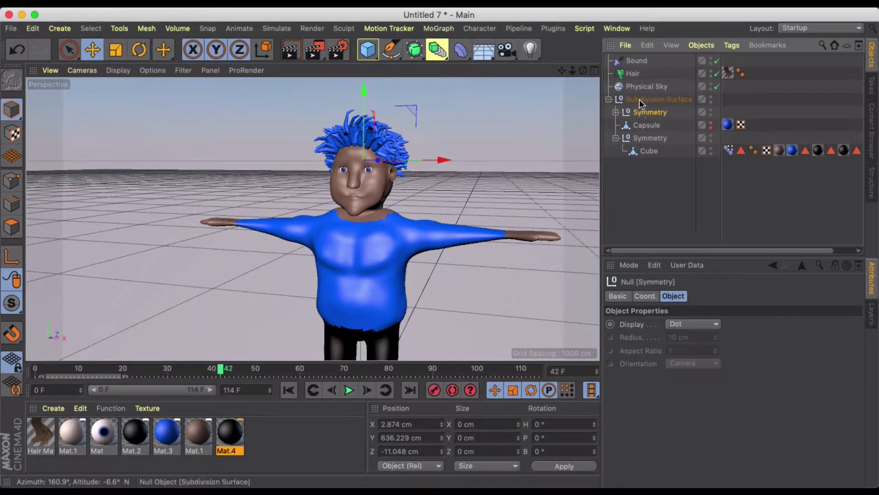
pyautogui.click(616, 113)
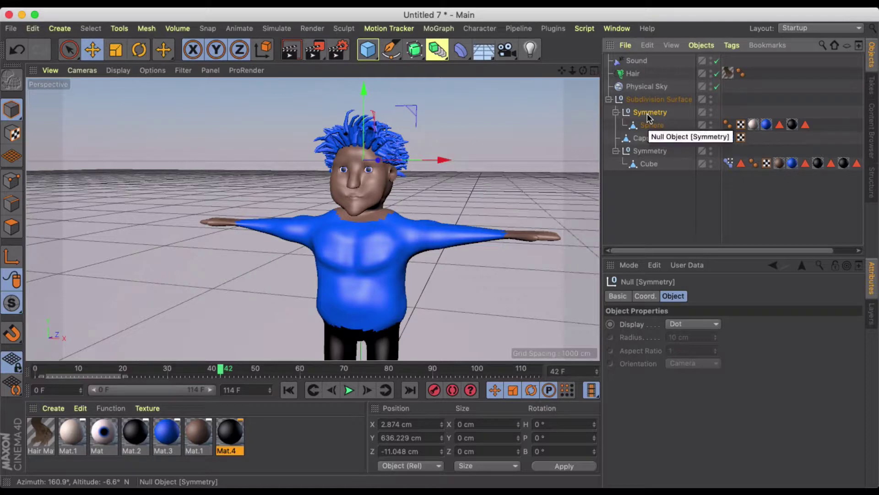
# Select the eyes' Symmetry null with all its children and merge them with Connect Objects + Delete
pyautogui.rightClick(647, 113)
pyautogui.click(644, 113)
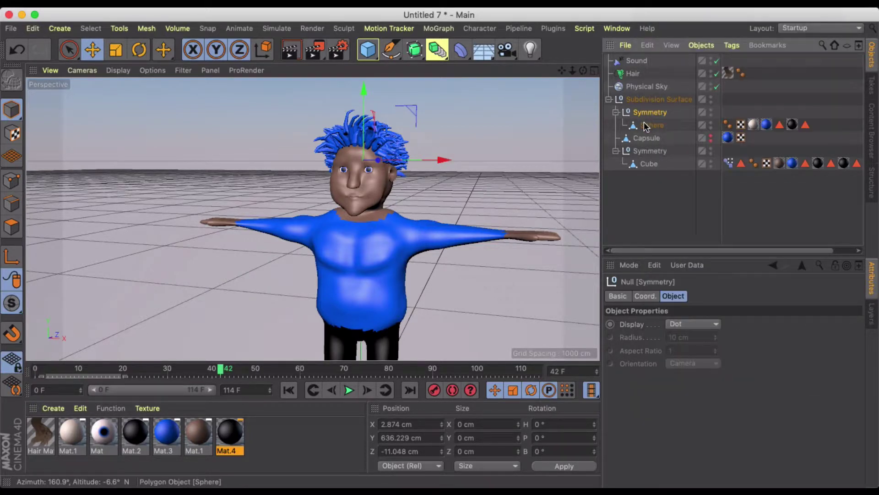
pyautogui.keyDown('ctrl'); pyautogui.click(646, 127); pyautogui.keyUp('ctrl')
pyautogui.rightClick(646, 126)
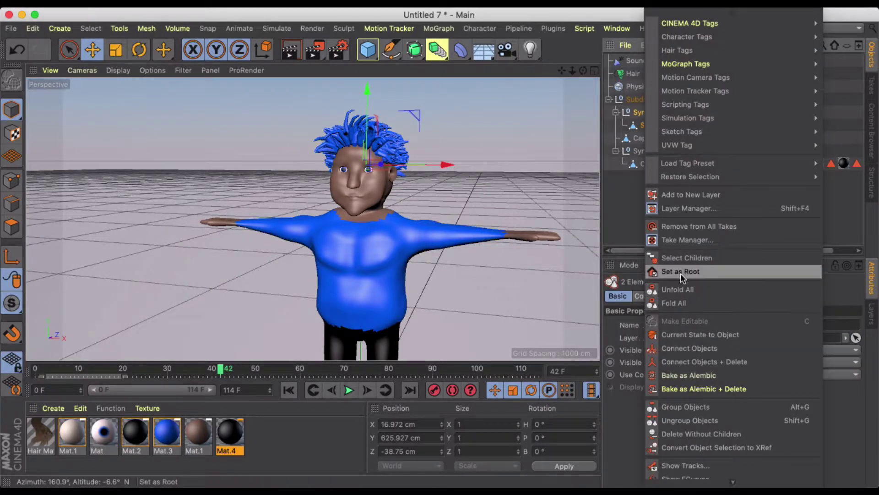
pyautogui.click(685, 259)
pyautogui.rightClick(644, 116)
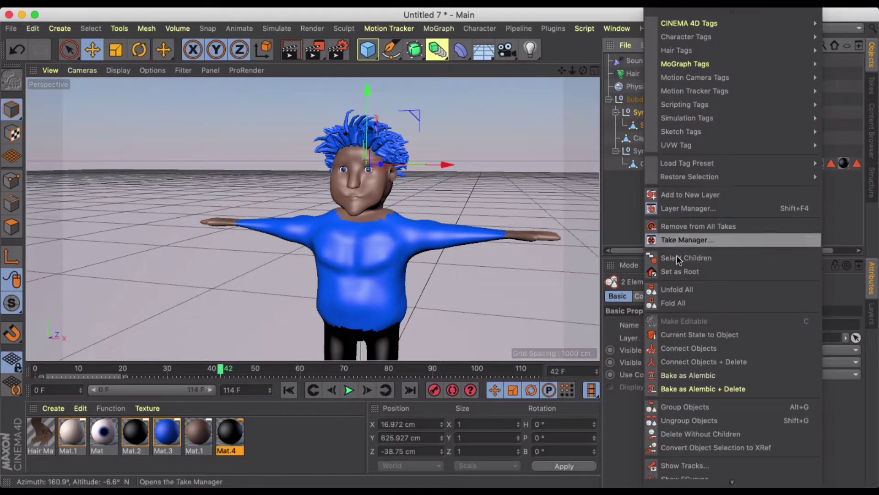
pyautogui.click(677, 357)
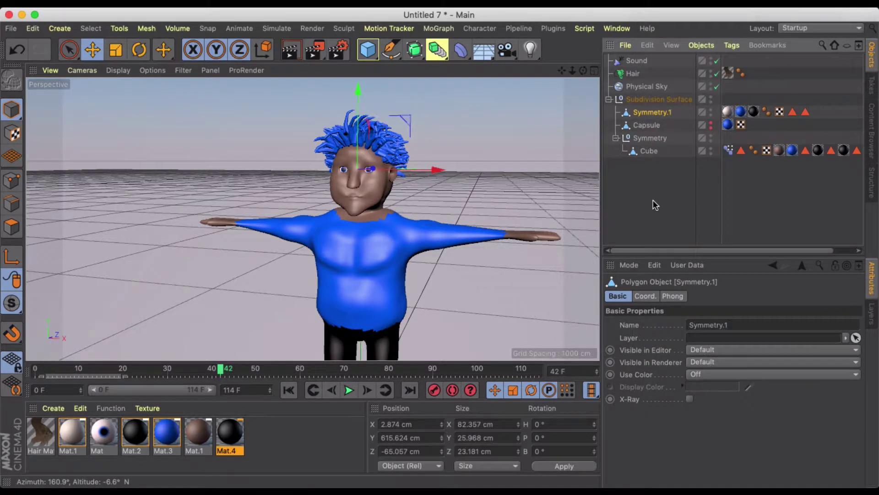
# Rename the merged eye object as Eyes
pyautogui.doubleClick(703, 324)
pyautogui.click(702, 324)
pyautogui.moveTo(737, 324); pyautogui.dragTo(639, 319)
pyautogui.write('Eyes')
pyautogui.press('Return')
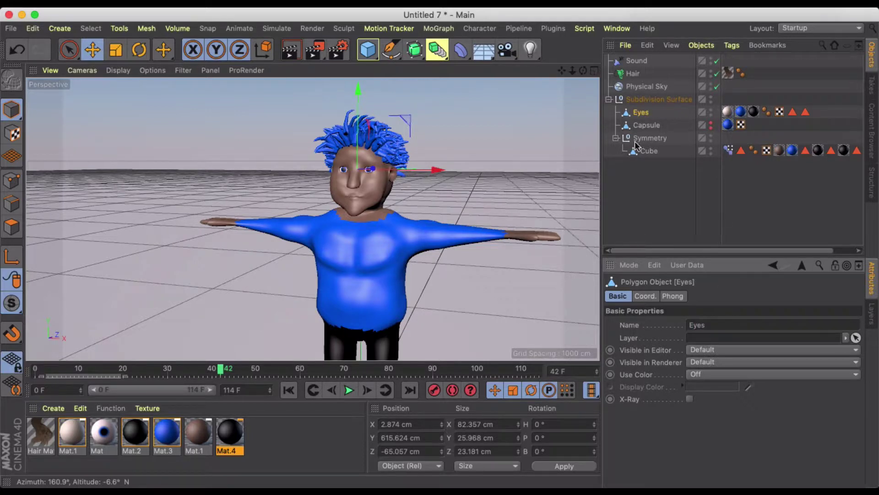
# Rename the Capsule object as Hair
pyautogui.click(647, 125)
pyautogui.doubleClick(647, 125)
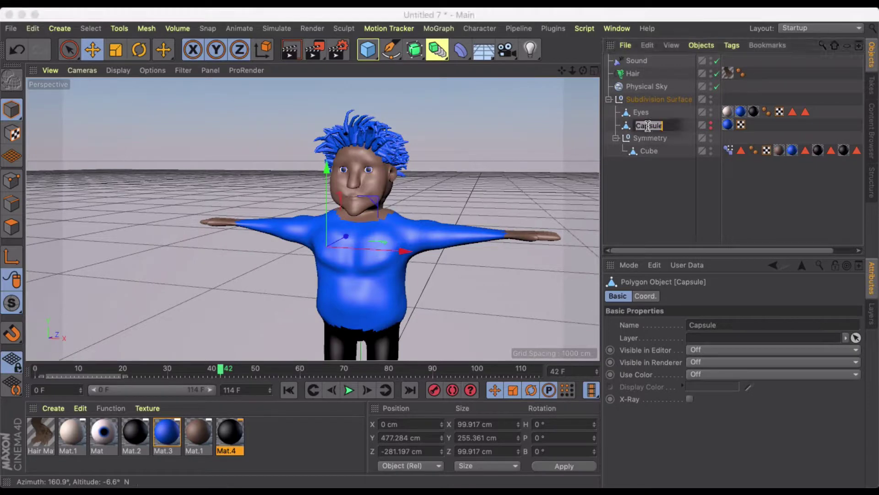
pyautogui.write('Hair')
pyautogui.press('Return')
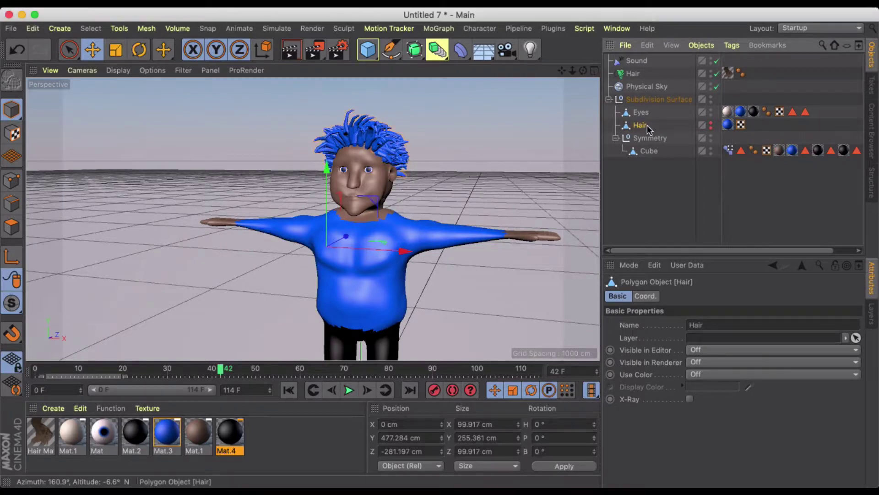
# Move the Cube out of the remaining Symmetry null, directly under Subdivision Surface, and delete the empty null
pyautogui.click(652, 139)
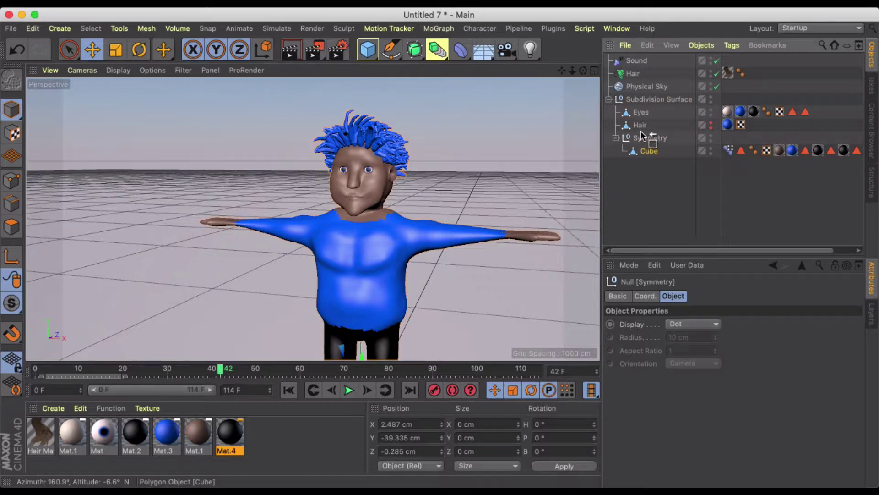
pyautogui.moveTo(649, 150); pyautogui.dragTo(646, 132)
pyautogui.click(643, 153)
pyautogui.press('Delete')
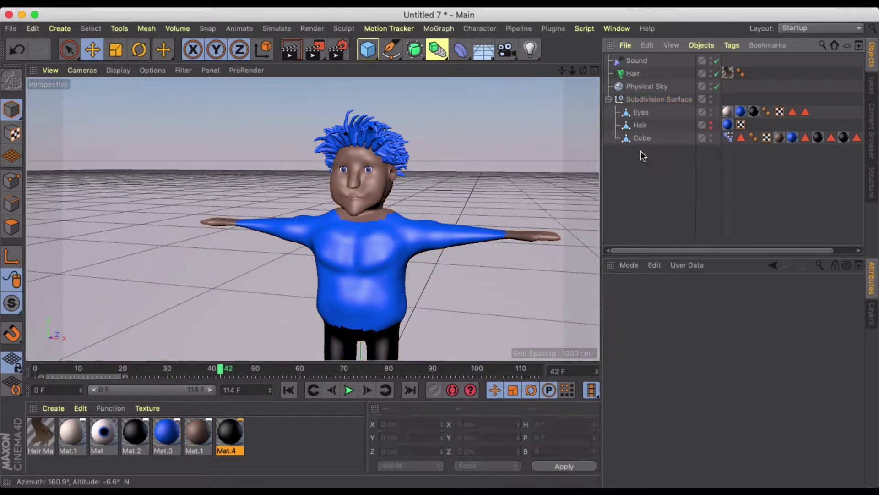
# Rename the Cube object as Body
pyautogui.click(641, 138)
pyautogui.click(719, 325)
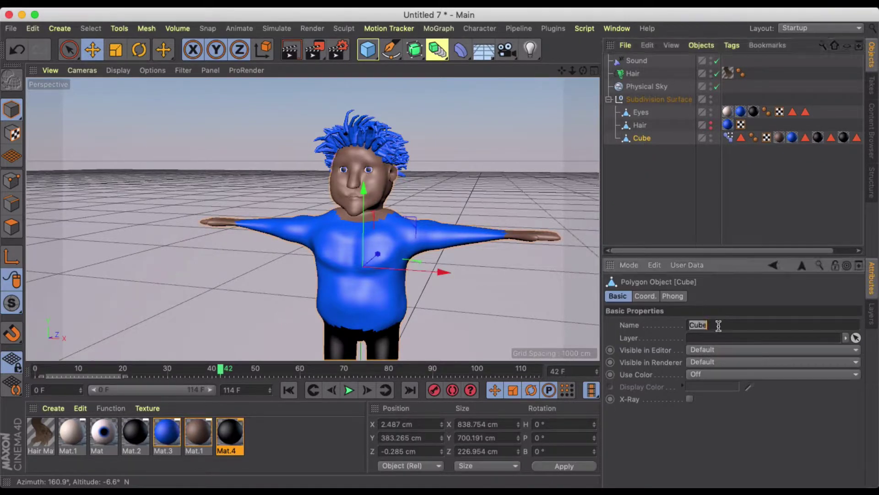
pyautogui.doubleClick(718, 325)
pyautogui.write('Body')
pyautogui.press('Return')
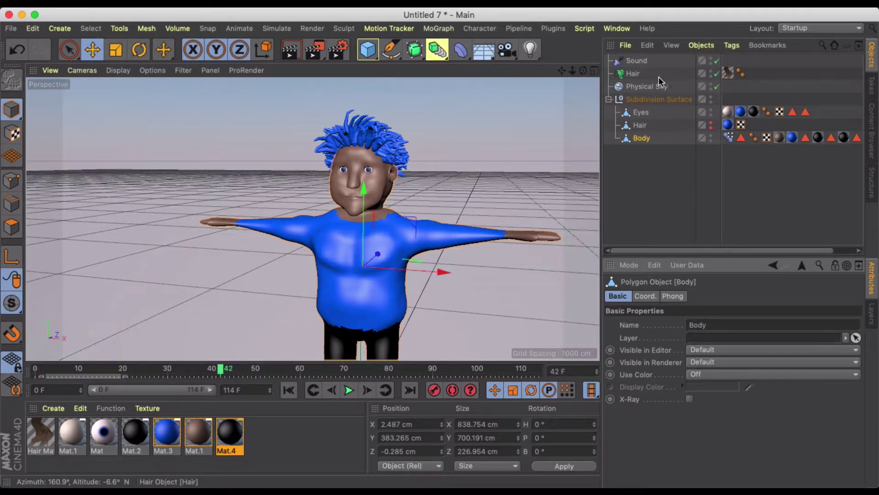
# Set the Hair object's hair count to 200 and render the current view to check the hair
pyautogui.click(634, 74)
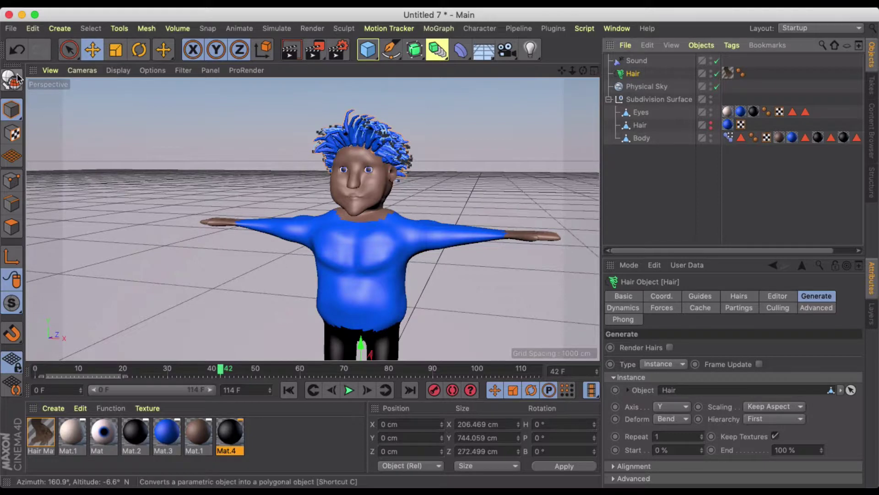
pyautogui.click(735, 297)
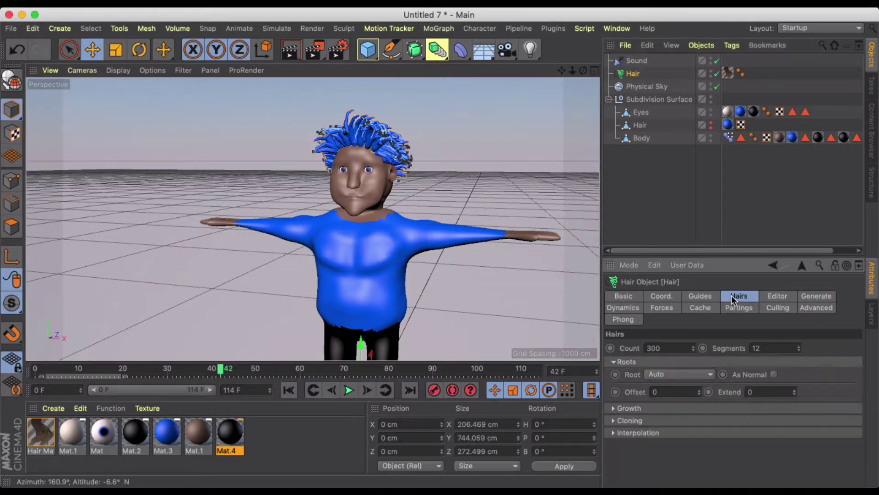
pyautogui.doubleClick(682, 349)
pyautogui.write('200')
pyautogui.click(700, 296)
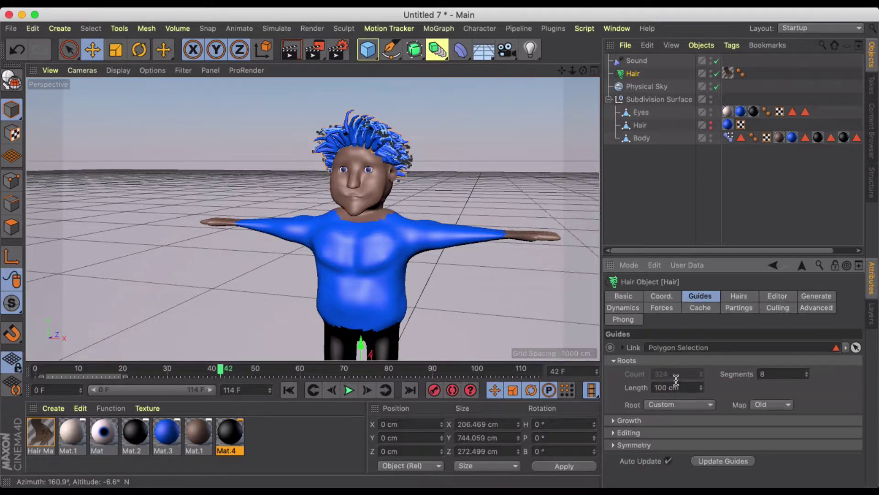
pyautogui.click(291, 53)
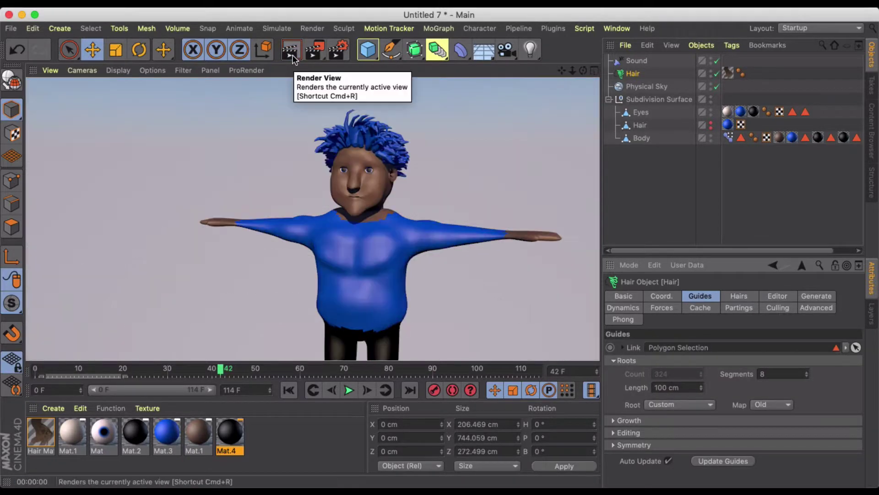
pyautogui.click(441, 142)
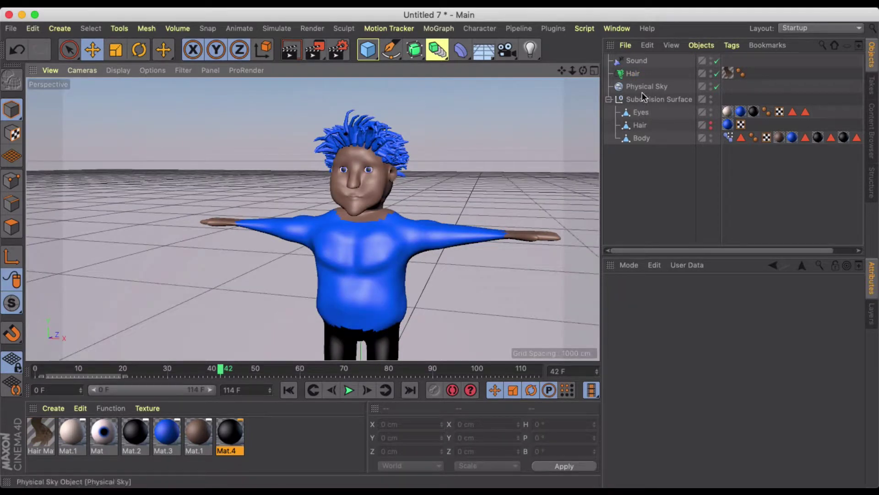
# Make the Hair object editable and move the resulting null into the Subdivision Surface group
pyautogui.click(633, 73)
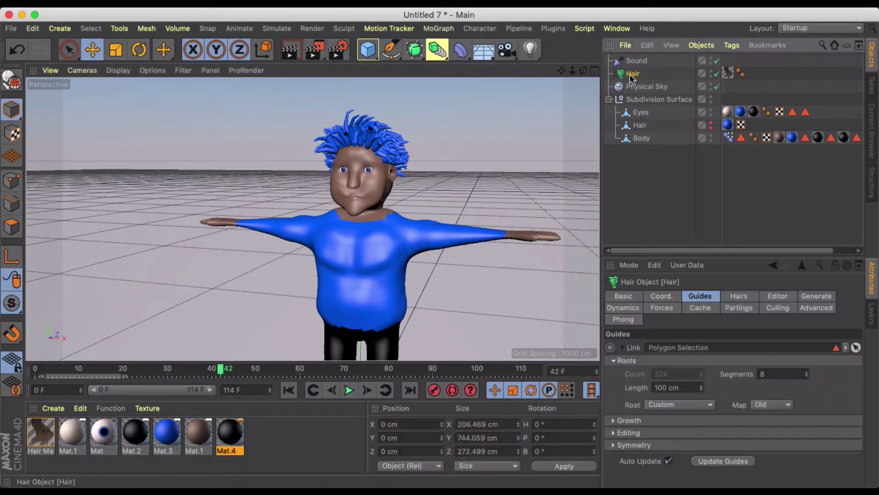
pyautogui.click(15, 81)
pyautogui.moveTo(633, 74); pyautogui.dragTo(641, 99)
pyautogui.click(609, 86)
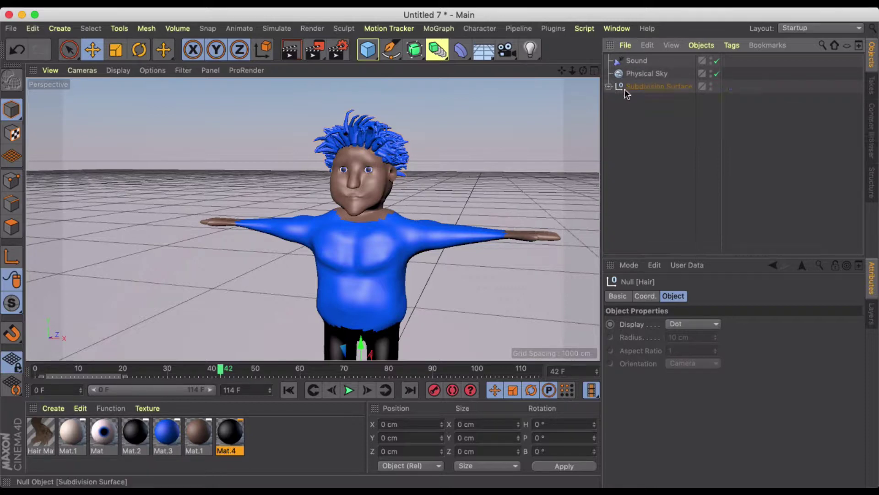
pyautogui.click(608, 87)
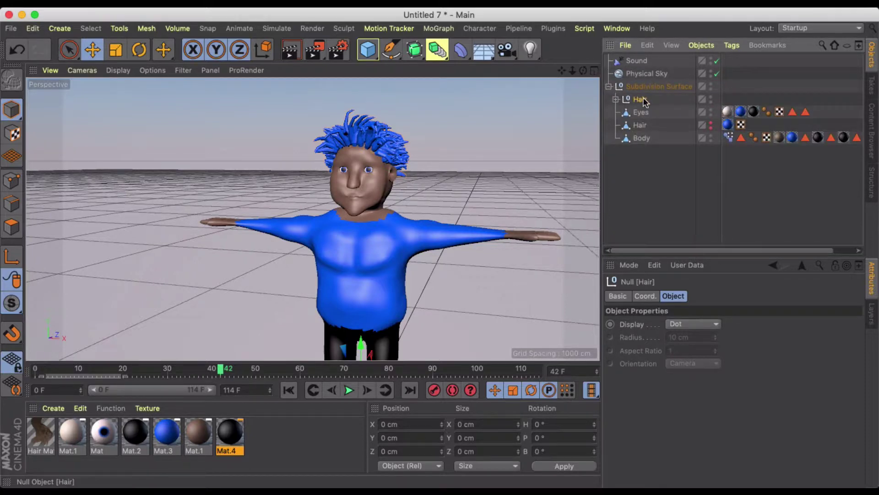
# Merge the Hair null and all its children with Connect Objects + Delete, and toggle the merged hair's visibility to check it
pyautogui.rightClick(618, 103)
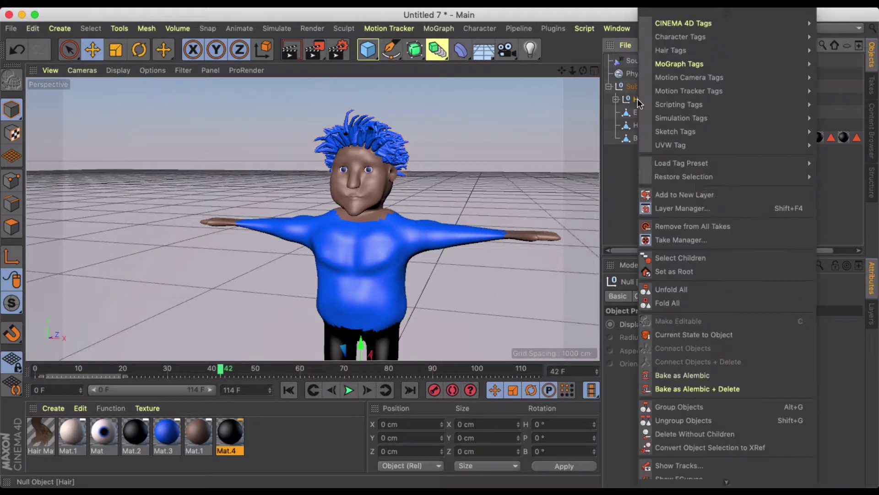
pyautogui.click(664, 256)
pyautogui.rightClick(641, 105)
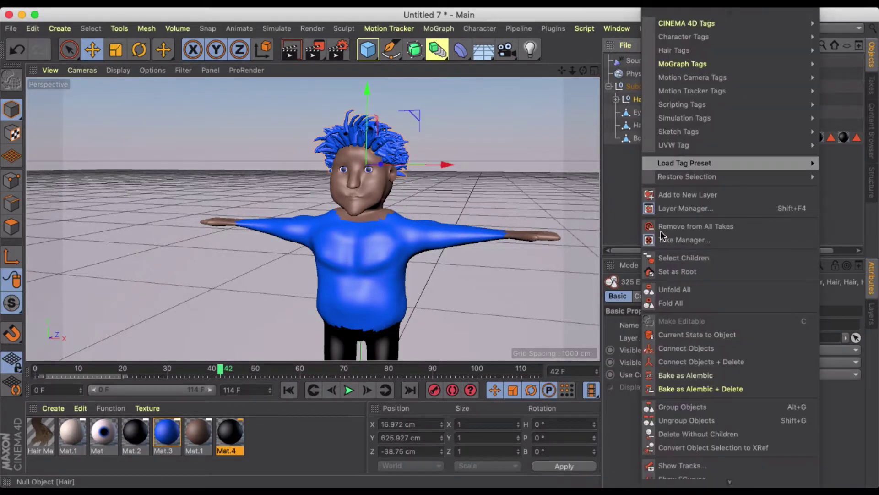
pyautogui.click(674, 355)
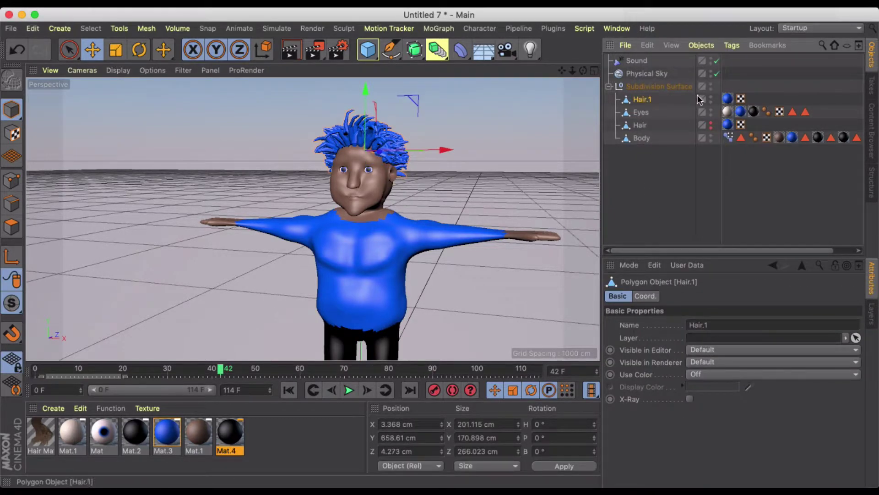
pyautogui.doubleClick(711, 99)
pyautogui.click(711, 99)
pyautogui.click(712, 99)
pyautogui.click(712, 99)
# Rename the Subdivision Surface null as Tutorial Character
pyautogui.click(641, 87)
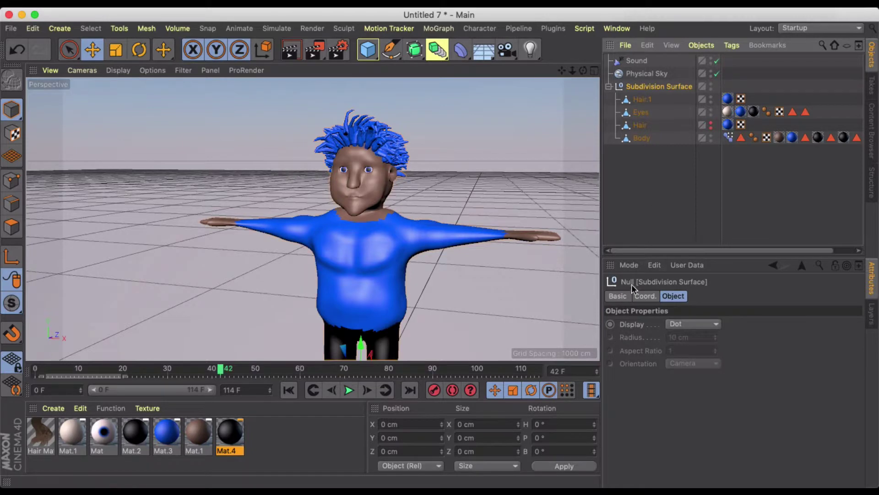
pyautogui.click(625, 297)
pyautogui.click(689, 321)
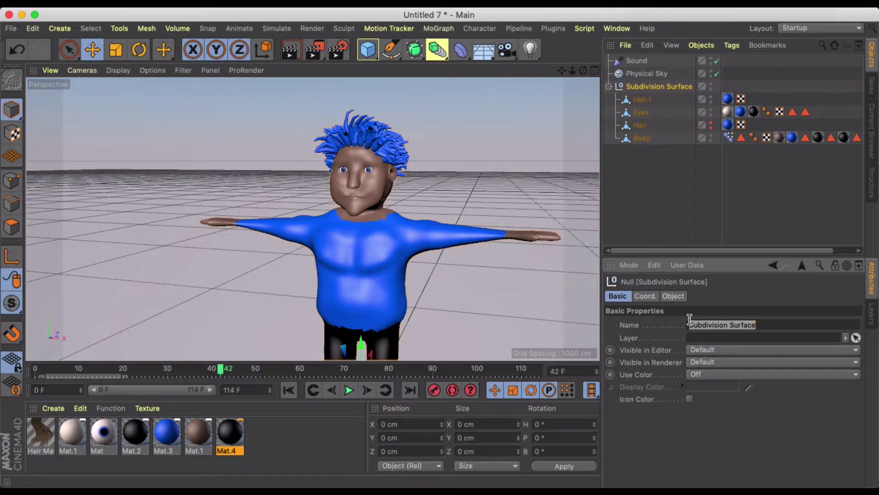
pyautogui.press('BackSpace')
pyautogui.write('Tutorial Chai')
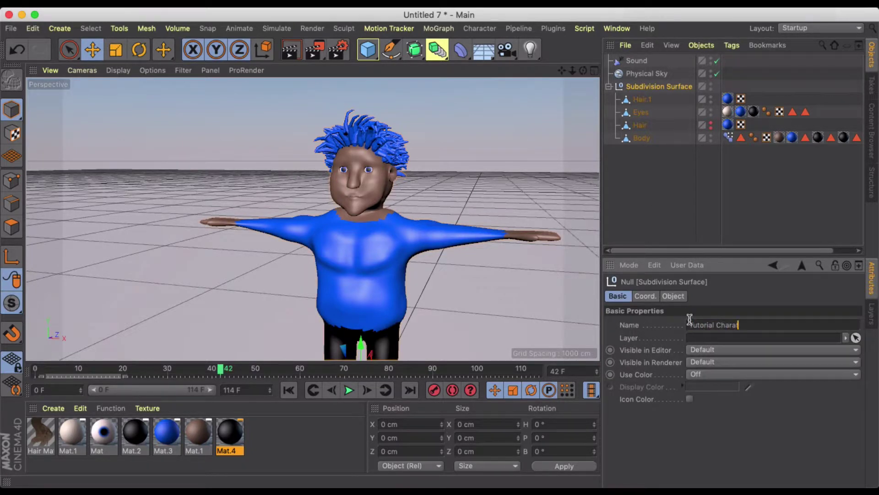
pyautogui.write('acter')
pyautogui.press('Return')
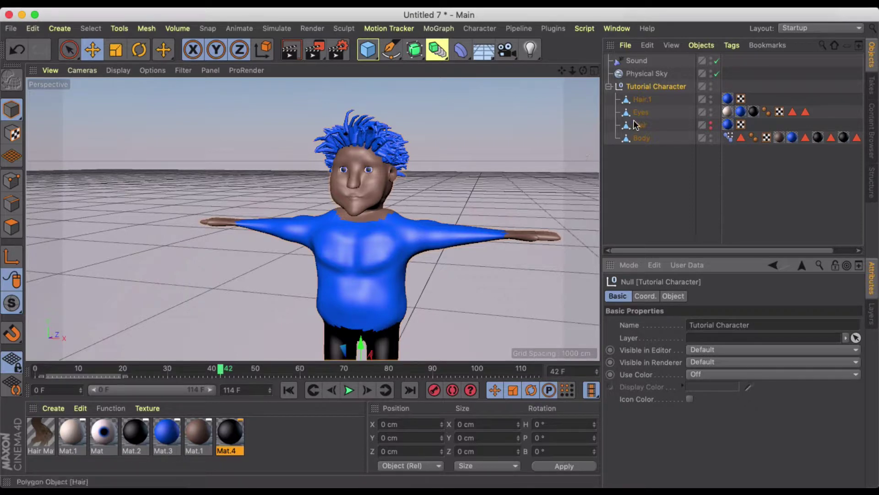
# Delete the Physical Sky object from the scene
pyautogui.click(646, 74)
pyautogui.press('Delete')
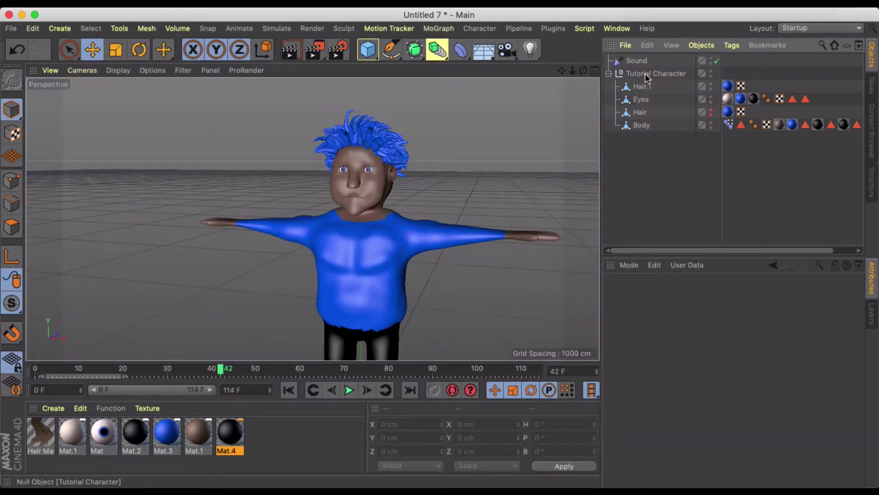
pyautogui.click(641, 63)
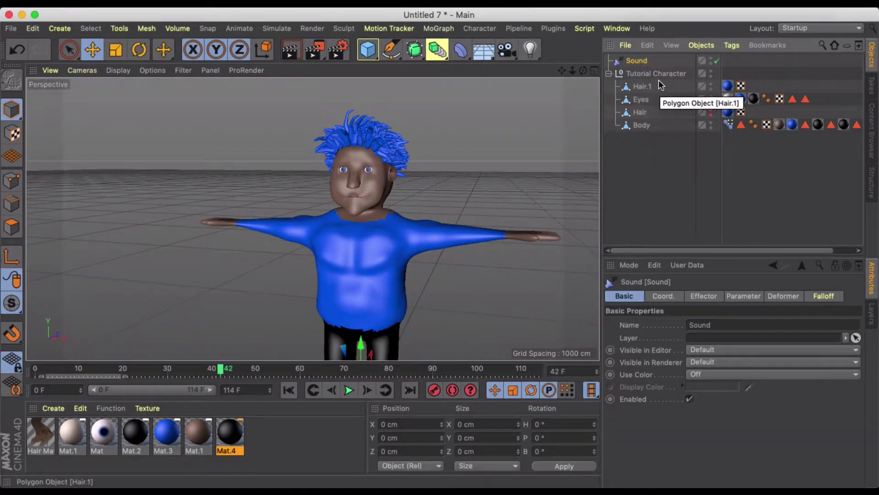
# Open Bake Object for the Tutorial Character group and choose the TUtorials folder as the output path
pyautogui.click(646, 75)
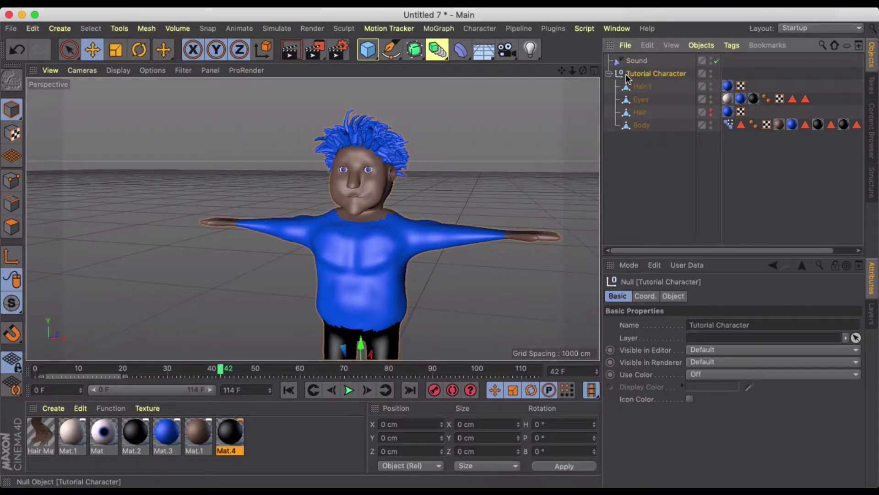
pyautogui.click(701, 45)
pyautogui.moveTo(635, 46)
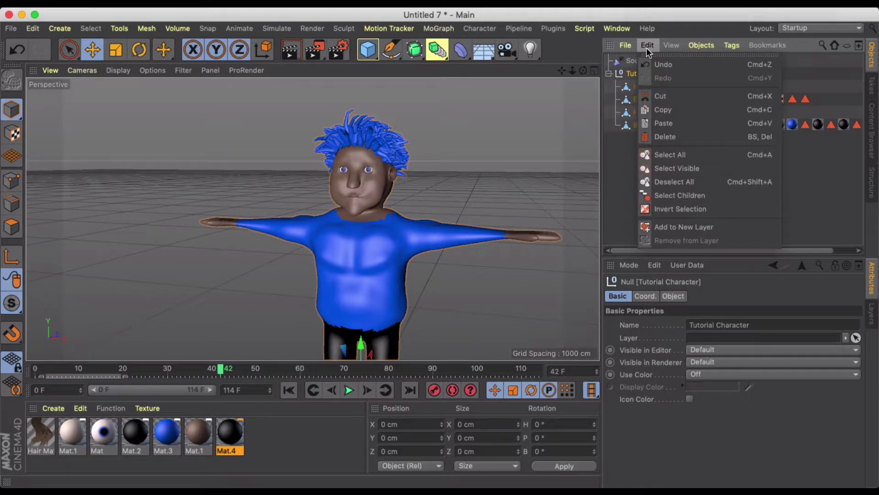
pyautogui.moveTo(690, 47)
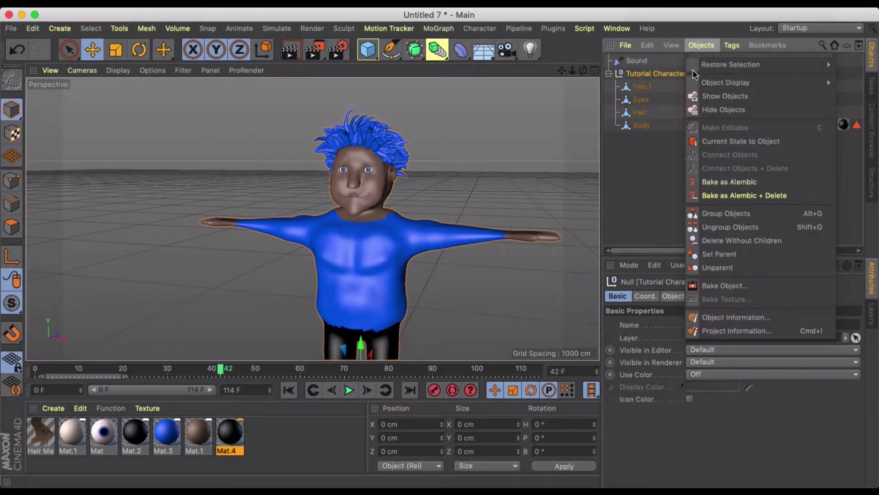
pyautogui.click(713, 285)
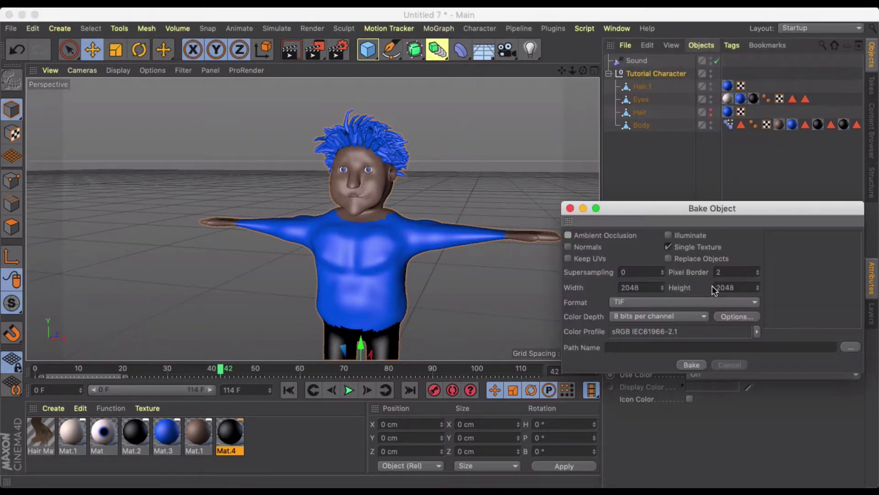
pyautogui.click(850, 346)
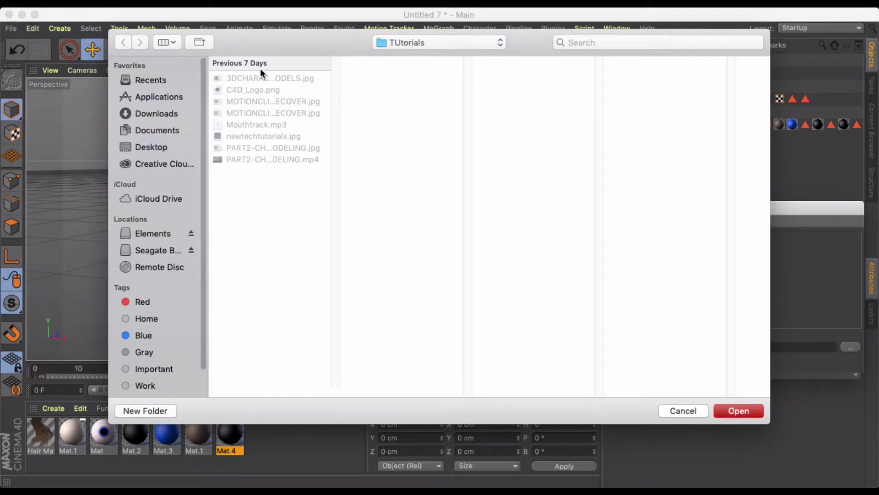
pyautogui.click(719, 410)
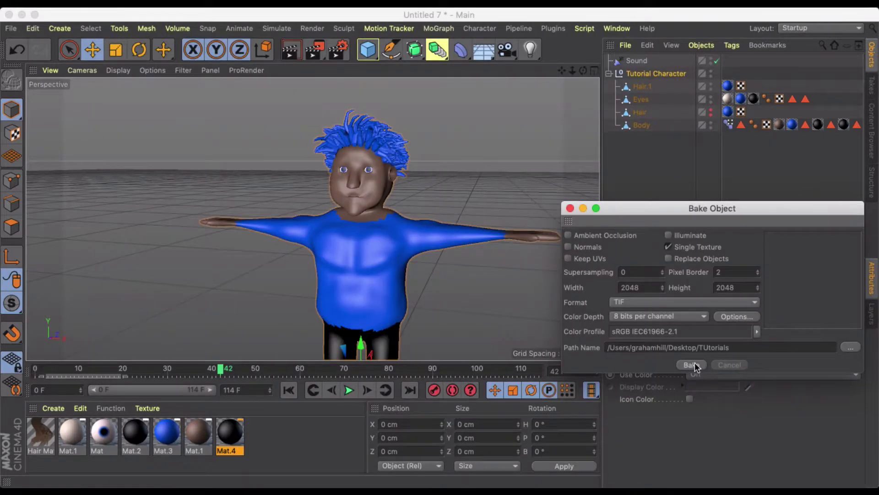
# Bake the Tutorial Character group at 512 by 512 pixels with Single Texture disabled, then close the bake settings
pyautogui.doubleClick(639, 288)
pyautogui.write('512')
pyautogui.moveTo(742, 288); pyautogui.dragTo(694, 289)
pyautogui.doubleClick(726, 288)
pyautogui.write('512')
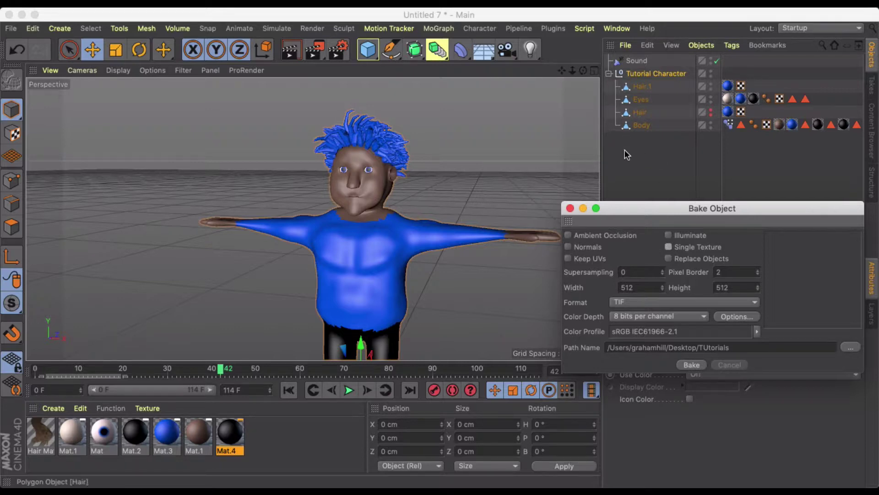
pyautogui.click(690, 364)
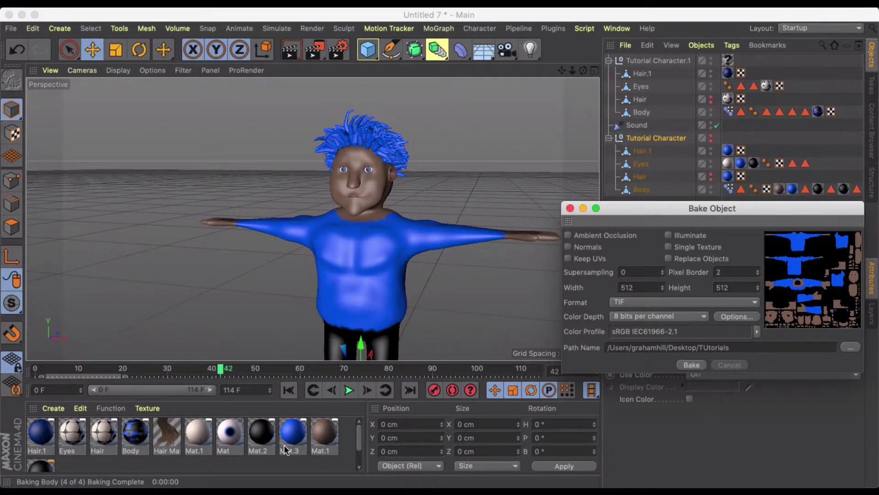
pyautogui.click(570, 208)
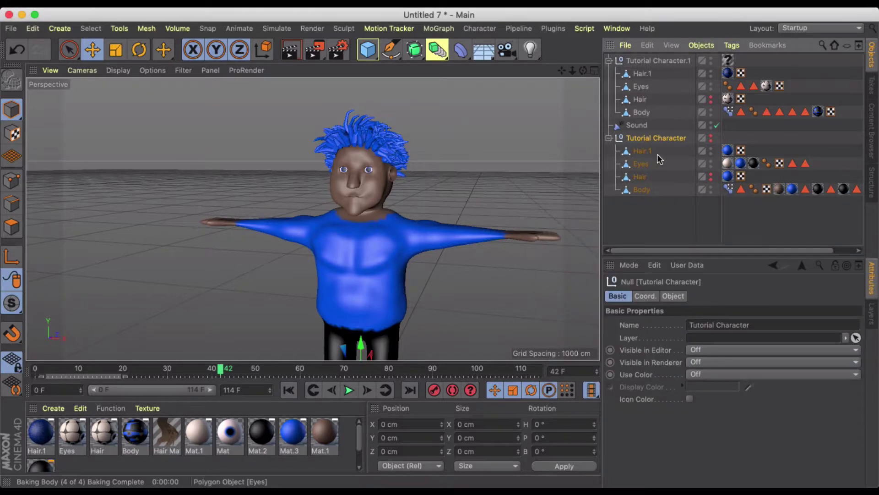
# Render the current view of the baked Tutorial Character.1 group and inspect its textures up close
pyautogui.click(642, 61)
pyautogui.click(298, 54)
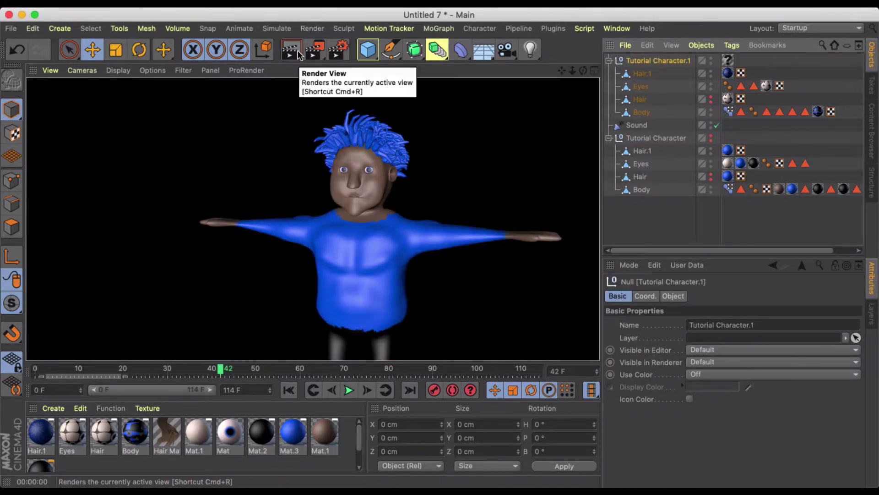
pyautogui.click(416, 177)
pyautogui.scroll(5, 374, 200)
pyautogui.scroll(-6, 371, 201)
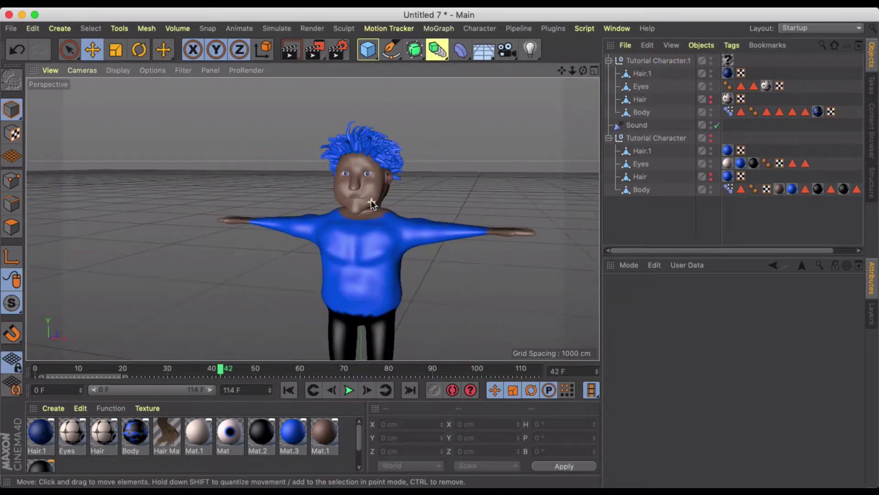
pyautogui.scroll(5, 361, 229)
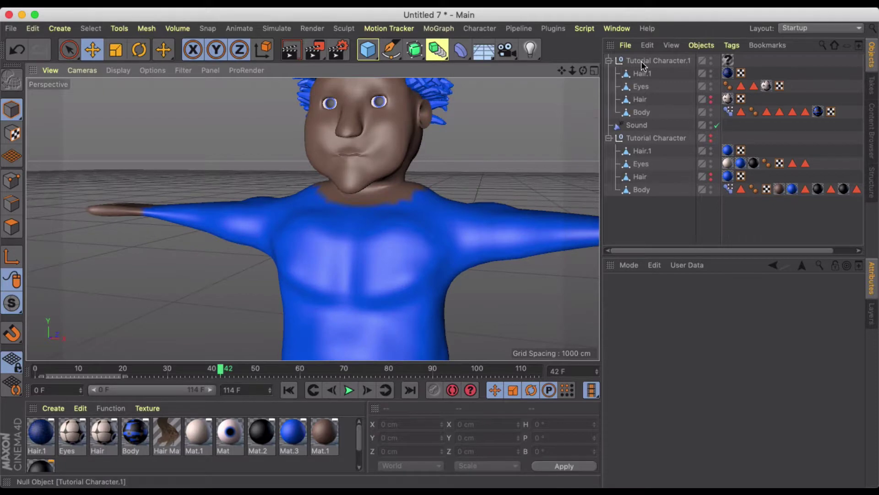
# Delete the baked Tutorial Character.1 group and restore the original Tutorial Character group's editor and renderer visibility
pyautogui.click(642, 65)
pyautogui.press('Delete')
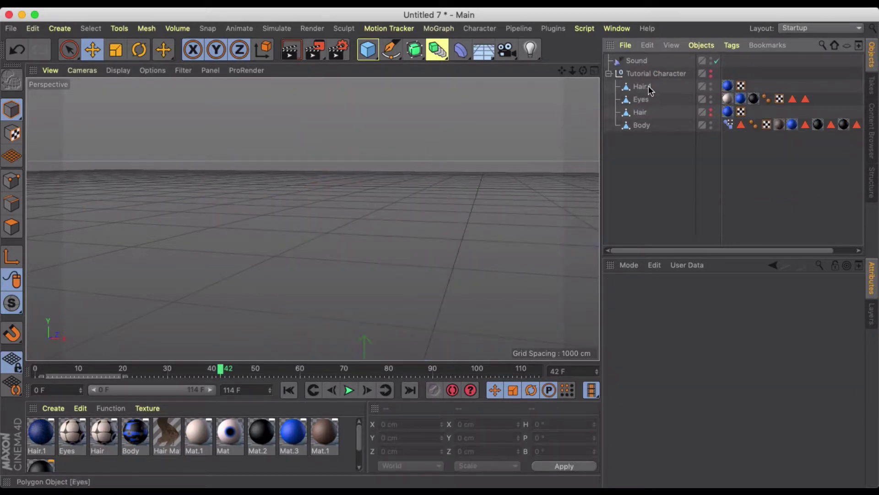
pyautogui.click(650, 72)
pyautogui.click(710, 70)
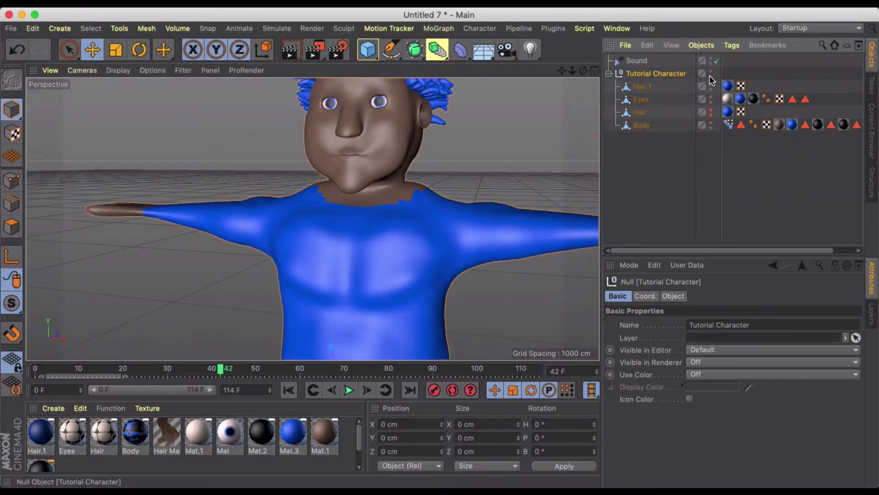
pyautogui.click(710, 75)
# Put the Body object in polygon mode and set Live Selection to include hidden elements
pyautogui.click(641, 125)
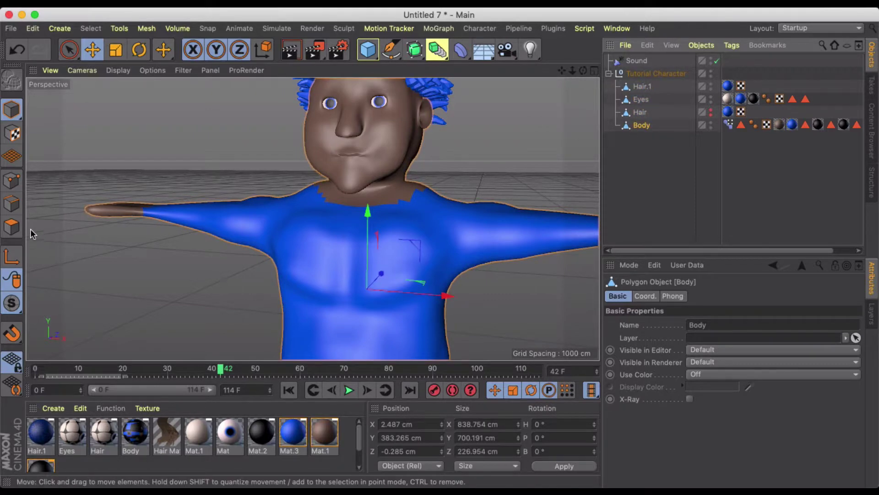
pyautogui.click(12, 227)
pyautogui.scroll(5, 315, 226)
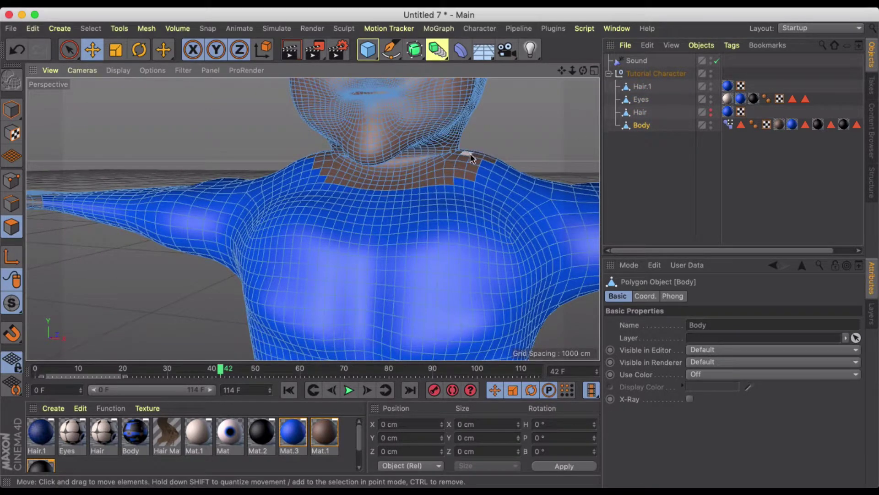
pyautogui.scroll(-3, 336, 203)
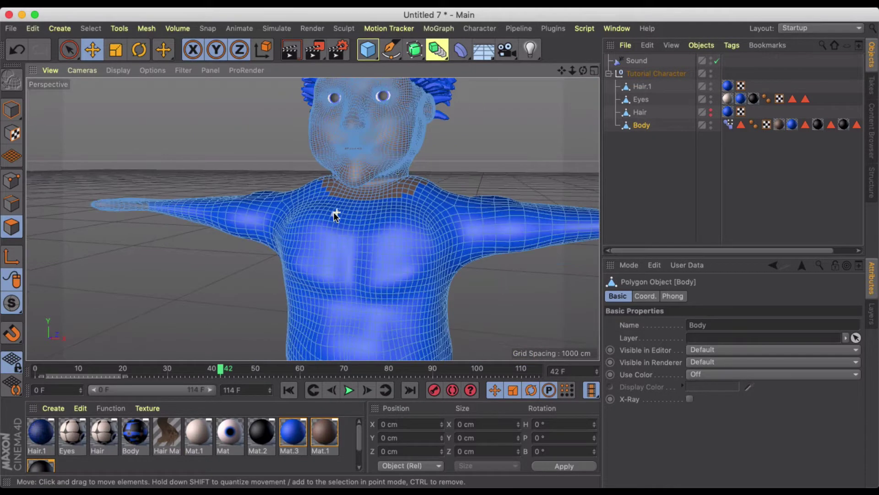
pyautogui.keyDown('alt'); pyautogui.moveTo(369, 268); pyautogui.dragTo(372, 158, button='middle'); pyautogui.keyUp('alt')
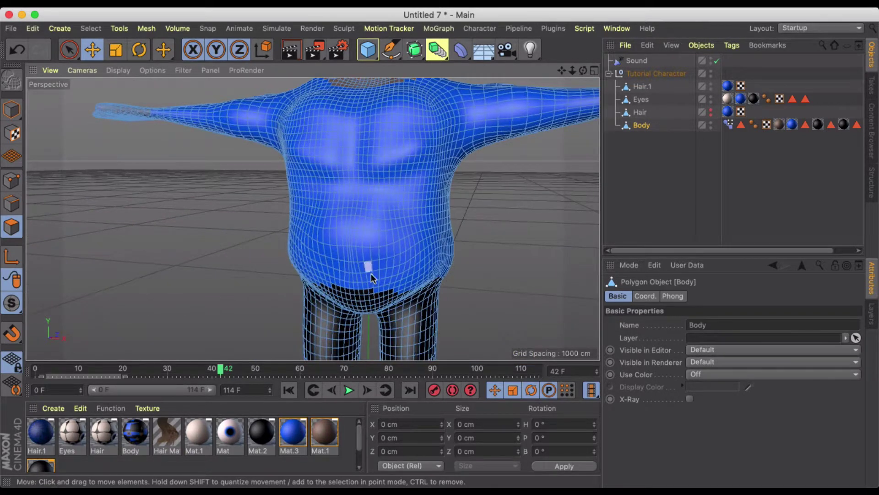
pyautogui.scroll(8, 338, 274)
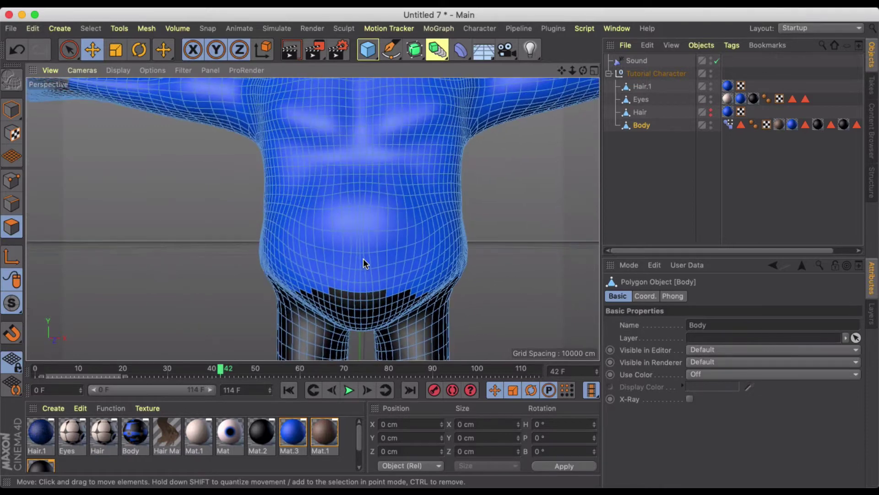
pyautogui.click(69, 49)
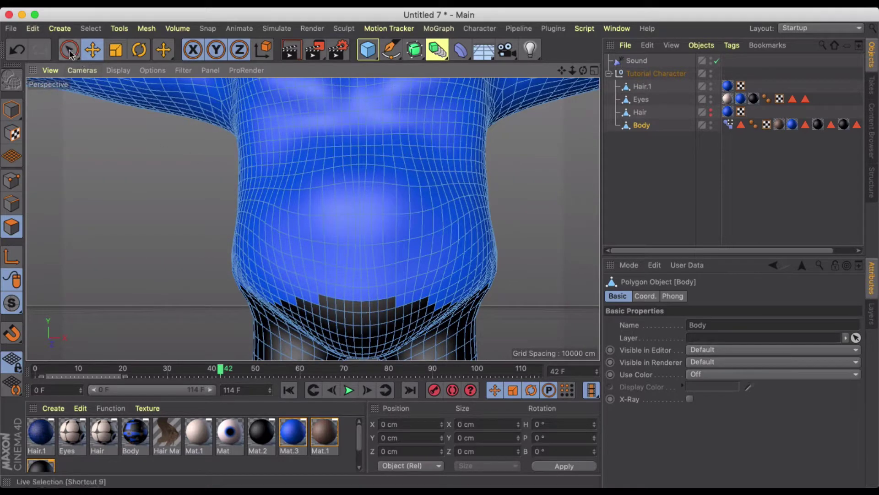
pyautogui.click(734, 362)
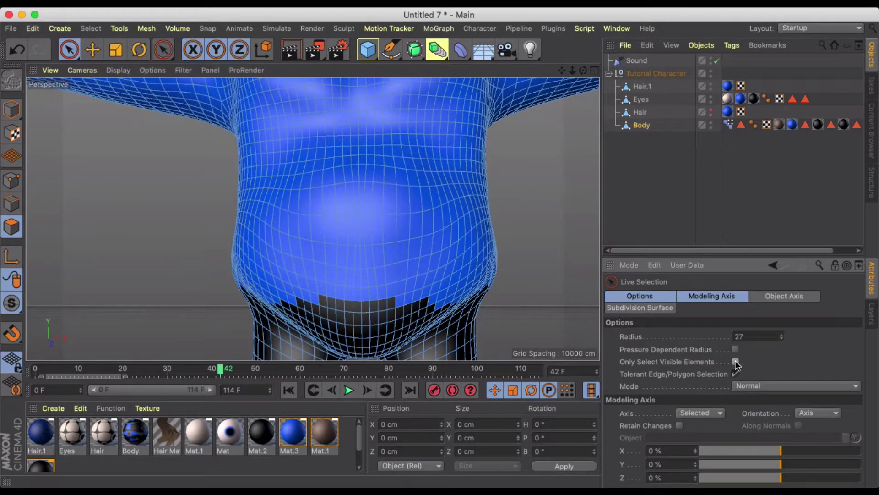
# Select the polygons around the lower belly at the shirt's hem and apply the blue Mat.3 material to them
pyautogui.moveTo(463, 286)
pyautogui.mouseDown()
pyautogui.moveTo(337, 316)
pyautogui.moveTo(290, 294)
pyautogui.moveTo(348, 259)
pyautogui.moveTo(285, 250)
pyautogui.mouseUp()
pyautogui.scroll(3, 300, 288)
pyautogui.keyDown('alt'); pyautogui.moveTo(357, 275); pyautogui.dragTo(344, 251, button='middle'); pyautogui.keyUp('alt')
pyautogui.moveTo(258, 273)
pyautogui.keyDown('shift'); pyautogui.mouseDown()
pyautogui.moveTo(270, 295)
pyautogui.moveTo(366, 327)
pyautogui.moveTo(403, 323)
pyautogui.moveTo(485, 264)
pyautogui.moveTo(462, 293)
pyautogui.moveTo(297, 286)
pyautogui.moveTo(280, 276)
pyautogui.moveTo(356, 243)
pyautogui.mouseUp(); pyautogui.keyUp('shift')
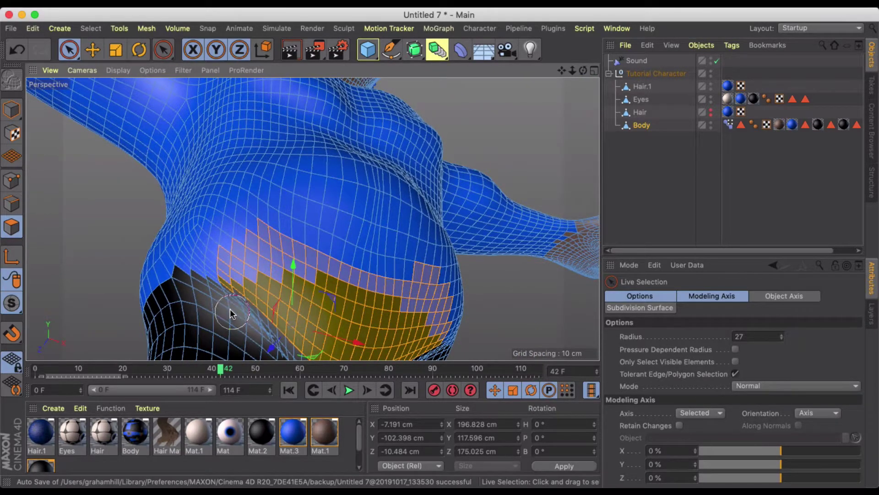
pyautogui.keyDown('alt'); pyautogui.moveTo(321, 273); pyautogui.dragTo(293, 316); pyautogui.keyUp('alt')
pyautogui.moveTo(293, 432); pyautogui.dragTo(333, 316)
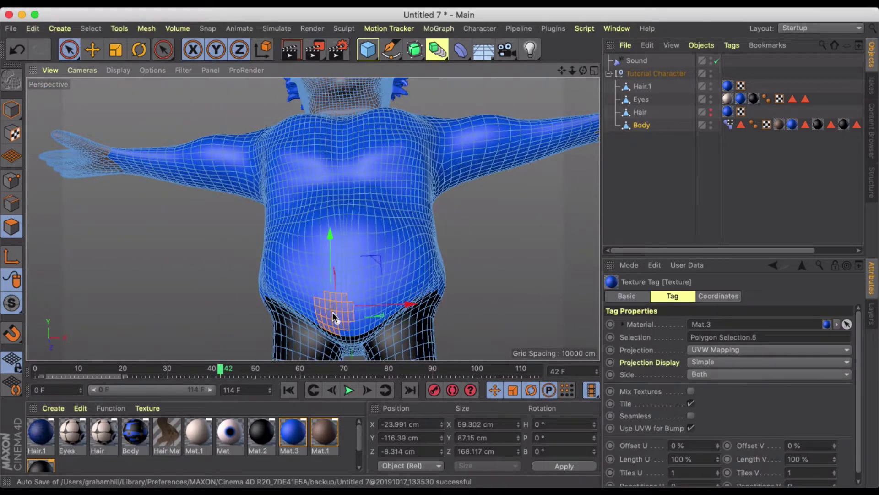
# Select the stray brown polygons at the cuff of the character's left sleeve and apply the blue Mat.3 material to them
pyautogui.scroll(-3, 445, 243)
pyautogui.click(530, 256)
pyautogui.keyDown('alt'); pyautogui.moveTo(530, 256); pyautogui.dragTo(477, 310); pyautogui.keyUp('alt')
pyautogui.scroll(-3, 473, 252)
pyautogui.keyDown('alt'); pyautogui.moveTo(483, 234); pyautogui.dragTo(478, 265); pyautogui.keyUp('alt')
pyautogui.scroll(6, 529, 188)
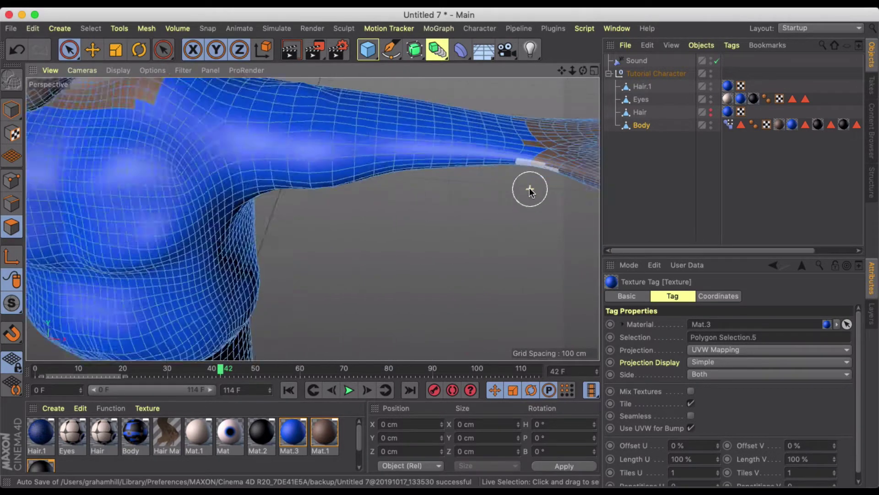
pyautogui.keyDown('alt'); pyautogui.moveTo(530, 189); pyautogui.dragTo(489, 253); pyautogui.keyUp('alt')
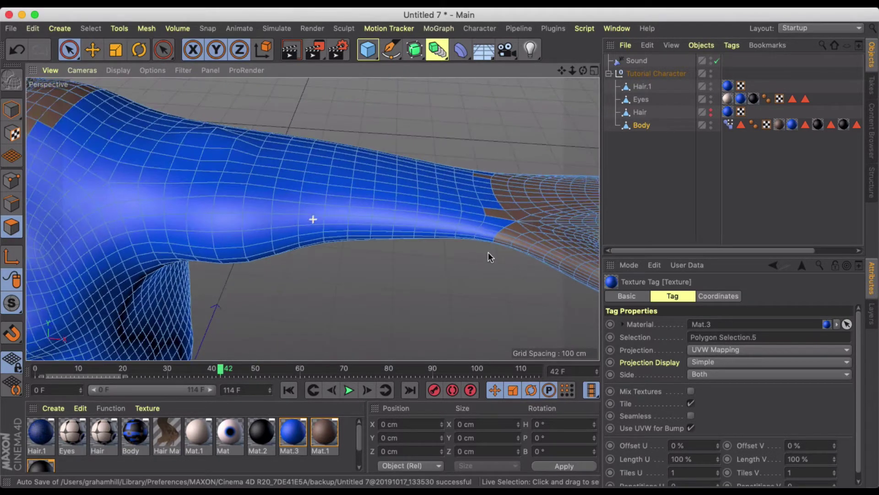
pyautogui.click(95, 51)
pyautogui.click(482, 181)
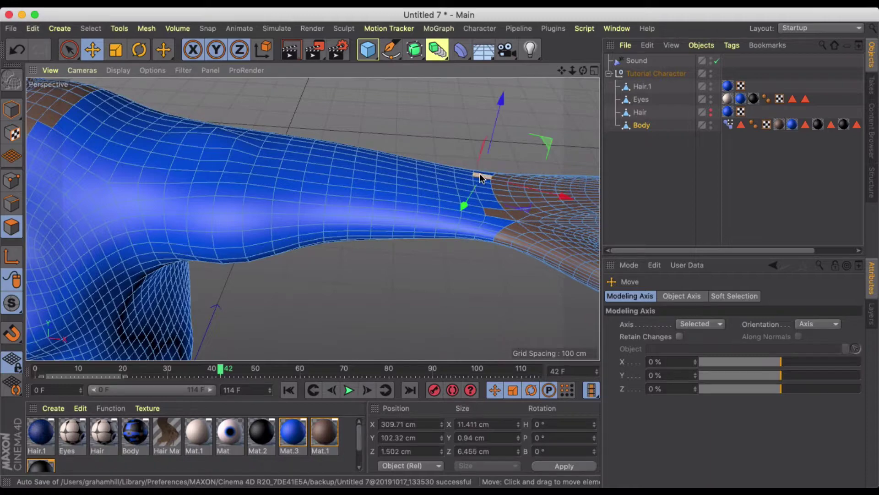
pyautogui.keyDown('shift'); pyautogui.click(498, 215); pyautogui.keyUp('shift')
pyautogui.moveTo(297, 429); pyautogui.dragTo(493, 215)
# Select the stray brown polygons at the cuff of the character's right sleeve and apply the blue Mat.3 material to them
pyautogui.keyDown('alt'); pyautogui.moveTo(343, 232); pyautogui.dragTo(283, 234, button='right'); pyautogui.keyUp('alt')
pyautogui.keyDown('alt'); pyautogui.moveTo(283, 234); pyautogui.dragTo(155, 226); pyautogui.keyUp('alt')
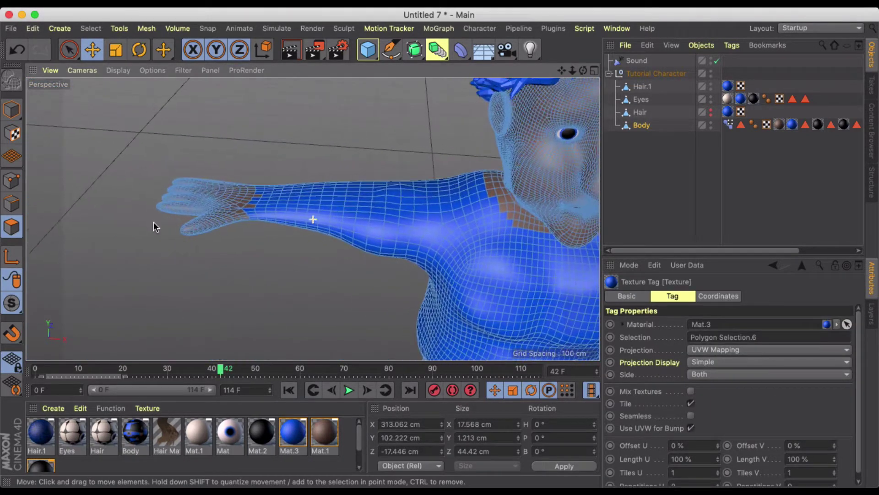
pyautogui.scroll(3, 158, 213)
pyautogui.click(310, 216)
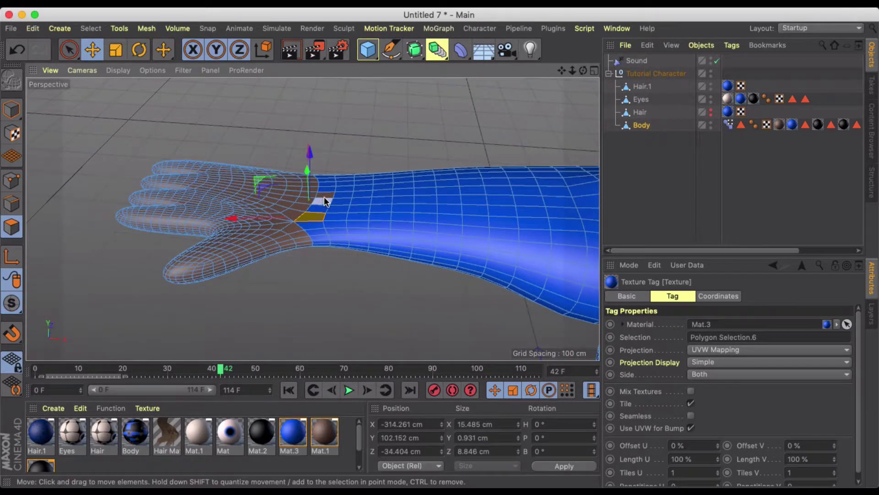
pyautogui.moveTo(286, 434); pyautogui.dragTo(314, 220)
pyautogui.scroll(-5, 314, 220)
pyautogui.keyDown('alt'); pyautogui.moveTo(398, 258); pyautogui.dragTo(197, 181, button='middle'); pyautogui.keyUp('alt')
pyautogui.keyDown('alt'); pyautogui.moveTo(262, 215); pyautogui.dragTo(317, 213); pyautogui.keyUp('alt')
pyautogui.keyDown('alt'); pyautogui.moveTo(317, 210); pyautogui.dragTo(329, 288, button='middle'); pyautogui.keyUp('alt')
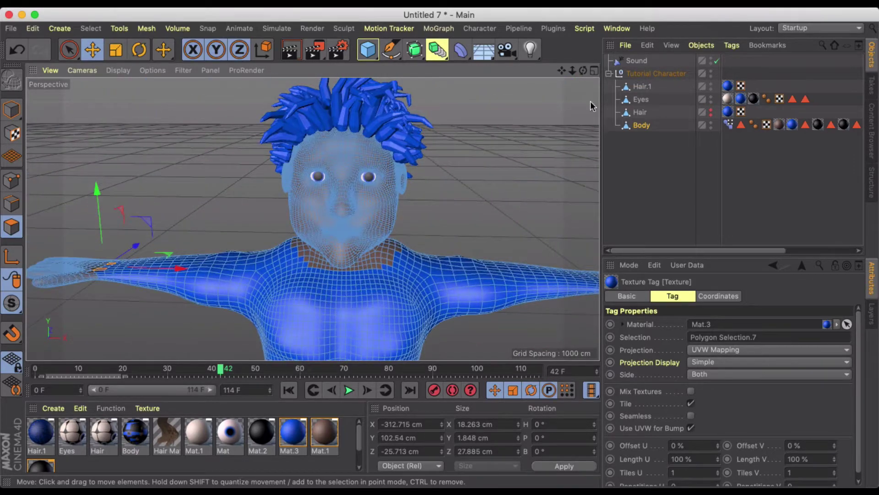
# Bake the whole Tutorial Character group with Bake Object to 512 × 512 TIF textures at 8 bits per channel
pyautogui.click(646, 75)
pyautogui.click(690, 50)
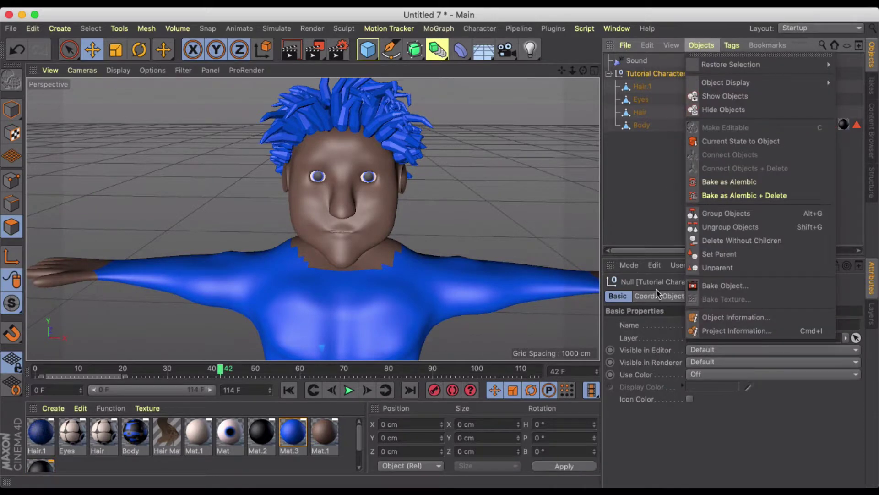
pyautogui.click(698, 288)
pyautogui.click(708, 437)
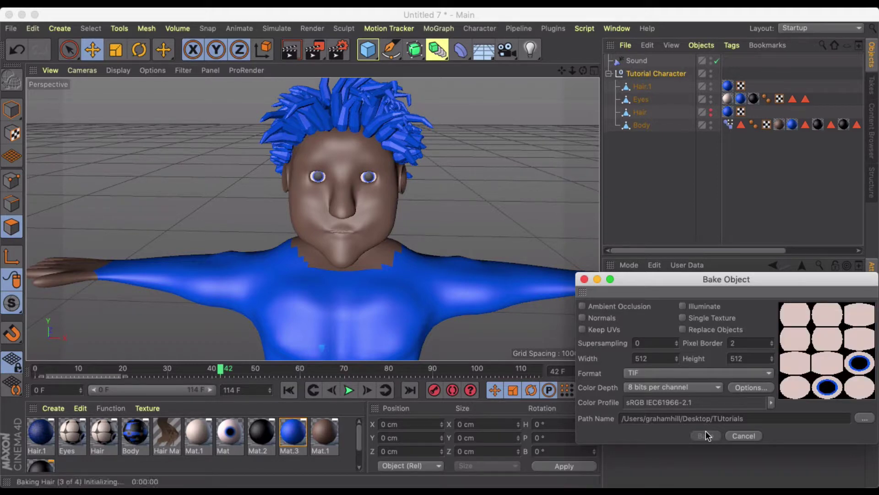
pyautogui.click(584, 280)
# Render the perspective view to inspect the baked character's materials from the front and side
pyautogui.scroll(-5, 367, 189)
pyautogui.keyDown('alt'); pyautogui.moveTo(403, 216); pyautogui.dragTo(300, 204); pyautogui.keyUp('alt')
pyautogui.click(289, 44)
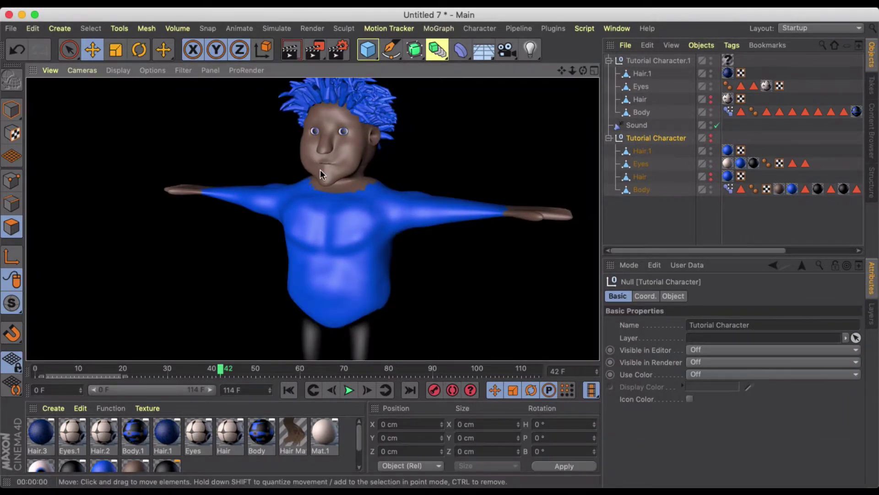
pyautogui.click(362, 163)
pyautogui.scroll(-3, 361, 166)
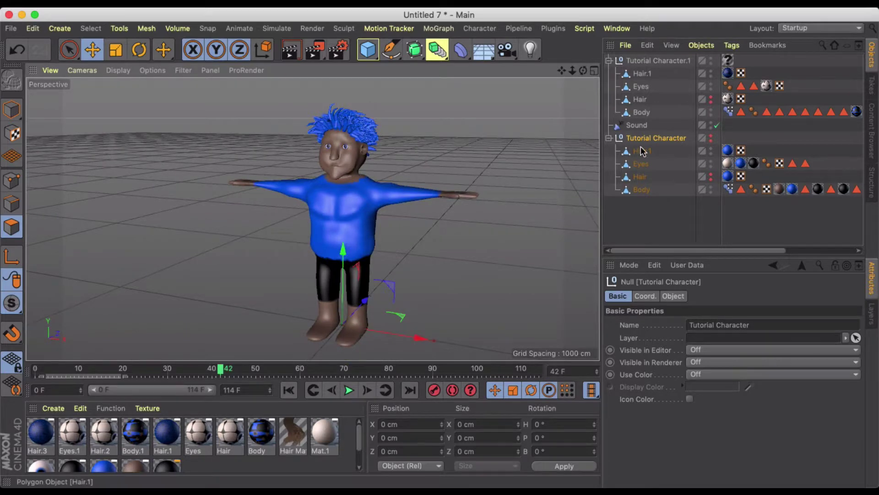
pyautogui.rightClick(658, 138)
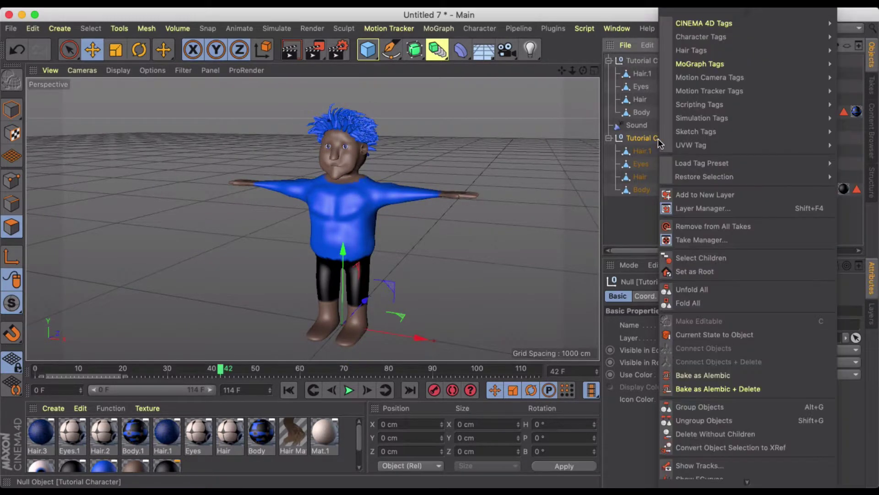
pyautogui.moveTo(715, 159)
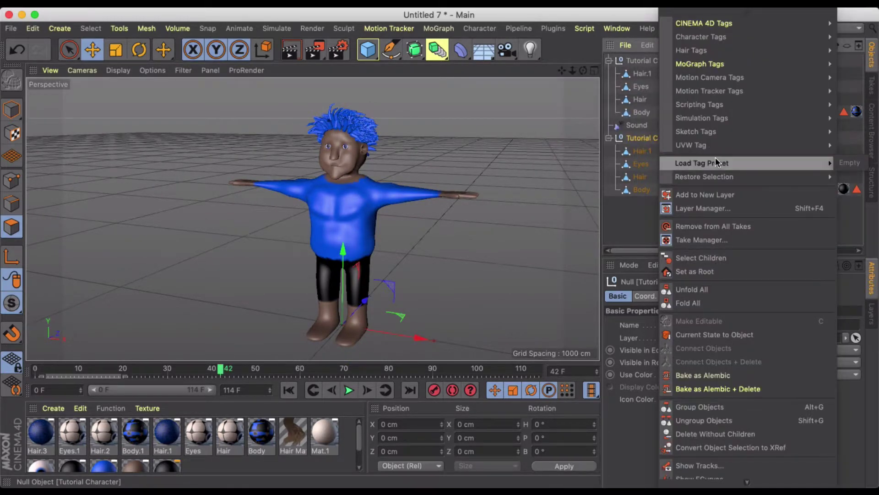
pyautogui.moveTo(708, 107)
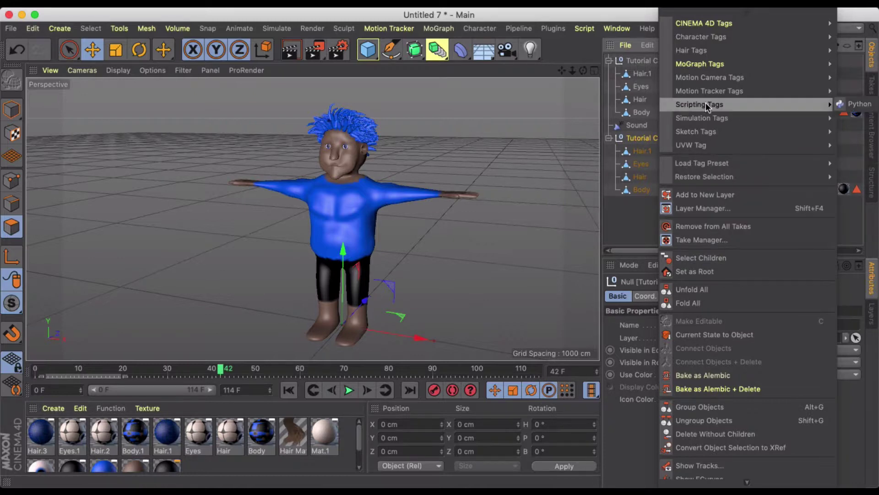
pyautogui.click(642, 53)
# Save the original Tutorial Character group as an object preset named Tutorial Character
pyautogui.click(625, 45)
pyautogui.moveTo(647, 141)
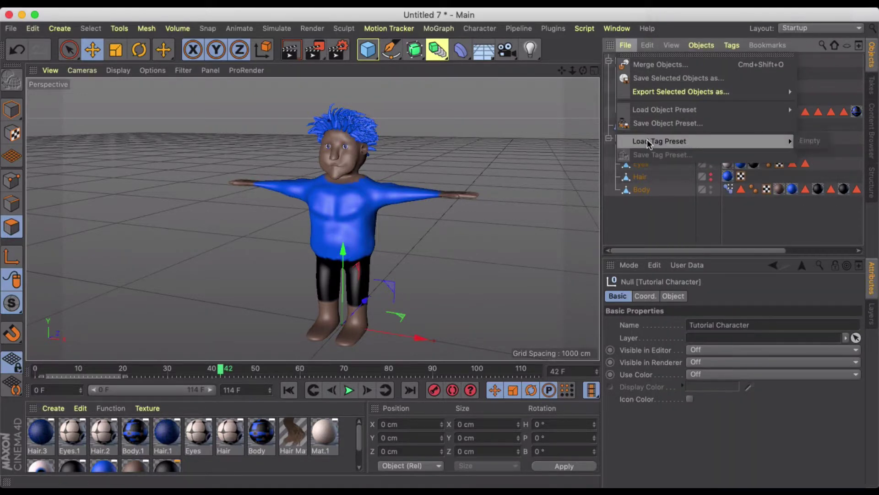
pyautogui.click(646, 124)
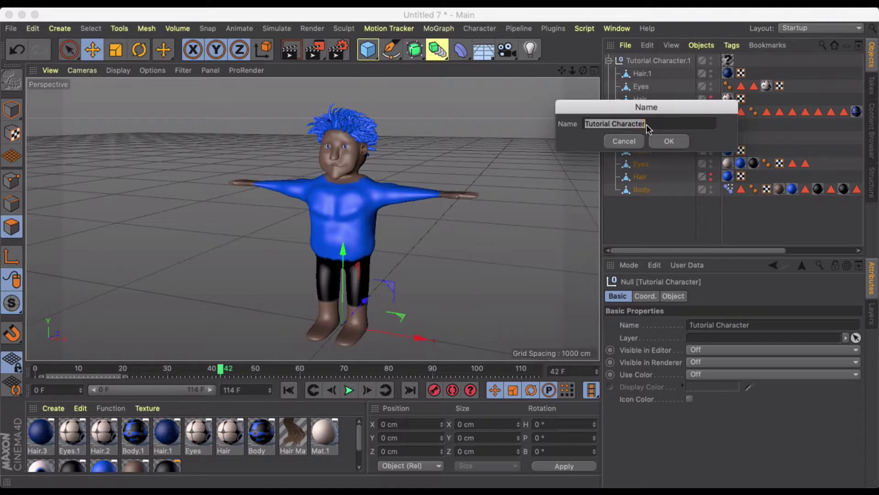
pyautogui.press('Return')
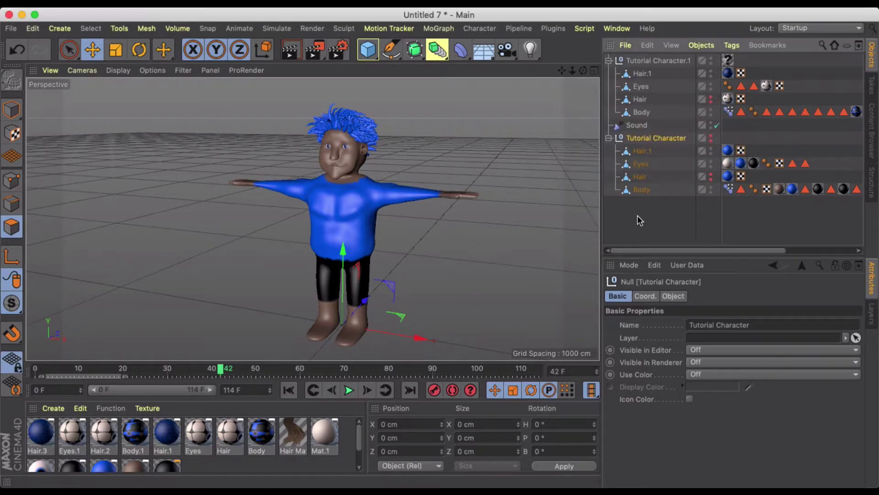
# Browse the user.lib4d preset library for the saved Tutorial Character preset
pyautogui.click(872, 130)
pyautogui.doubleClick(650, 127)
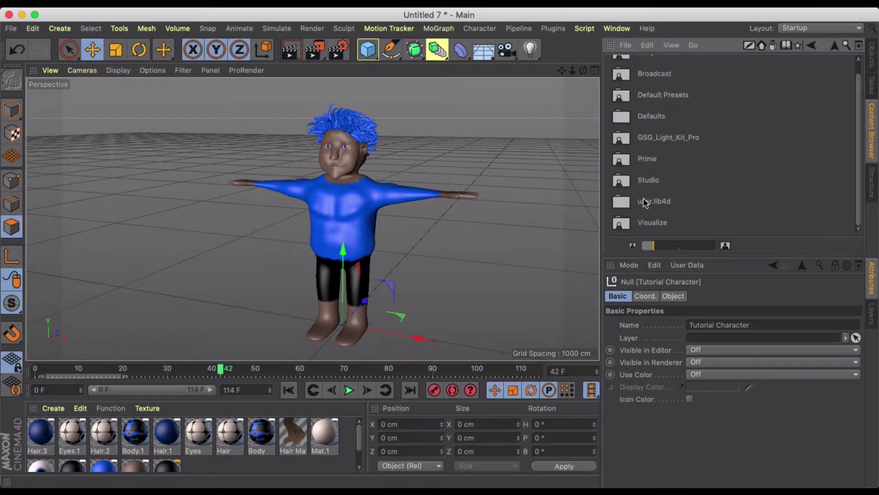
pyautogui.doubleClick(640, 202)
pyautogui.doubleClick(631, 66)
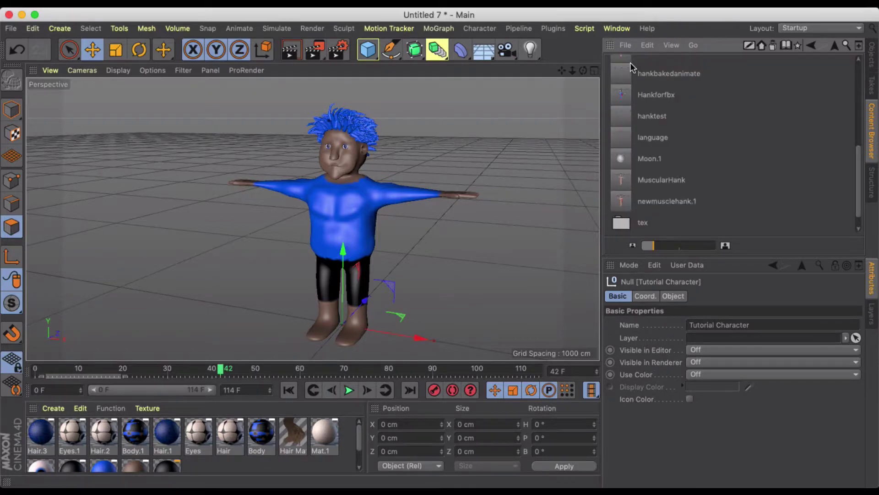
pyautogui.scroll(-1, 650, 148)
pyautogui.scroll(10, 649, 147)
pyautogui.scroll(-10, 650, 148)
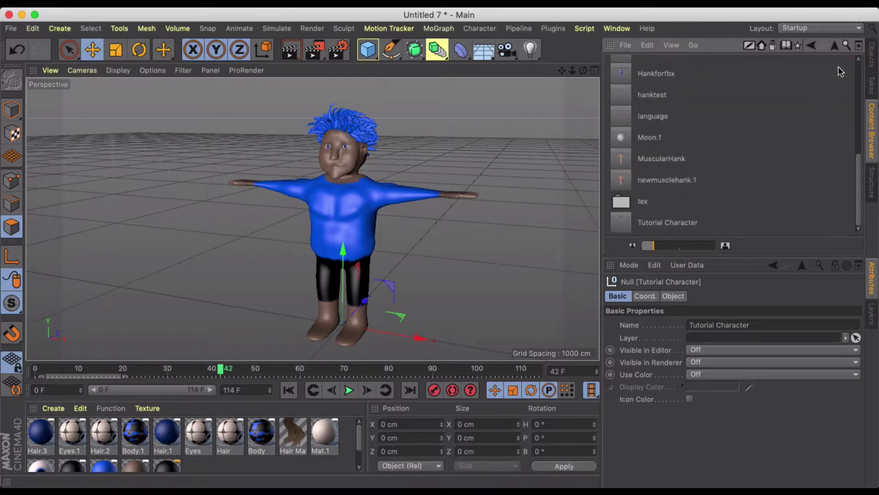
# Delete the original Tutorial Character group and the Sound object from the scene
pyautogui.click(871, 49)
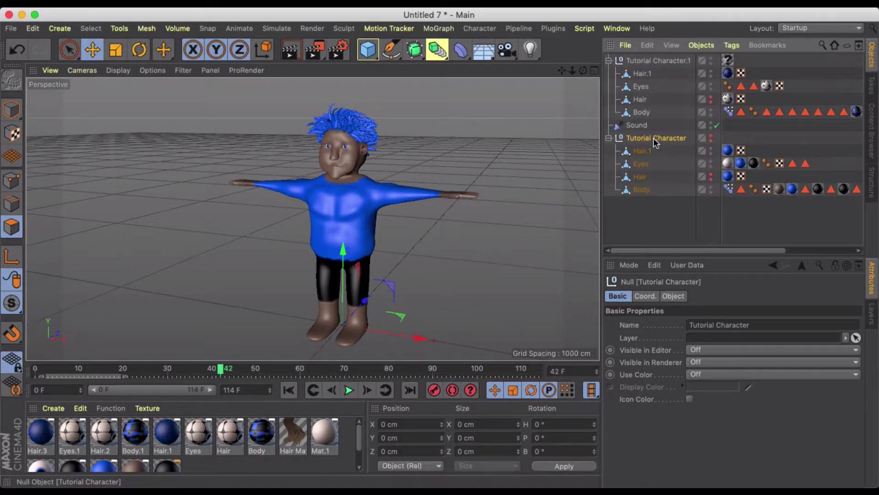
pyautogui.press('Delete')
pyautogui.click(639, 124)
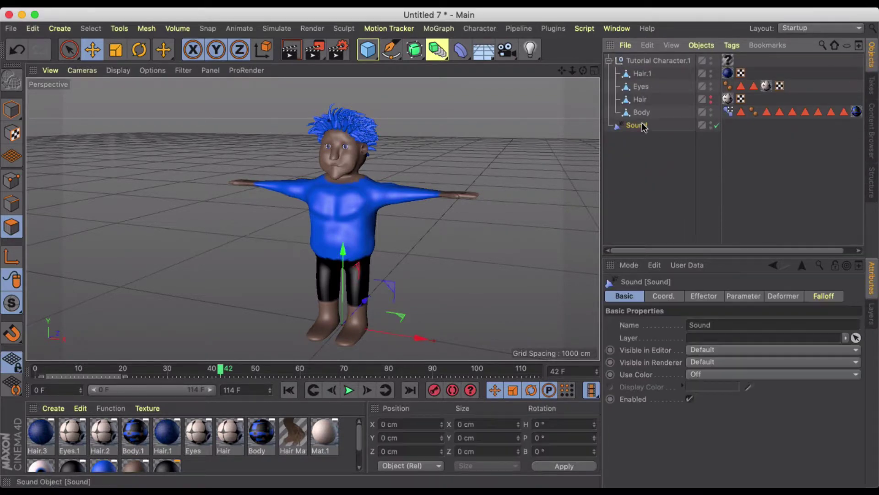
pyautogui.press('Delete')
# Start an FBX export of the baked Tutorial Character.1 group as tutorialcharacter.fbx in the Desktop's TUtorials folder
pyautogui.click(653, 61)
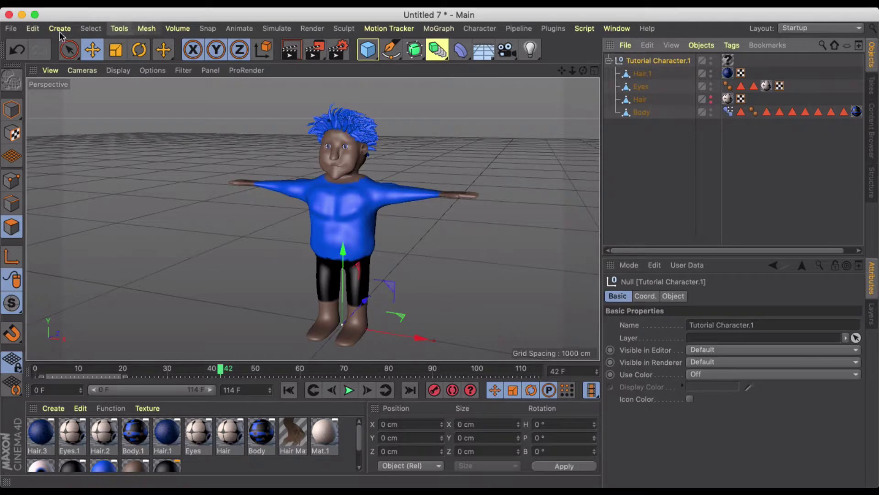
pyautogui.click(11, 27)
pyautogui.moveTo(73, 273)
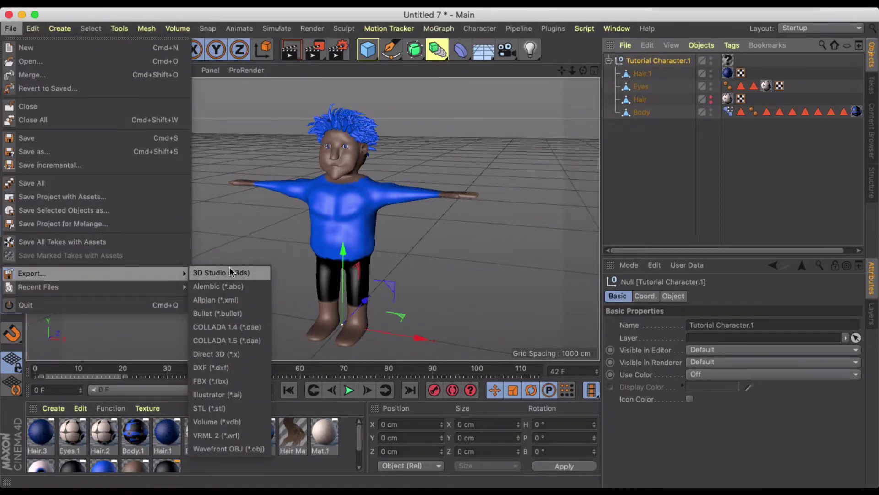
pyautogui.click(227, 382)
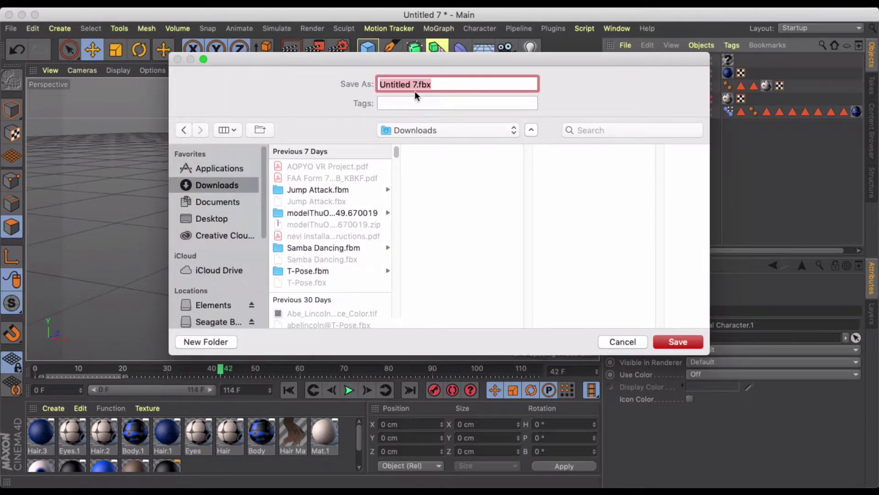
pyautogui.moveTo(416, 85); pyautogui.dragTo(351, 83)
pyautogui.write('tiut')
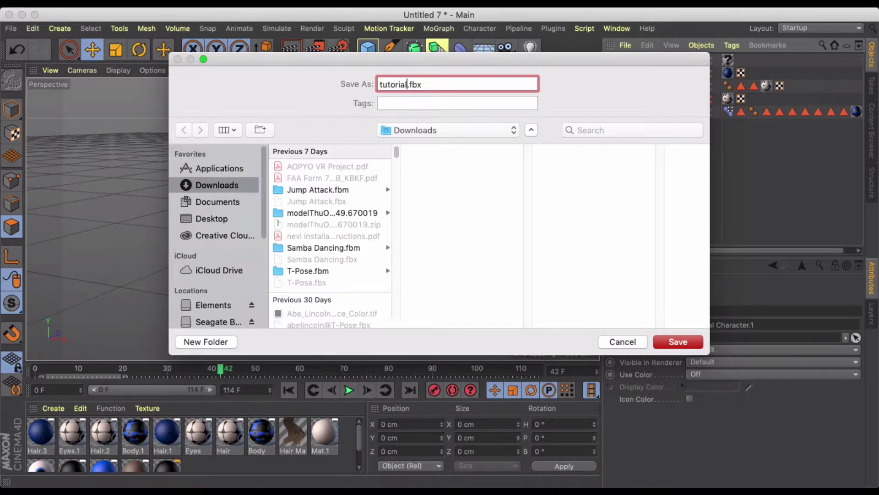
pyautogui.click(221, 230)
pyautogui.click(224, 220)
pyautogui.scroll(-2, 322, 229)
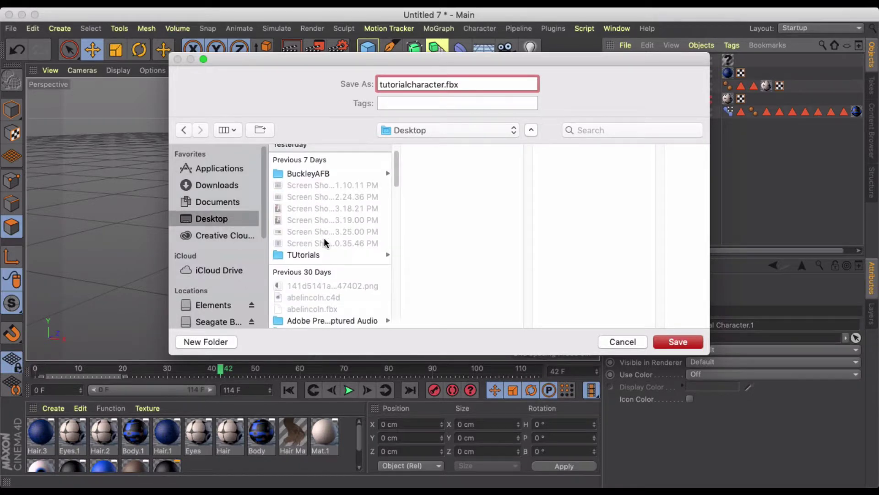
pyautogui.click(326, 254)
pyautogui.click(672, 339)
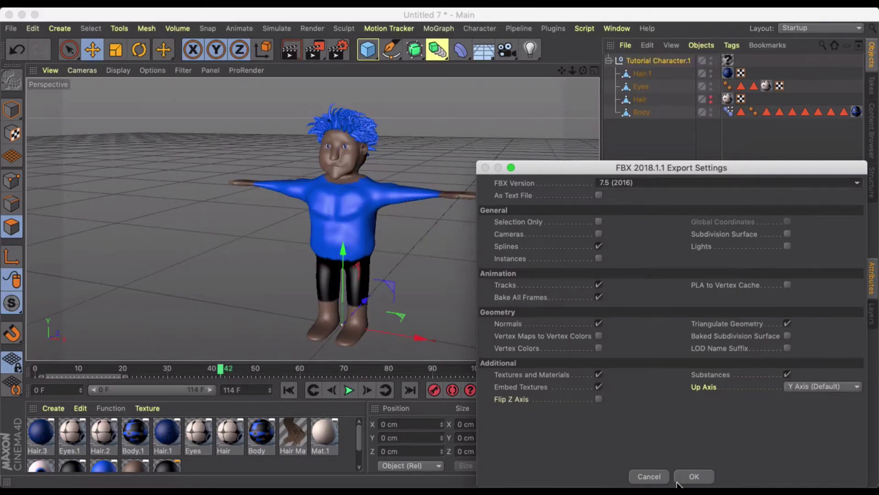
# Set the FBX version to 7.4 (2014) and run the export
pyautogui.click(532, 34)
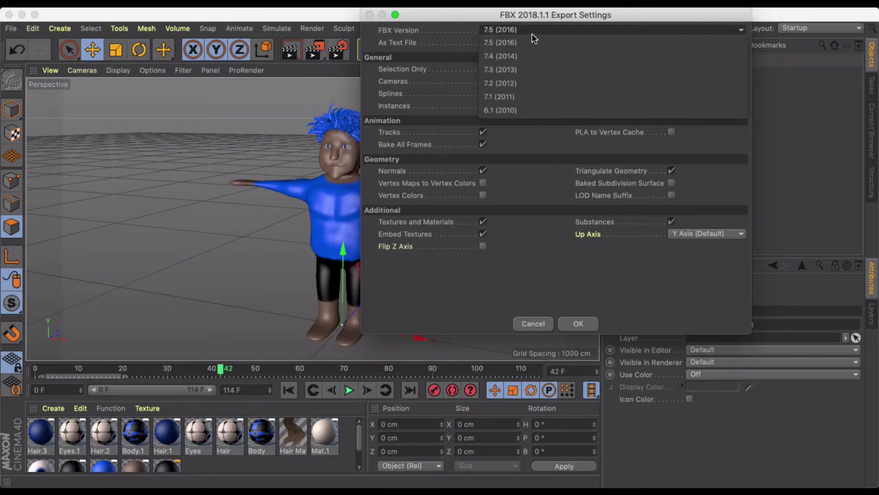
pyautogui.click(526, 52)
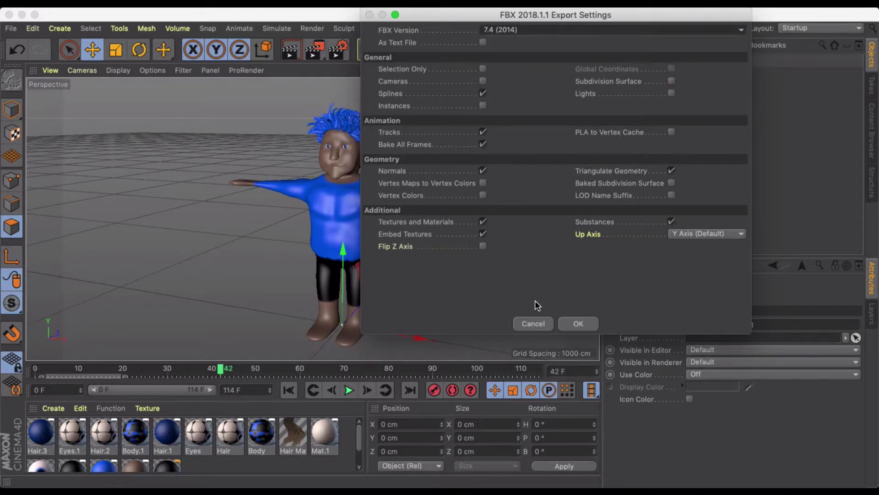
pyautogui.click(577, 324)
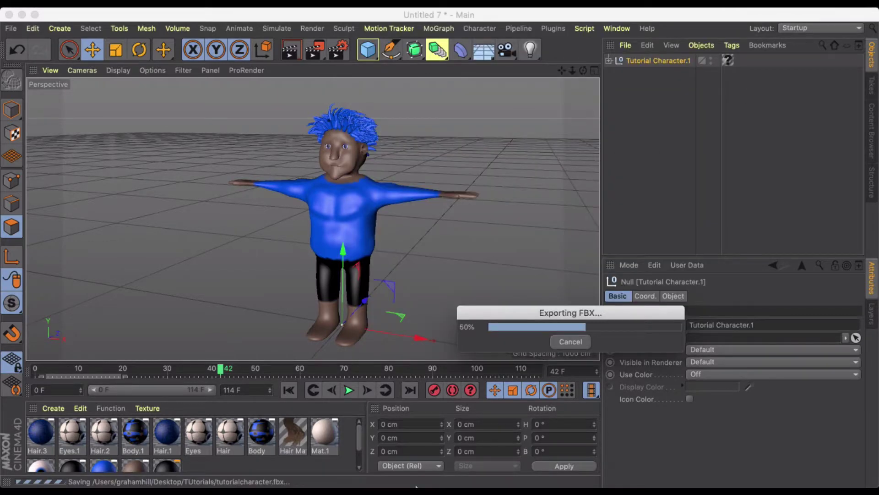
# Switch to Mixamo in Google Chrome and upload tutorialcharacter.fbx as a new character
pyautogui.click(98, 474)
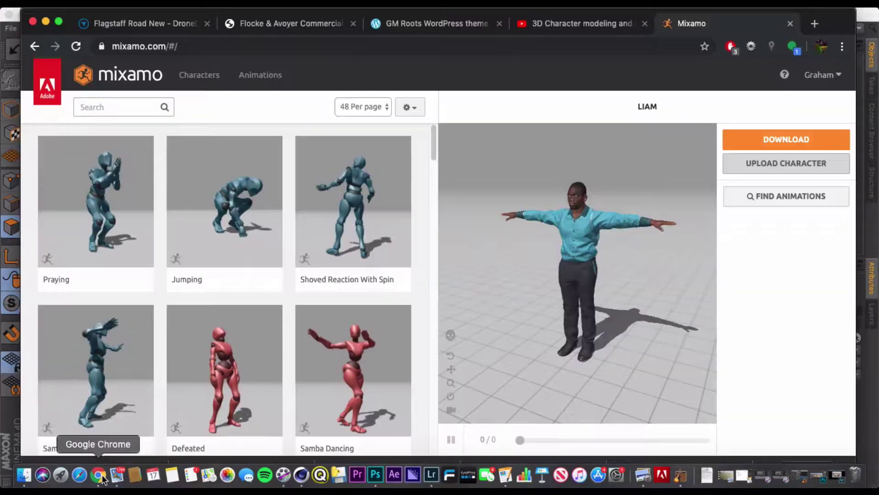
pyautogui.click(772, 163)
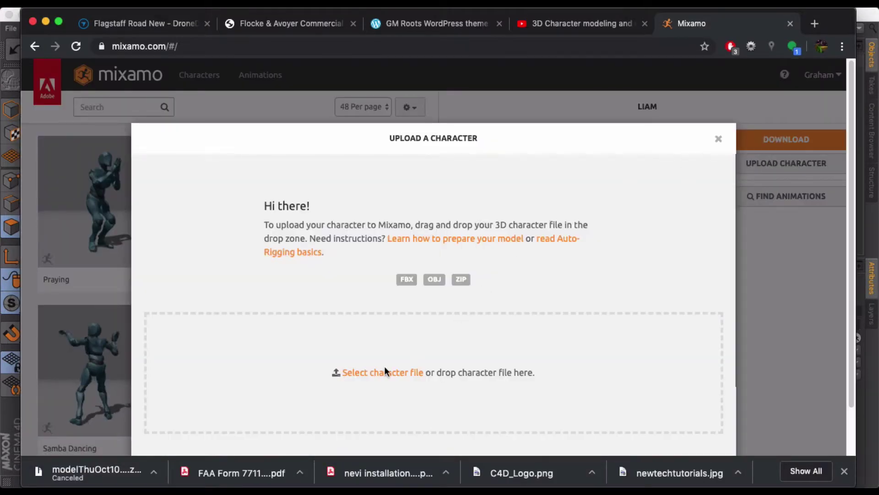
pyautogui.click(374, 374)
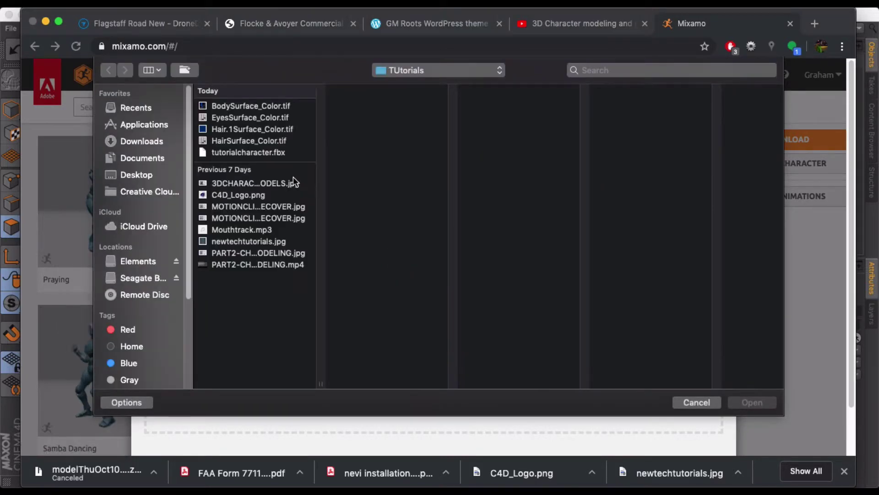
pyautogui.doubleClick(256, 152)
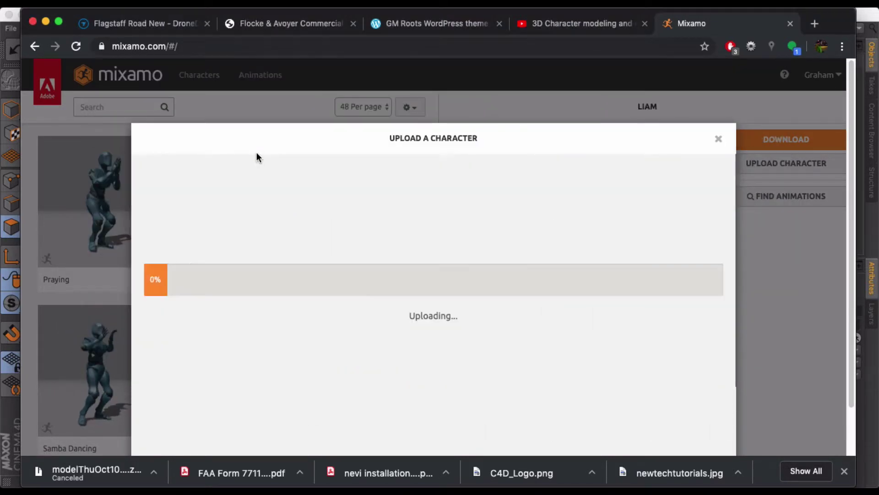
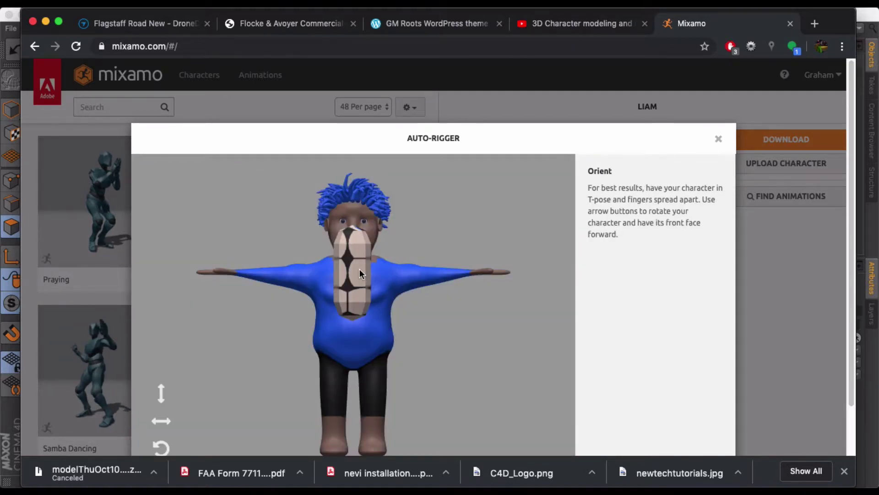
# Inspect the uploaded character in the Auto-Rigger's orientation view and close it without rigging
pyautogui.scroll(-2, 359, 268)
pyautogui.scroll(1, 356, 274)
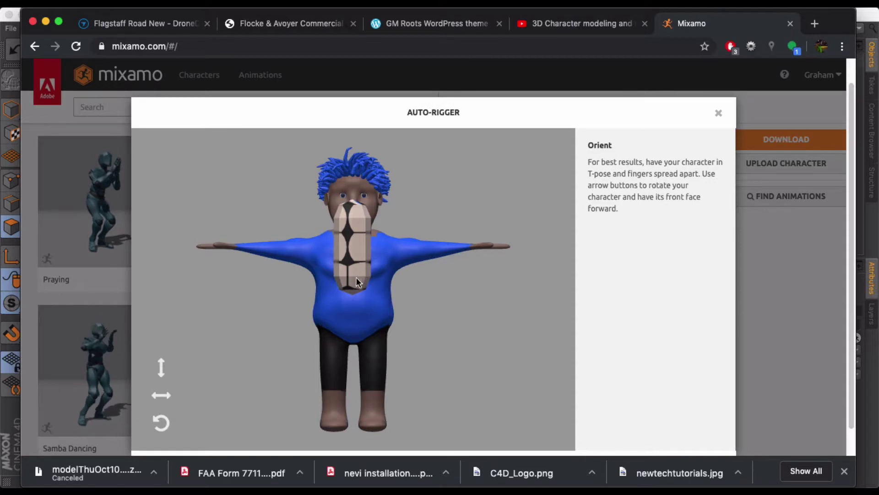
pyautogui.click(719, 114)
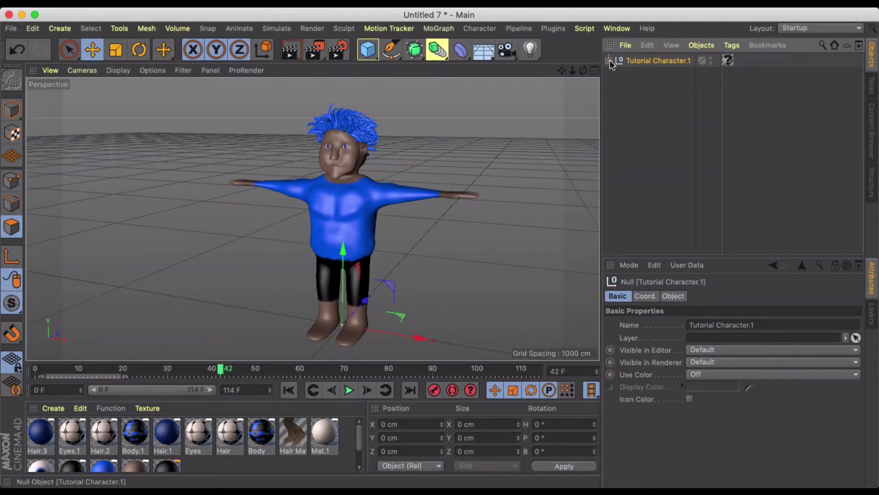
# In Cinema 4D, expand the Tutorial Character.1 group and delete its hidden Hair object
pyautogui.click(609, 61)
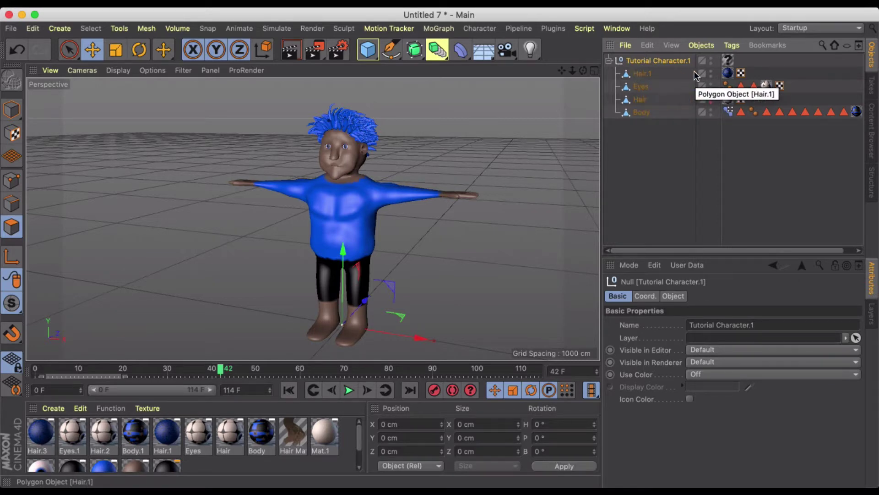
pyautogui.click(640, 100)
pyautogui.press('Delete')
# Export the Tutorial Character.1 scene as FBX version 7.4 (2014), replacing the existing tutorialcharacter.fbx in the TUtorials folder
pyautogui.click(642, 61)
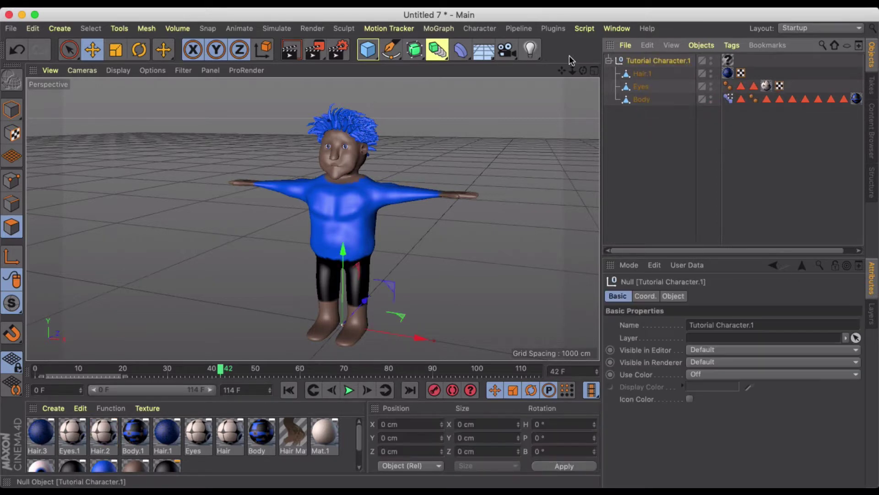
pyautogui.click(12, 30)
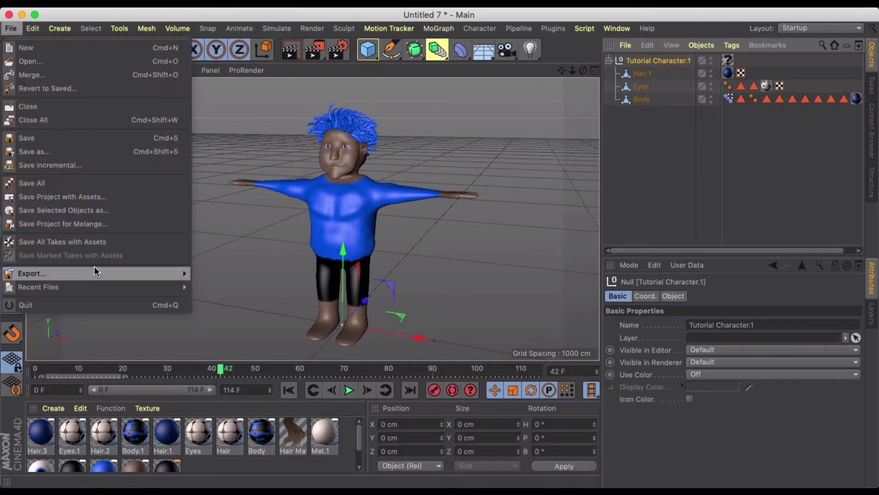
pyautogui.moveTo(94, 273)
pyautogui.click(215, 381)
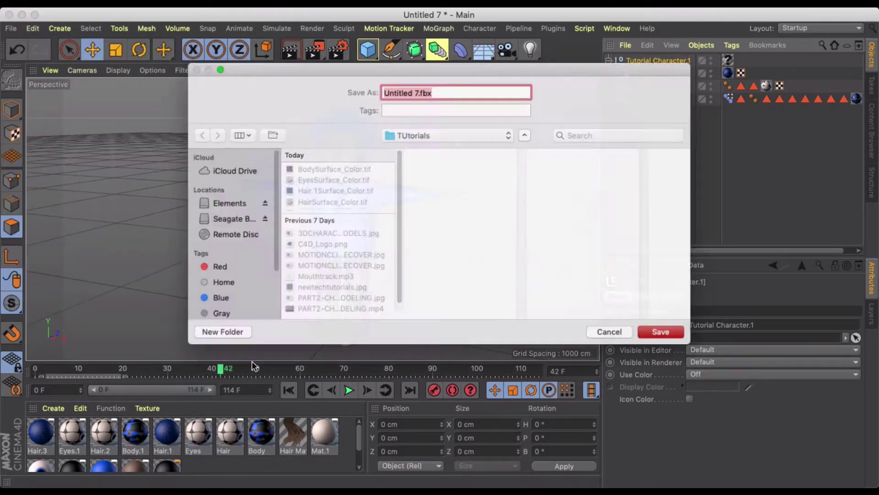
pyautogui.click(339, 217)
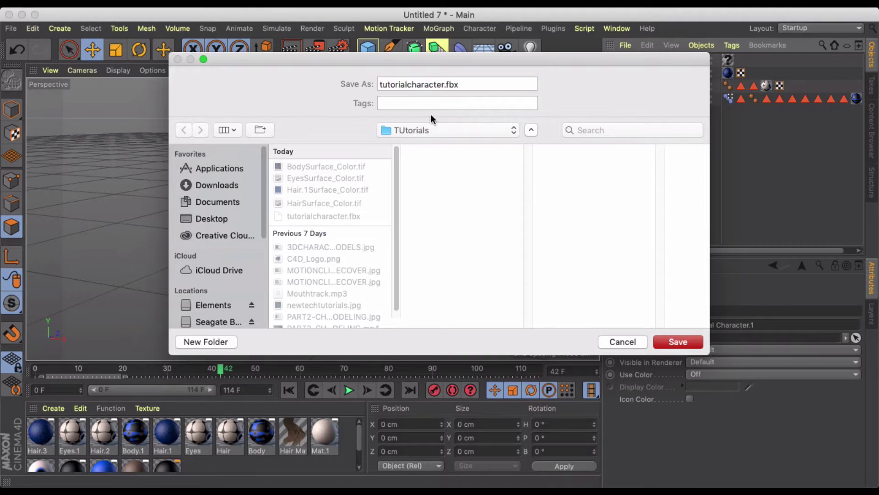
pyautogui.click(667, 339)
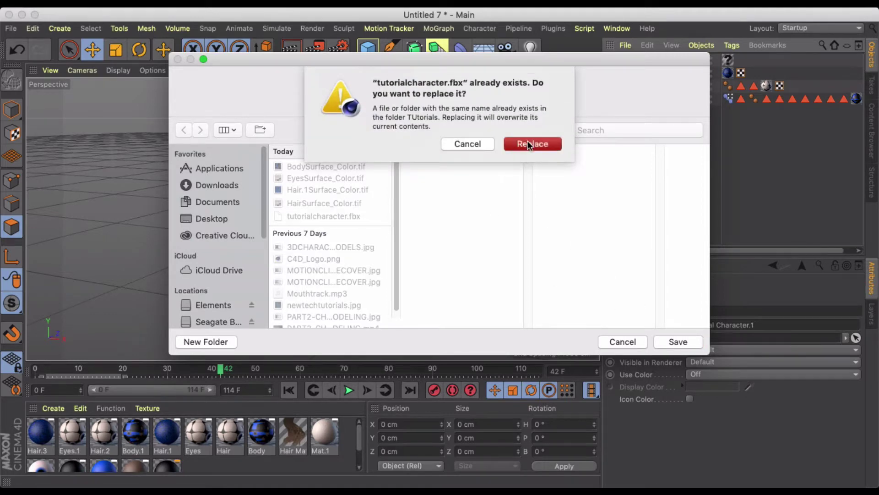
pyautogui.click(527, 142)
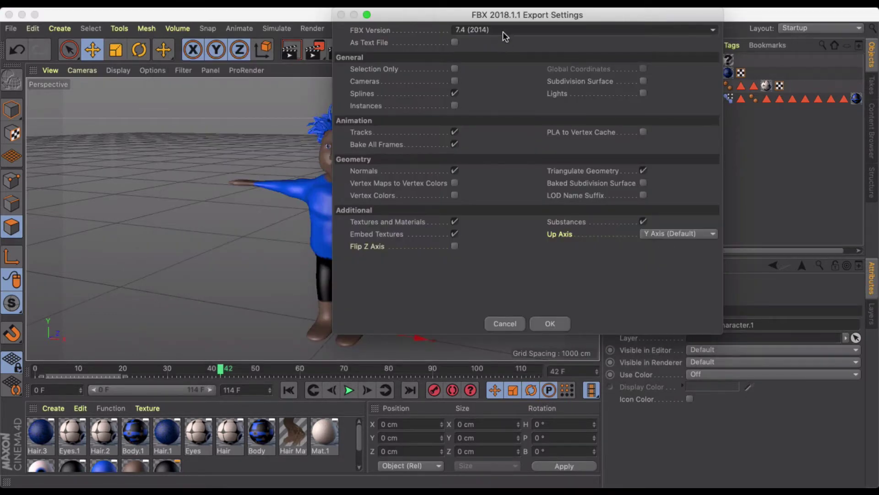
pyautogui.click(551, 326)
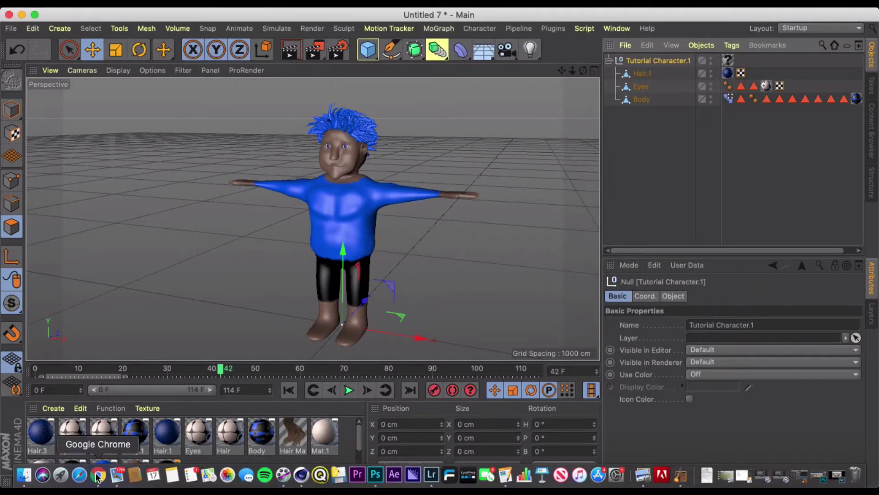
# Switch to Mixamo in Google Chrome and upload the re-exported tutorialcharacter.fbx from the TUtorials folder
pyautogui.click(98, 476)
pyautogui.click(786, 163)
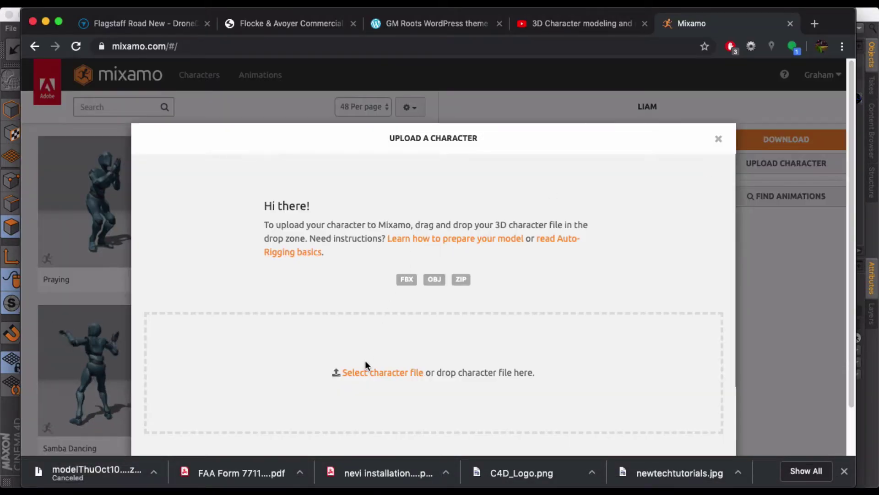
pyautogui.click(366, 373)
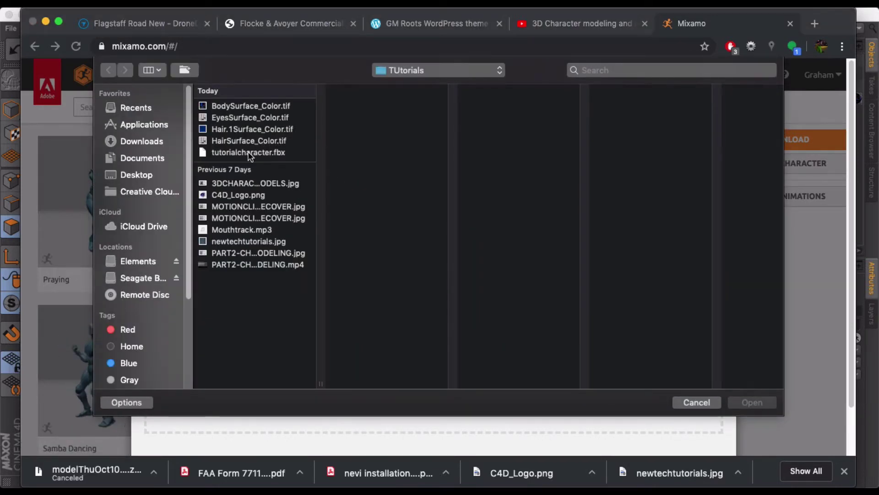
pyautogui.doubleClick(248, 152)
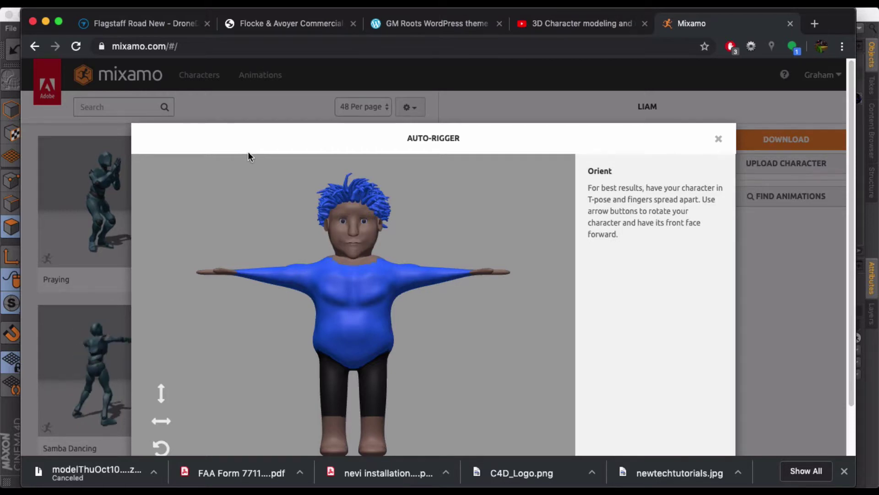
# Accept the character's orientation and place the chin, wrist, elbow, knee and groin markers on the body with symmetry enabled
pyautogui.scroll(-2, 504, 261)
pyautogui.click(701, 446)
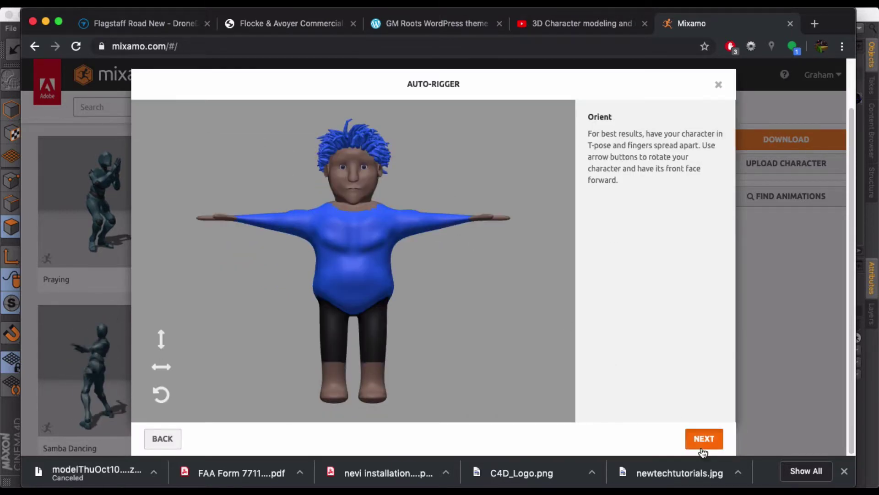
pyautogui.moveTo(202, 261); pyautogui.dragTo(354, 208)
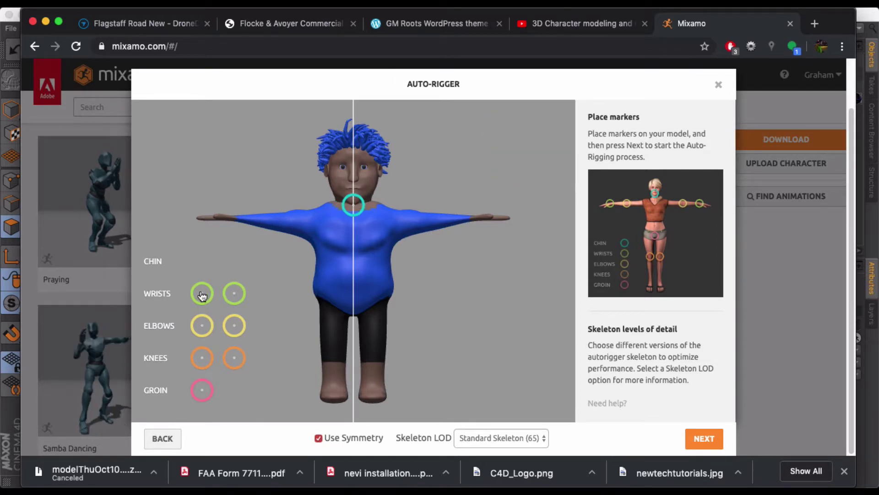
pyautogui.moveTo(202, 295)
pyautogui.mouseDown()
pyautogui.moveTo(220, 239)
pyautogui.moveTo(237, 222)
pyautogui.mouseUp()
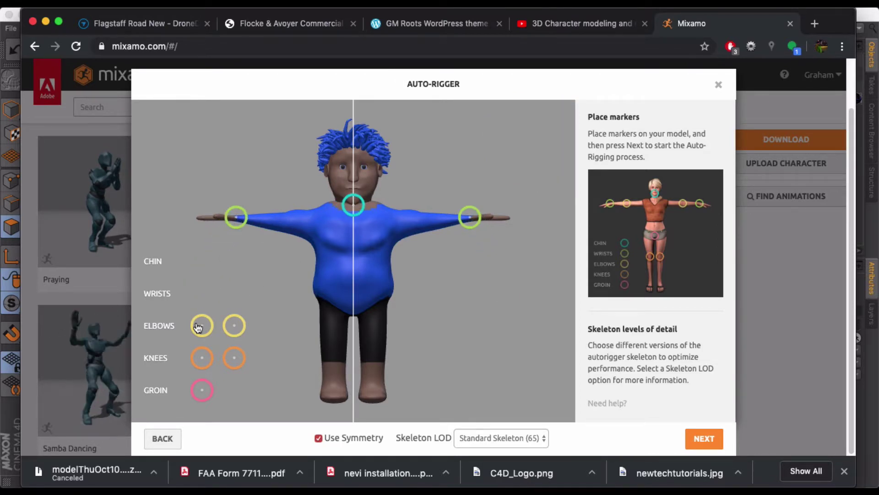
pyautogui.moveTo(197, 329)
pyautogui.mouseDown()
pyautogui.moveTo(270, 281)
pyautogui.moveTo(275, 220)
pyautogui.mouseUp()
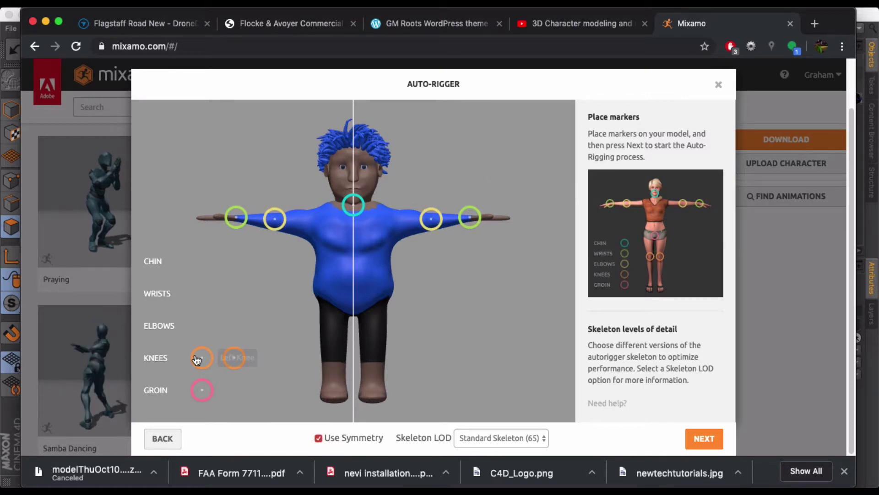
pyautogui.moveTo(197, 360); pyautogui.dragTo(334, 343)
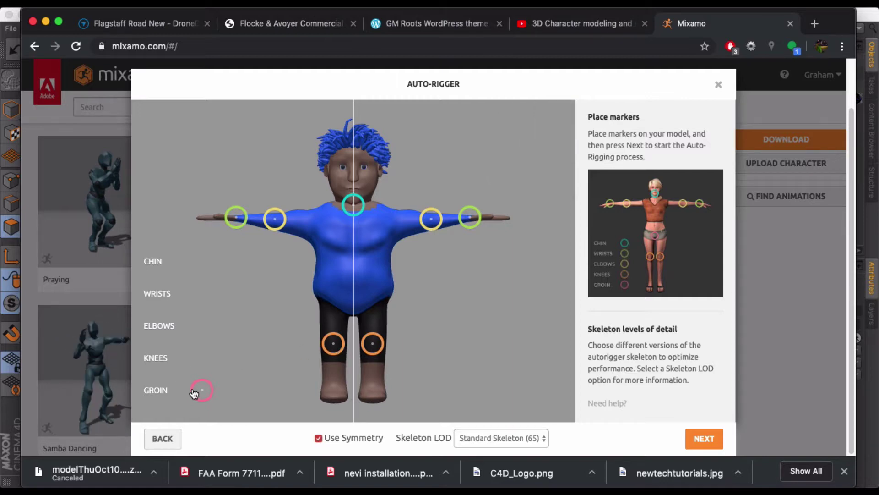
pyautogui.moveTo(194, 393); pyautogui.dragTo(352, 316)
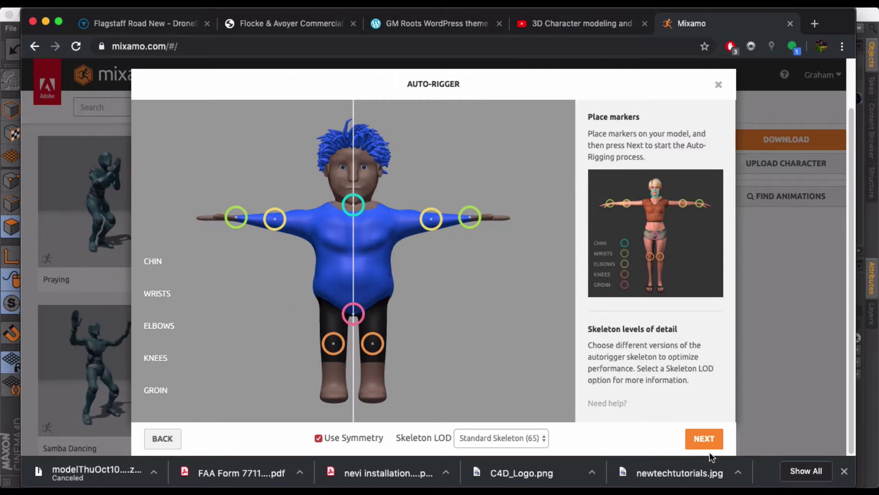
# Run the auto-rigging with the Standard Skeleton (65) and accept the rigged model as the new current character
pyautogui.click(703, 441)
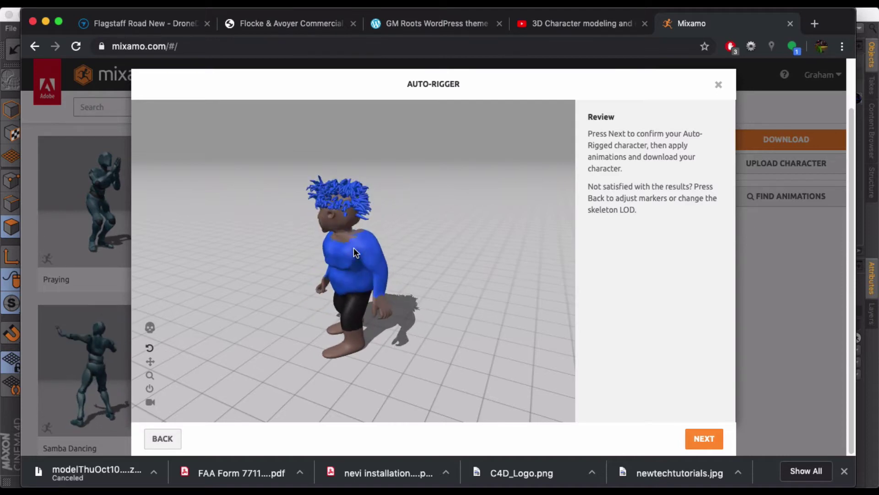
pyautogui.click(711, 438)
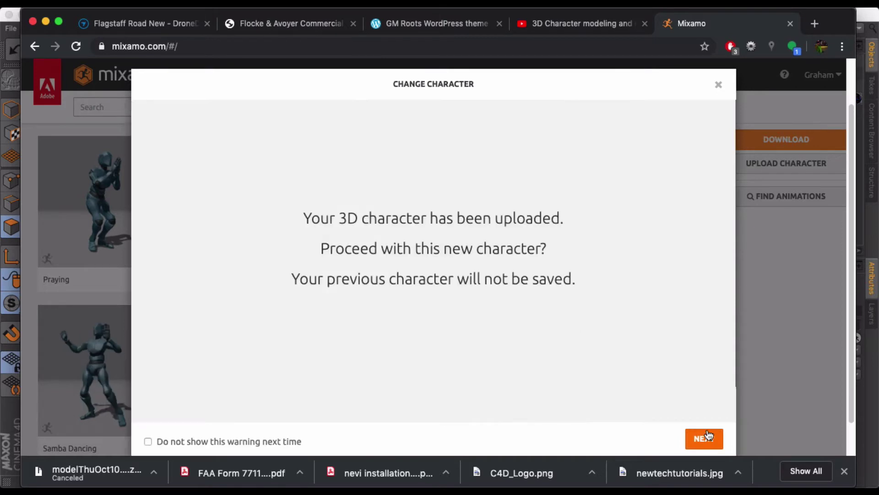
pyautogui.click(704, 438)
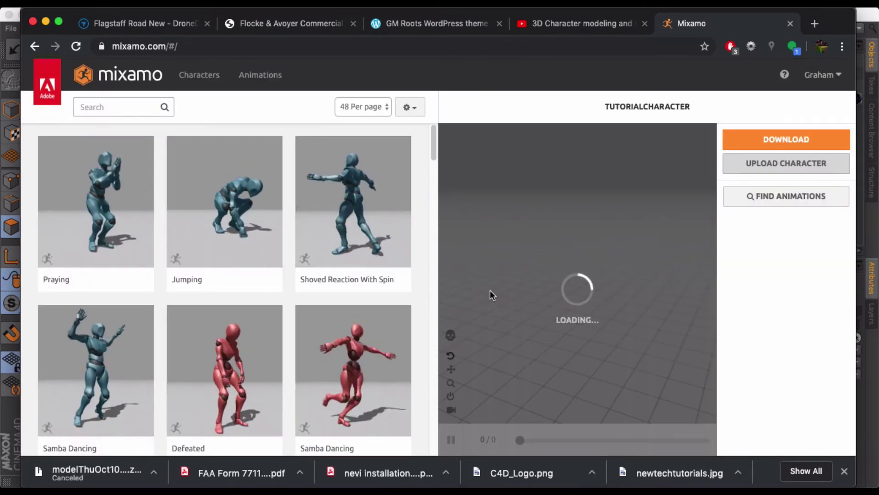
# Search the animations for "talking" and apply the first Talking animation to the character
pyautogui.click(111, 107)
pyautogui.write('talking')
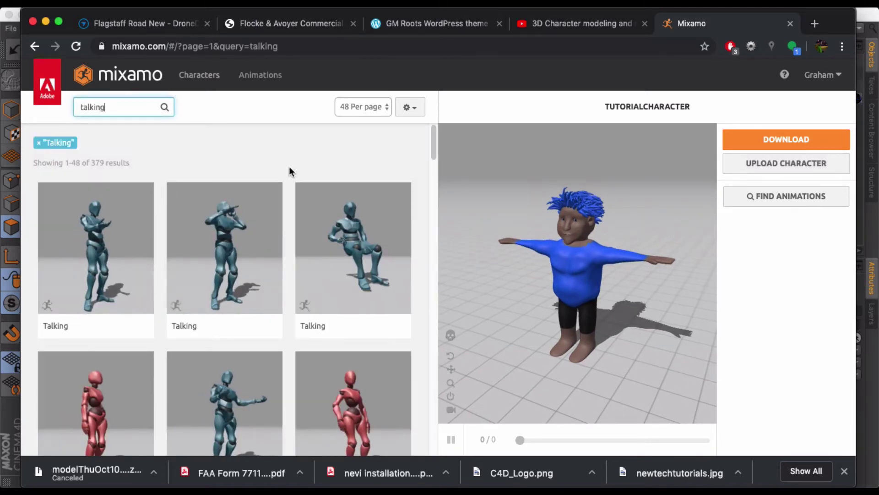
pyautogui.click(122, 224)
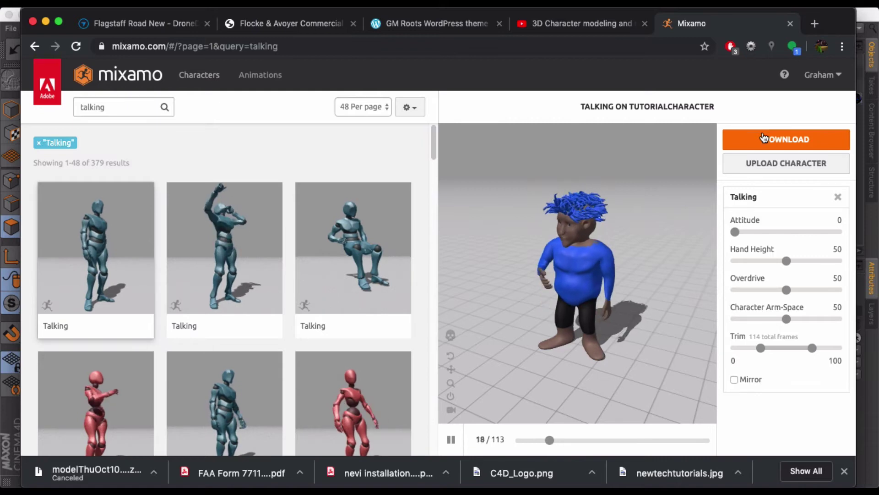
# Download the animated character in FBX(.fbx) format with skin, at 30 frames per second and without keyframe reduction
pyautogui.click(766, 136)
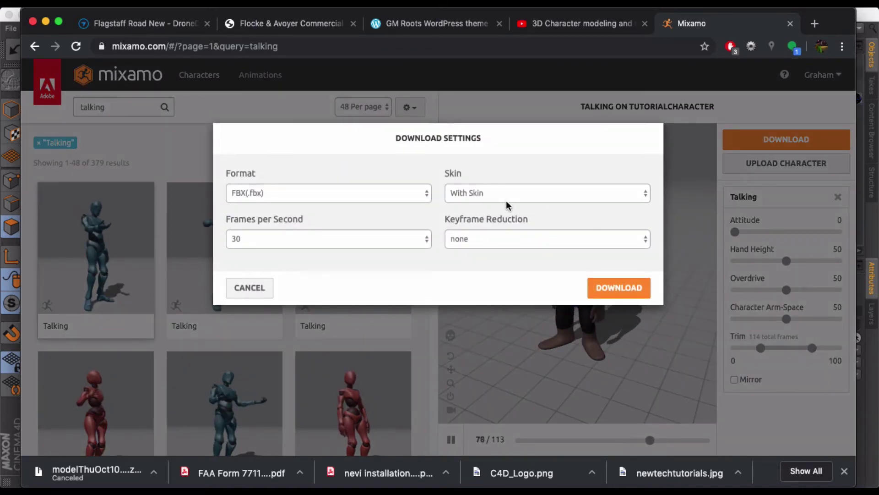
pyautogui.click(418, 196)
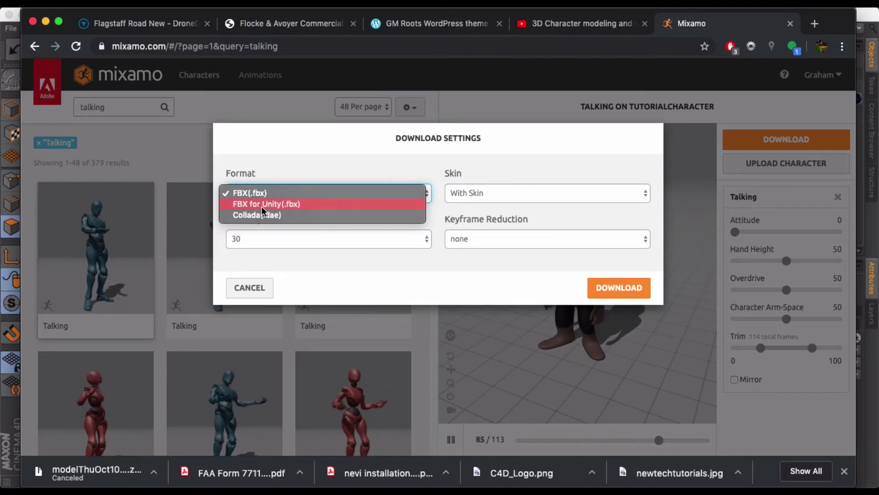
pyautogui.click(290, 170)
pyautogui.click(607, 288)
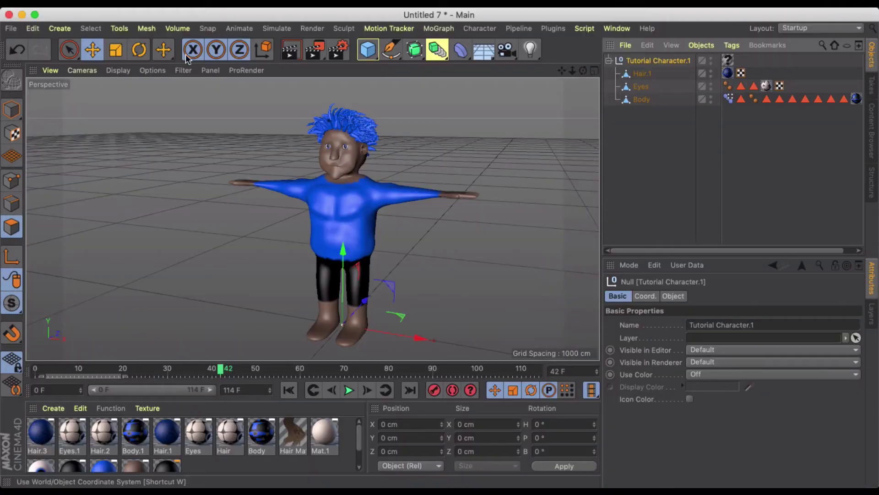
# In Cinema 4D, merge Talking.fbx from the Downloads folder into the scene with the existing FBX import settings, without reassigning the included takes
pyautogui.click(14, 28)
pyautogui.click(32, 74)
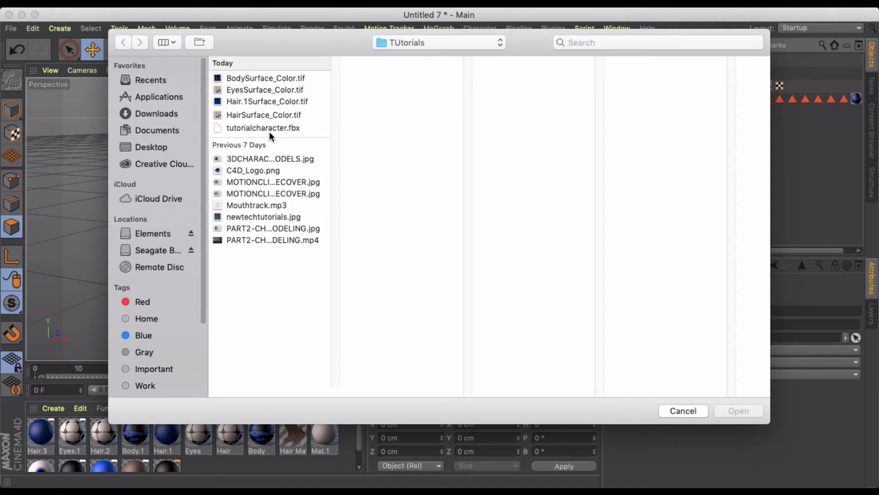
pyautogui.click(269, 125)
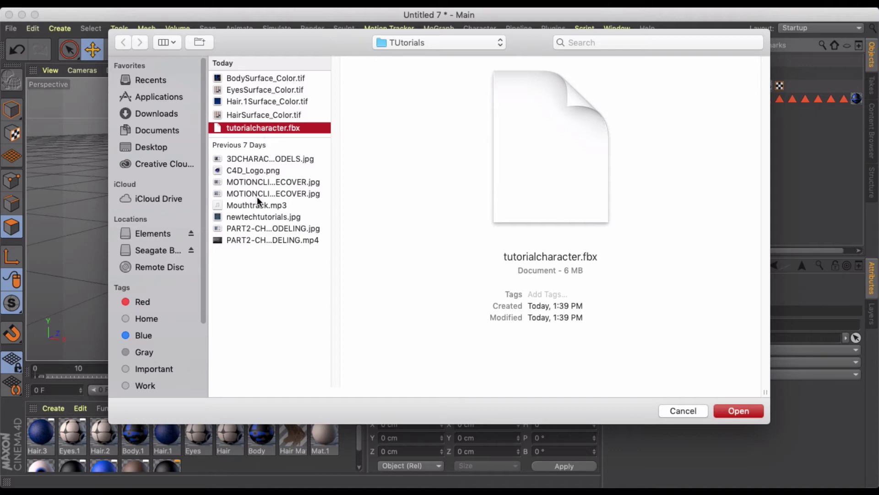
pyautogui.click(154, 114)
pyautogui.click(236, 77)
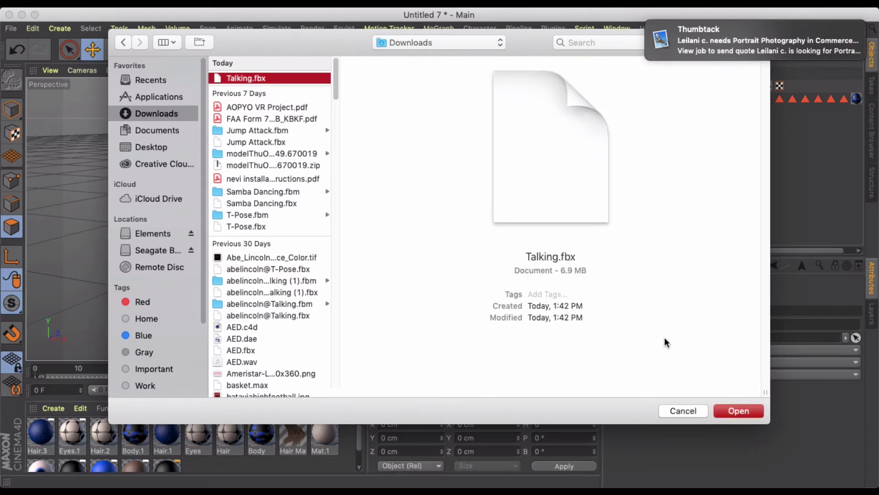
pyautogui.click(733, 411)
pyautogui.click(835, 34)
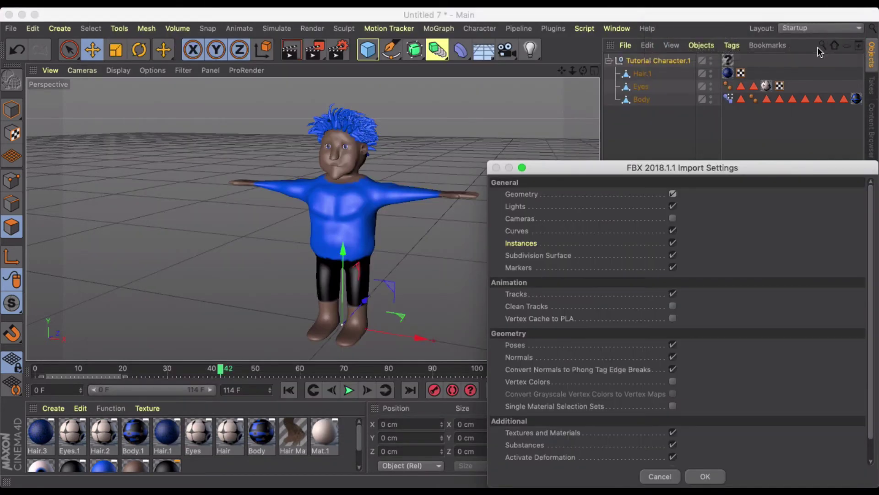
pyautogui.click(705, 477)
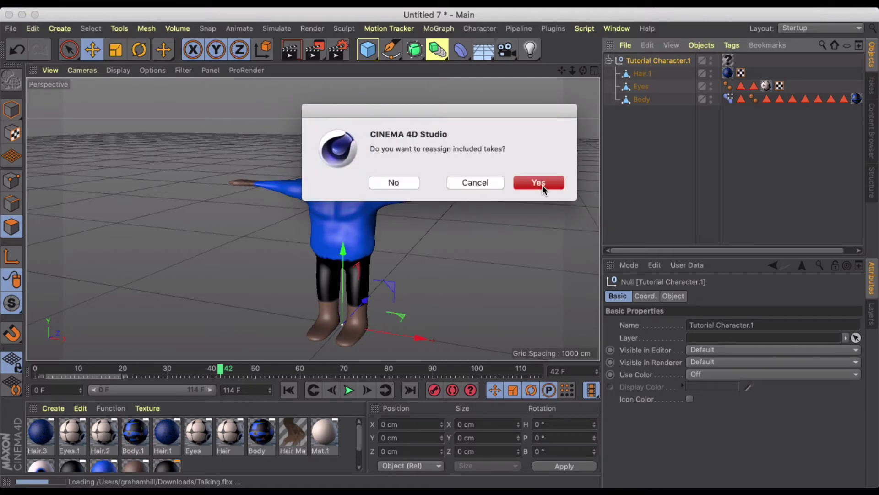
pyautogui.click(387, 183)
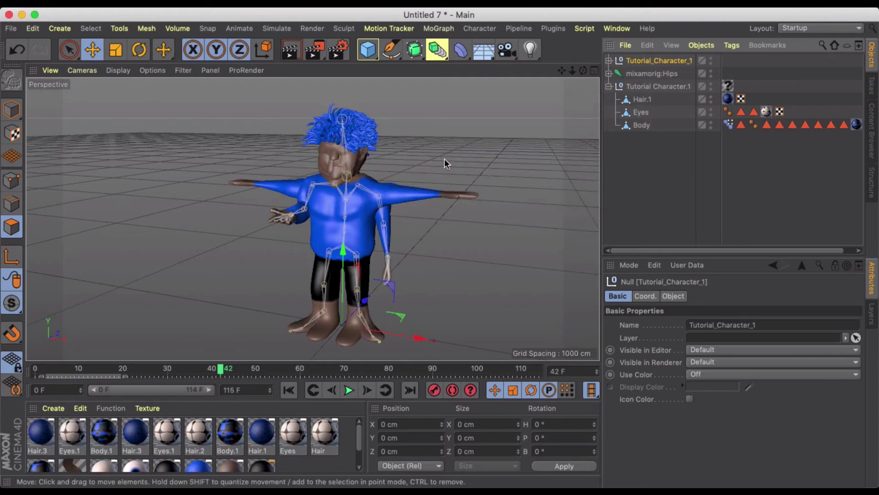
# Hide the original Tutorial Character.1 group in both the editor and the renderer
pyautogui.click(712, 85)
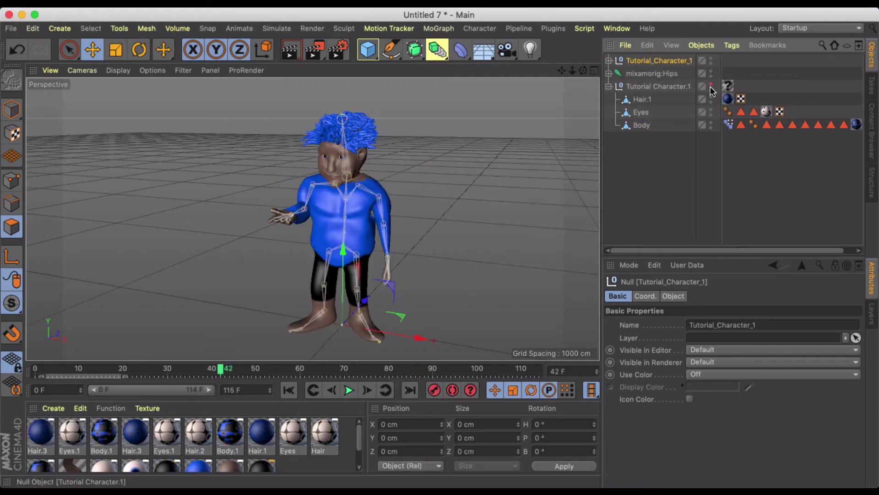
pyautogui.click(710, 87)
# Play the merged talking animation from the start with the upper body in close-up, then return to frame 0
pyautogui.scroll(2, 333, 204)
pyautogui.scroll(3, 326, 167)
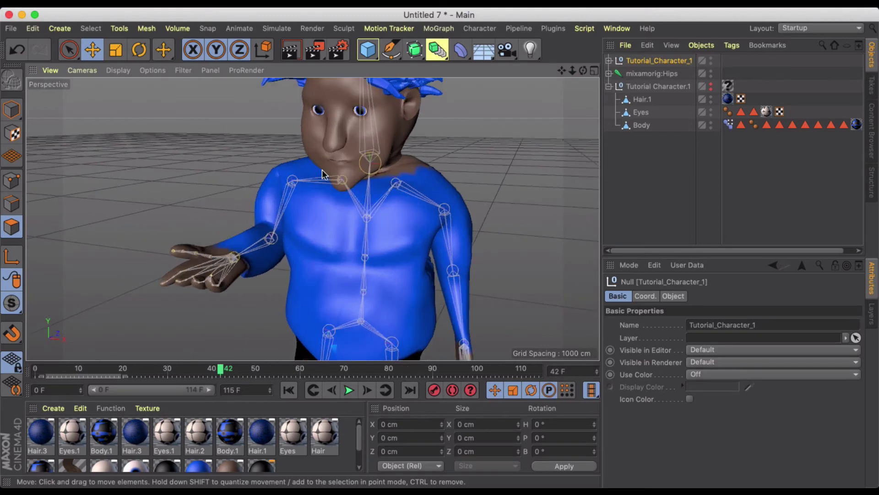
pyautogui.keyDown('alt'); pyautogui.moveTo(326, 173); pyautogui.dragTo(360, 170); pyautogui.keyUp('alt')
pyautogui.keyDown('alt'); pyautogui.moveTo(360, 169); pyautogui.dragTo(360, 197, button='middle'); pyautogui.keyUp('alt')
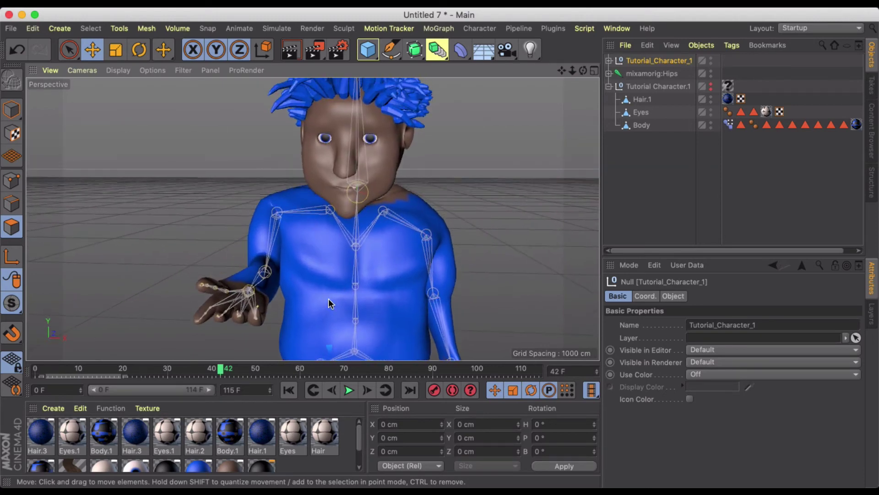
pyautogui.click(289, 390)
pyautogui.click(350, 391)
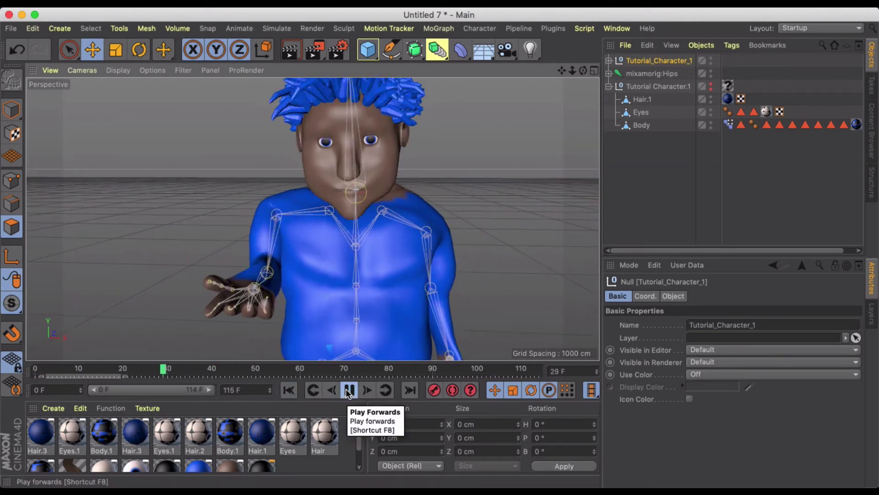
pyautogui.click(349, 391)
pyautogui.moveTo(173, 370); pyautogui.dragTo(9, 347)
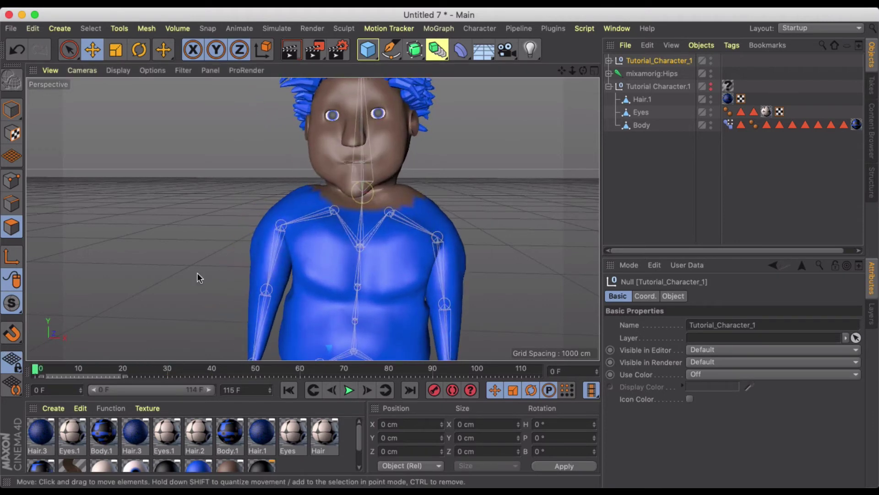
# Collapse the Tutorial Character.1 group and add a MoGraph Sound effector to the scene
pyautogui.click(639, 150)
pyautogui.click(609, 86)
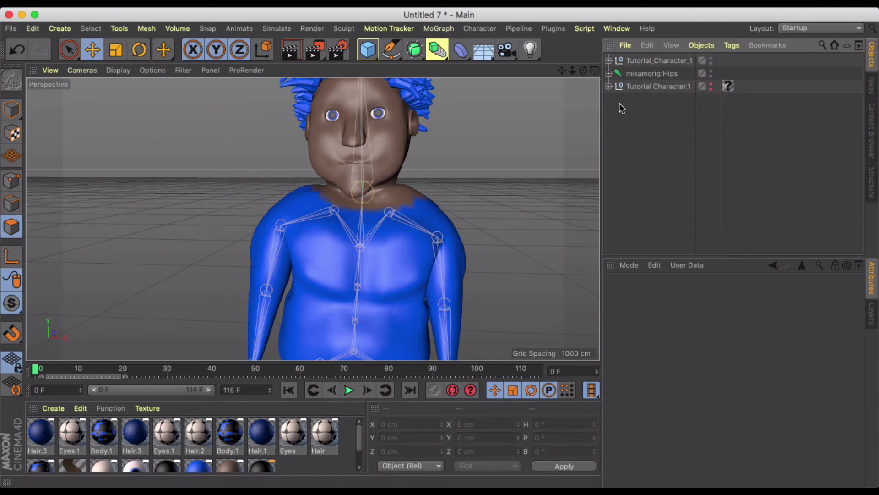
pyautogui.click(475, 29)
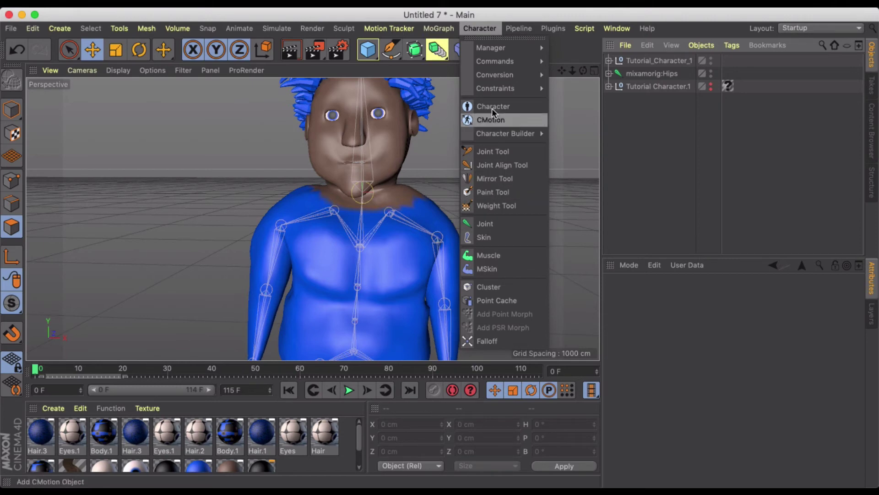
pyautogui.moveTo(441, 29)
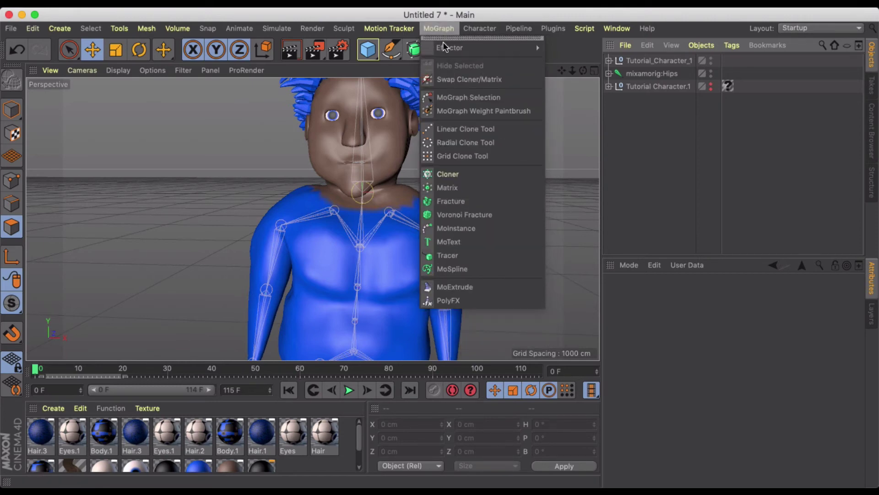
pyautogui.moveTo(536, 49)
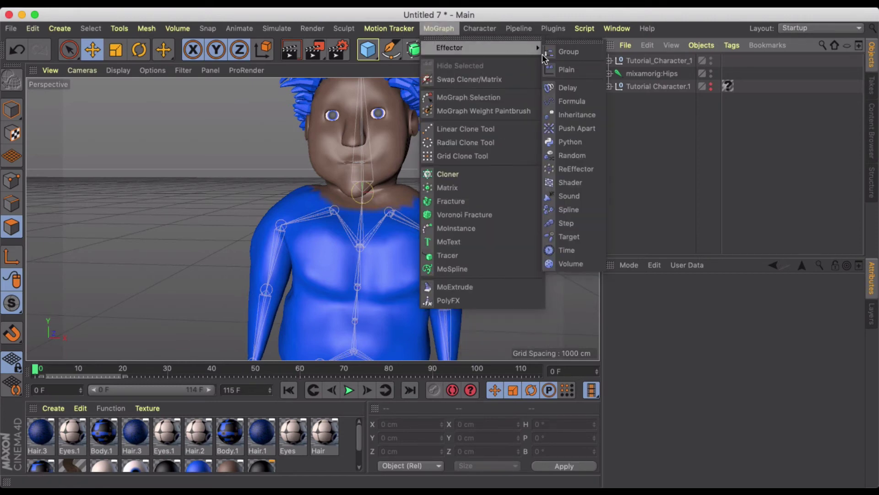
pyautogui.click(568, 196)
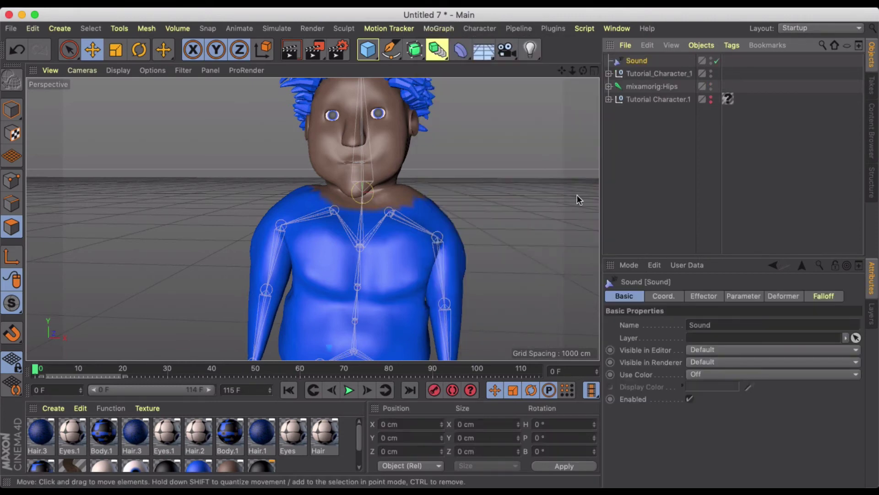
# Load Mouthtrack.mp3 from the TUtorials folder as the Sound effector's sound track
pyautogui.click(712, 296)
pyautogui.click(683, 380)
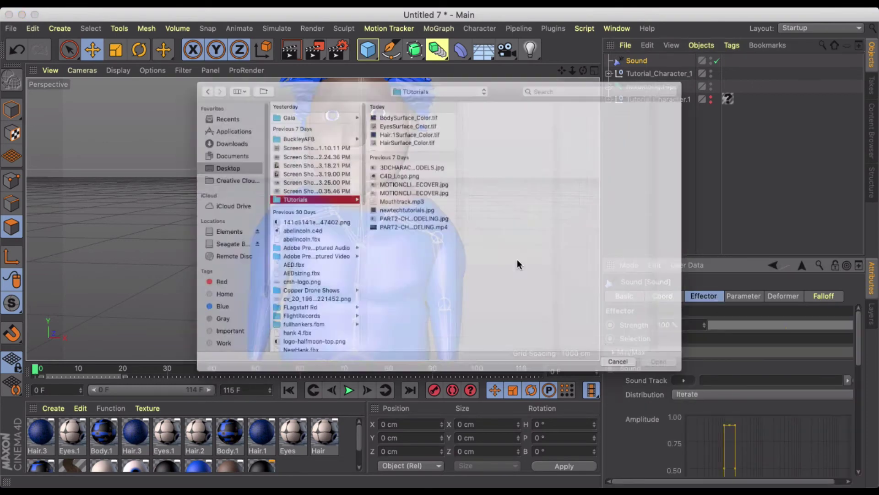
pyautogui.click(389, 205)
pyautogui.click(737, 411)
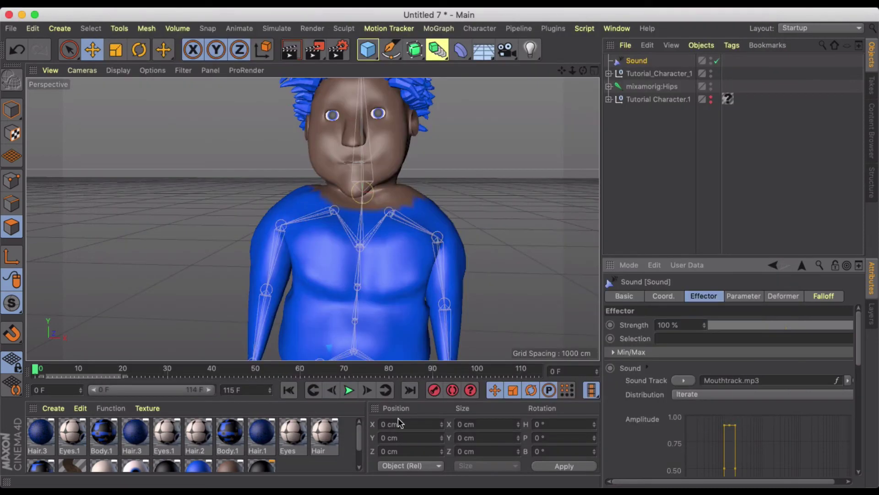
# Play the talking animation with the loaded sound track, examine the mouth in close-up at frame 6, and return to frame 0
pyautogui.click(342, 391)
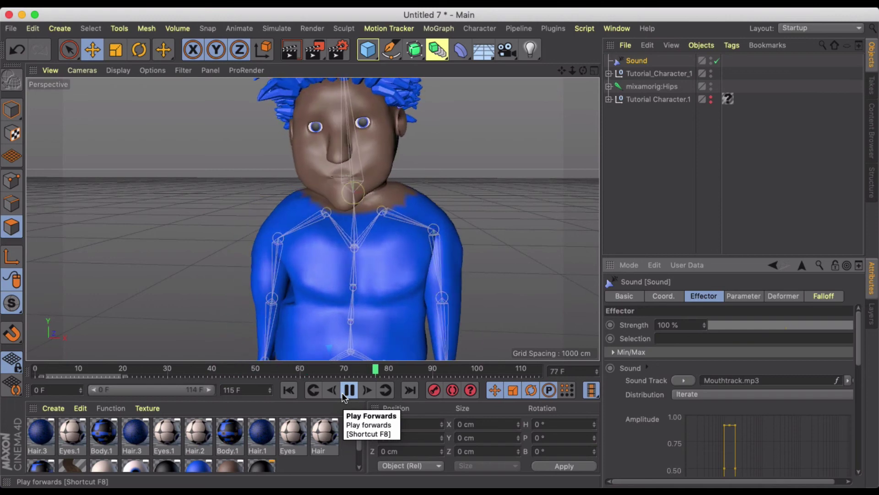
pyautogui.click(347, 392)
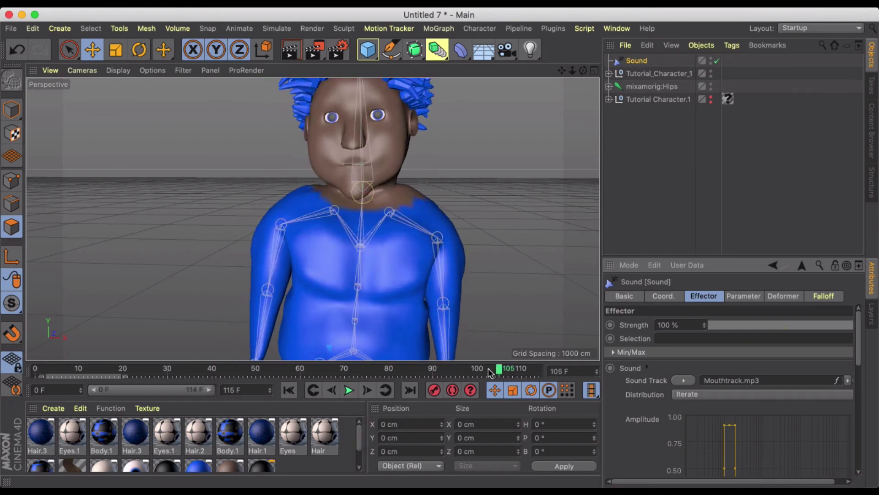
pyautogui.moveTo(488, 368); pyautogui.dragTo(62, 368)
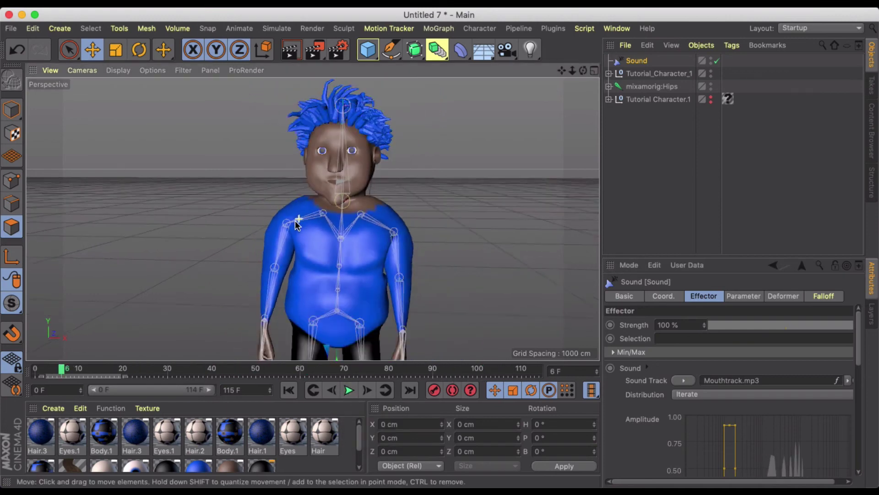
pyautogui.scroll(-2, 297, 224)
pyautogui.keyDown('alt'); pyautogui.moveTo(308, 224); pyautogui.dragTo(313, 195); pyautogui.keyUp('alt')
pyautogui.scroll(5, 320, 148)
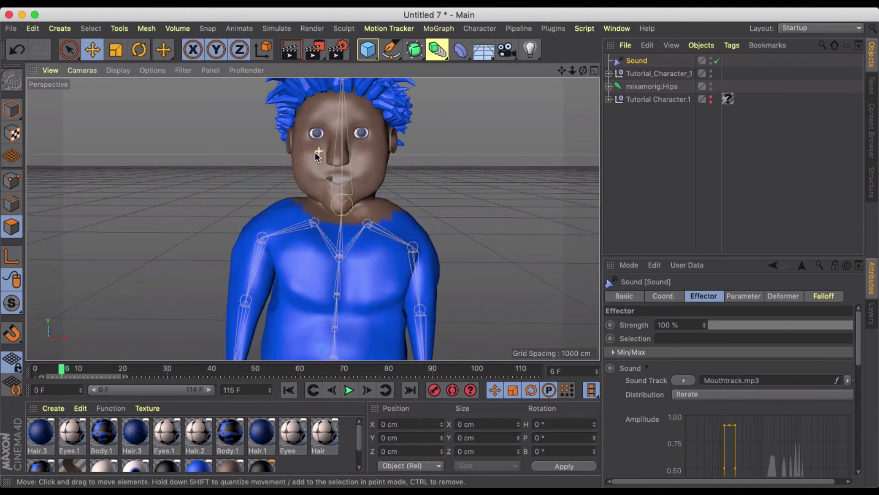
pyautogui.moveTo(63, 368); pyautogui.dragTo(35, 366)
pyautogui.scroll(-5, 257, 277)
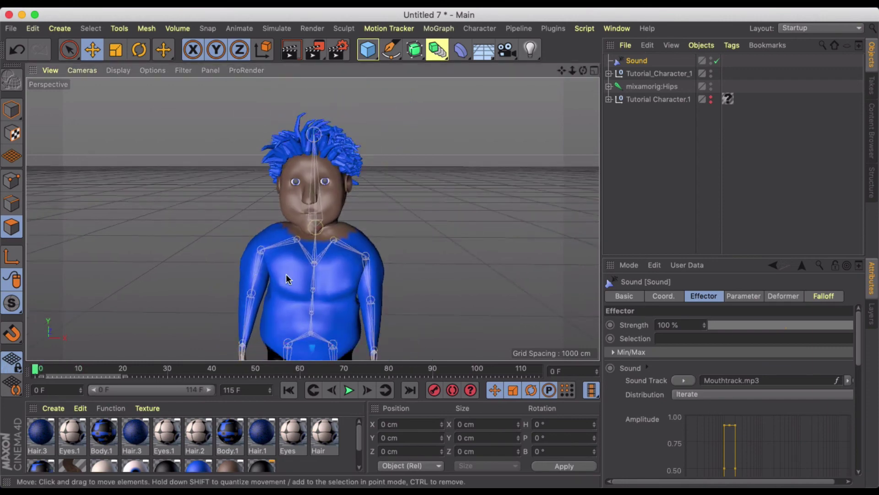
pyautogui.keyDown('alt'); pyautogui.moveTo(285, 274); pyautogui.dragTo(306, 212, button='middle'); pyautogui.keyUp('alt')
pyautogui.keyDown('alt'); pyautogui.moveTo(339, 218); pyautogui.dragTo(312, 209); pyautogui.keyUp('alt')
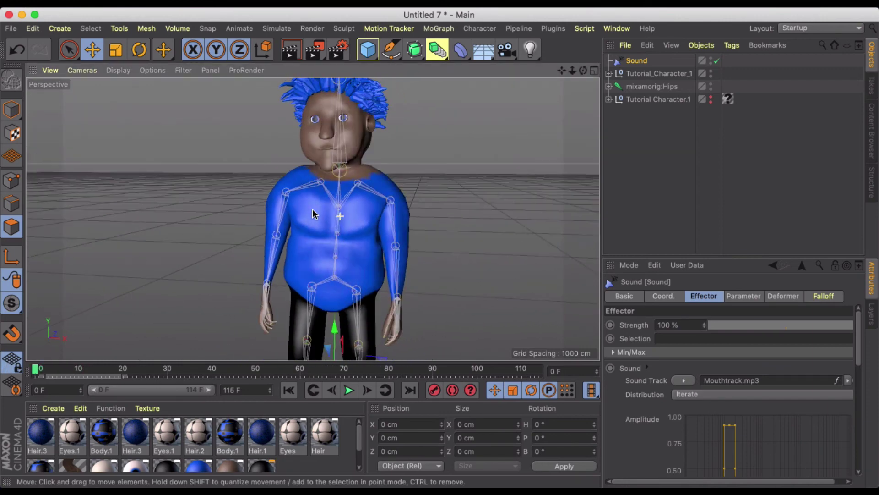
pyautogui.moveTo(307, 485)
pyautogui.scroll(-5, 333, 205)
pyautogui.scroll(4, 326, 210)
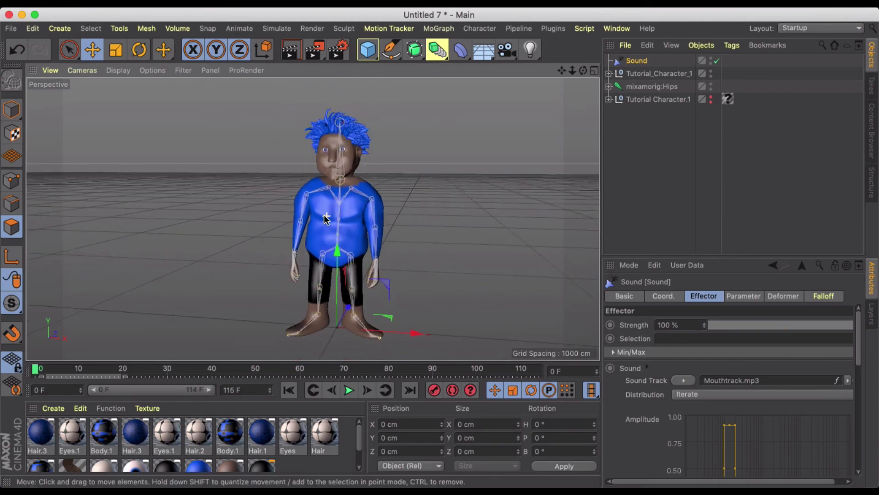
pyautogui.scroll(-3, 327, 211)
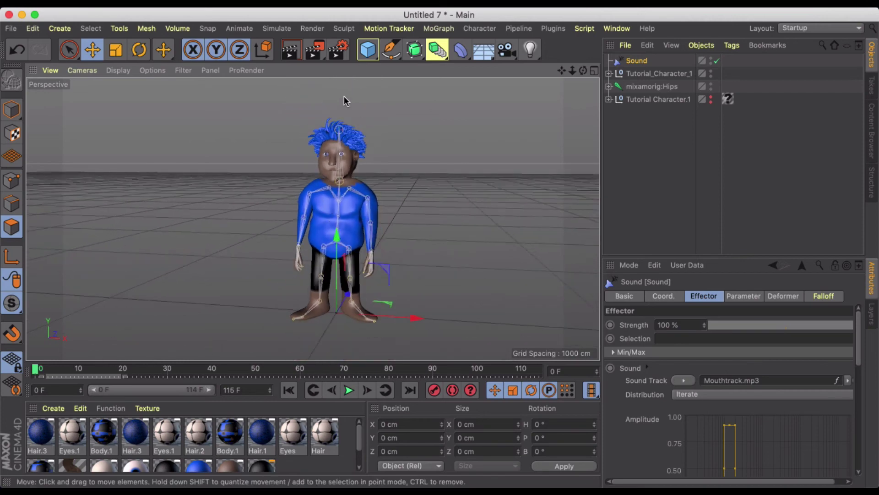
pyautogui.scroll(3, 329, 207)
# Switch to Mixamo in Chrome, browse the other talking animations, and return to Cinema 4D
pyautogui.moveTo(163, 479)
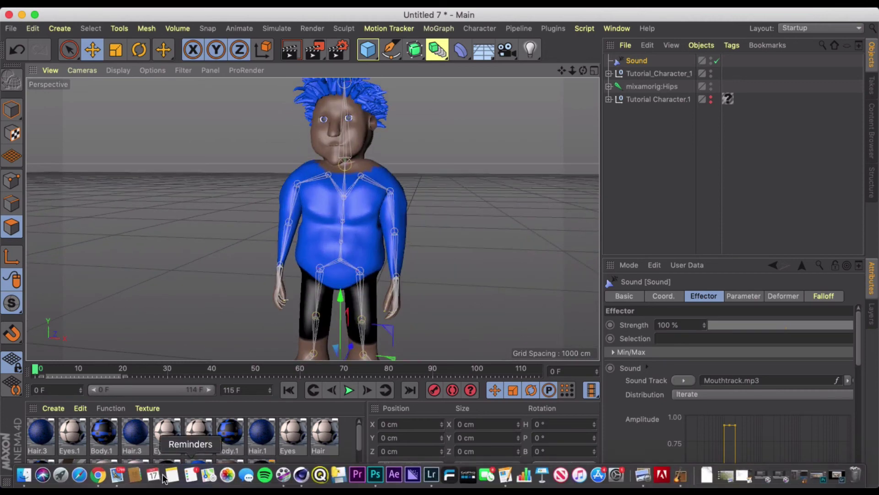
pyautogui.click(98, 474)
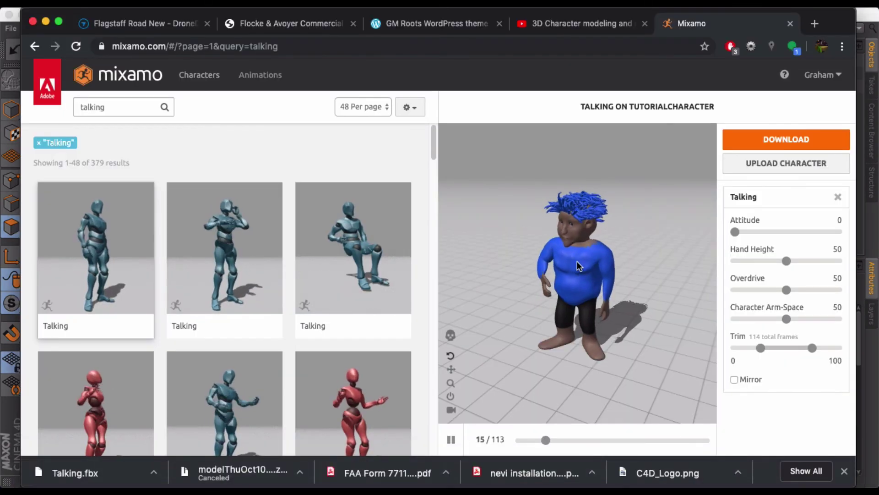
pyautogui.scroll(-2, 215, 233)
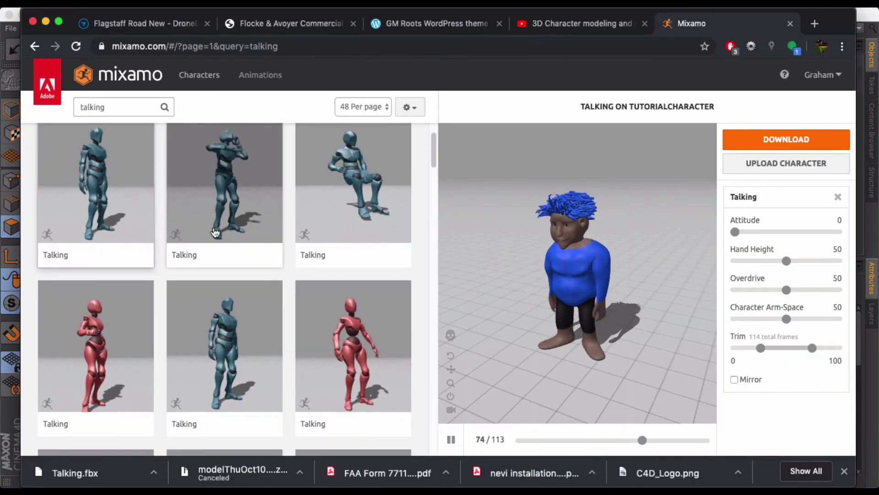
pyautogui.scroll(-1, 215, 232)
pyautogui.click(256, 321)
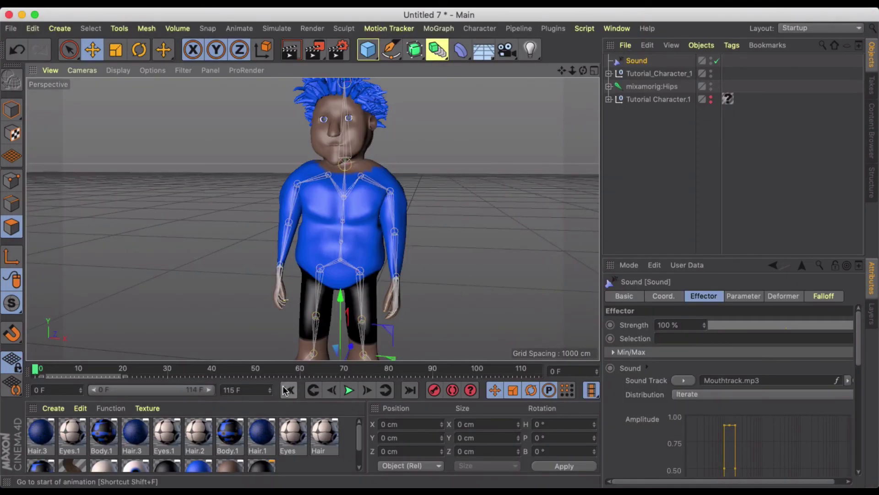
pyautogui.scroll(-3, 321, 178)
pyautogui.keyDown('alt'); pyautogui.moveTo(312, 186); pyautogui.dragTo(255, 183); pyautogui.keyUp('alt')
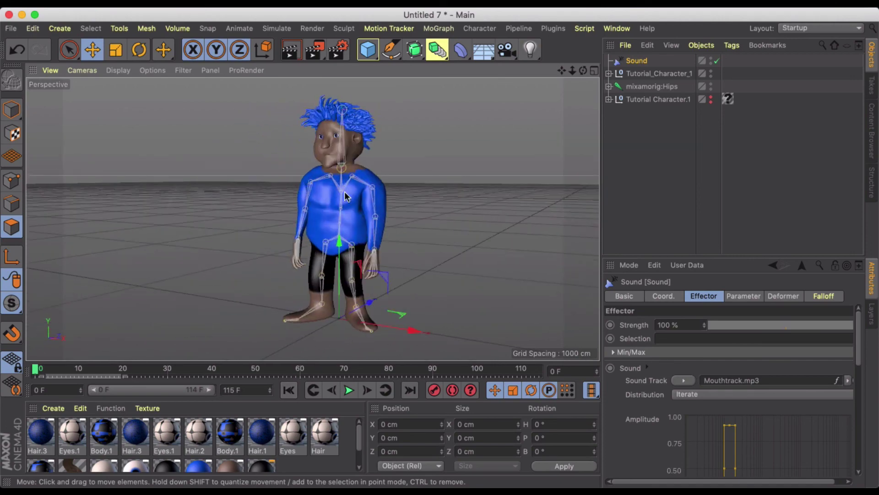